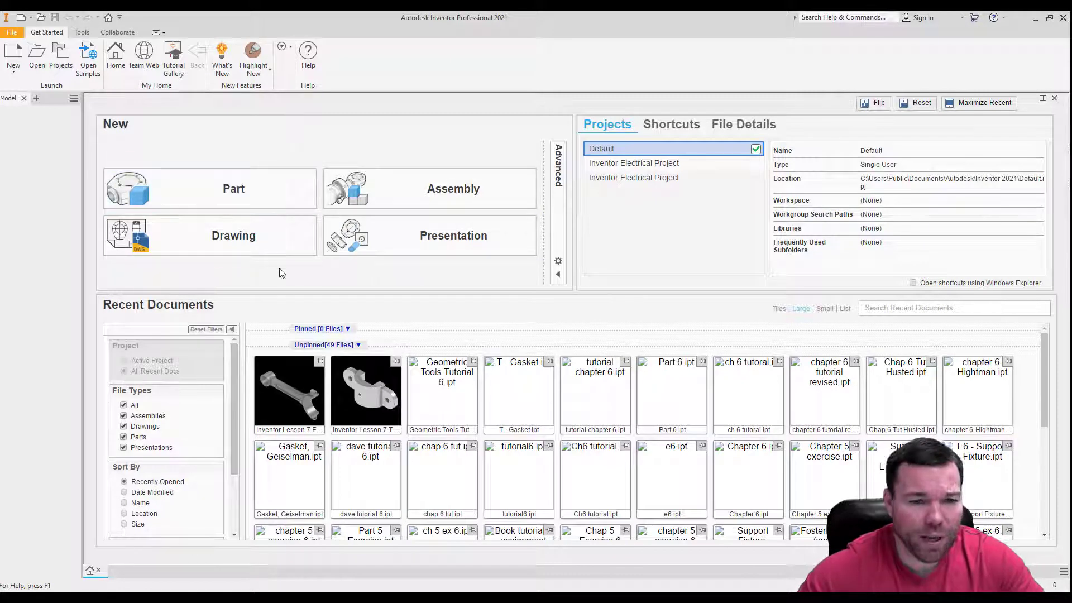
Open the recent part Inventor Lesson 7 Tutorial and create a new drawing from the Thaddeus Stevens Inventor DWG template.
left_click(362, 403)
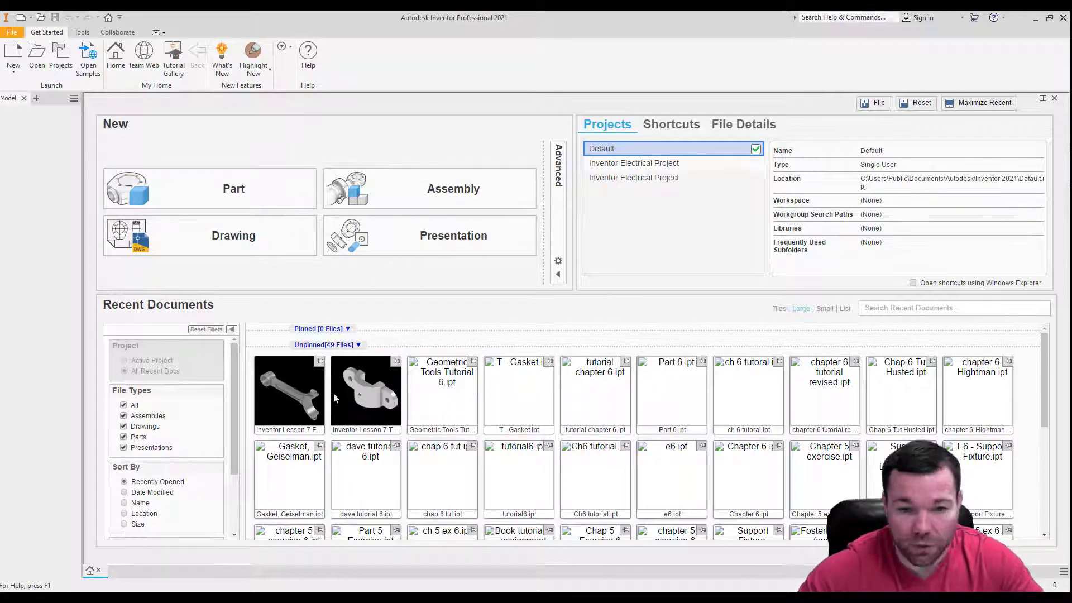
double_click(367, 391)
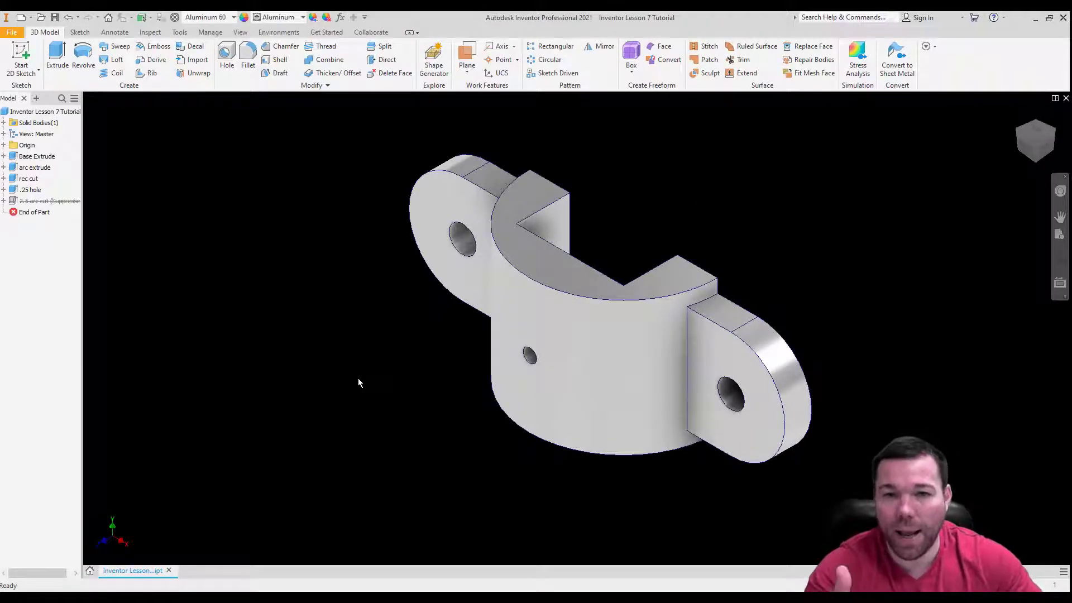
left_click(12, 32)
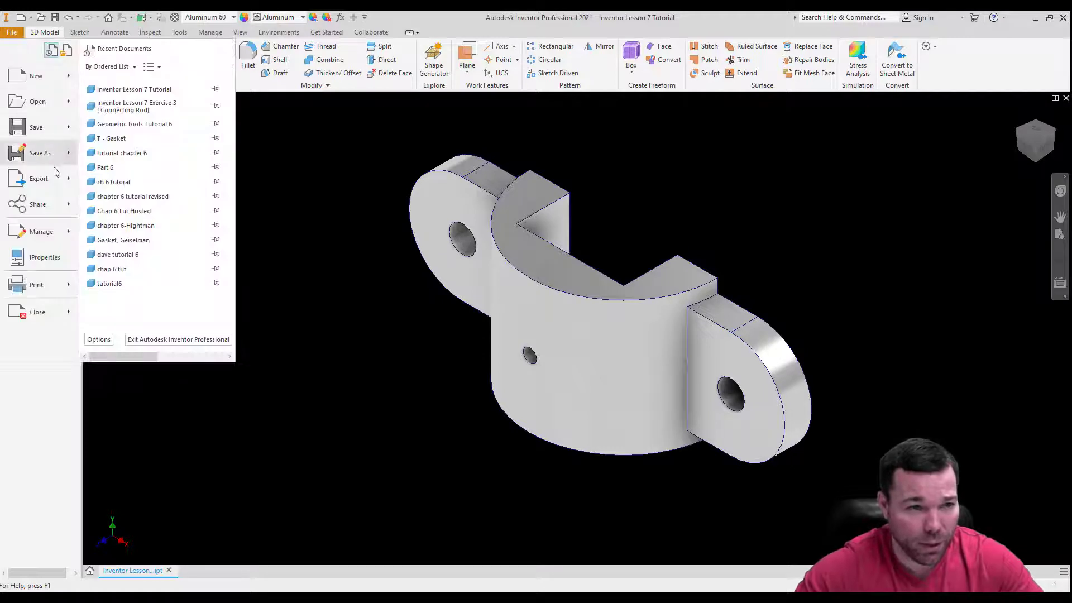
left_click(36, 76)
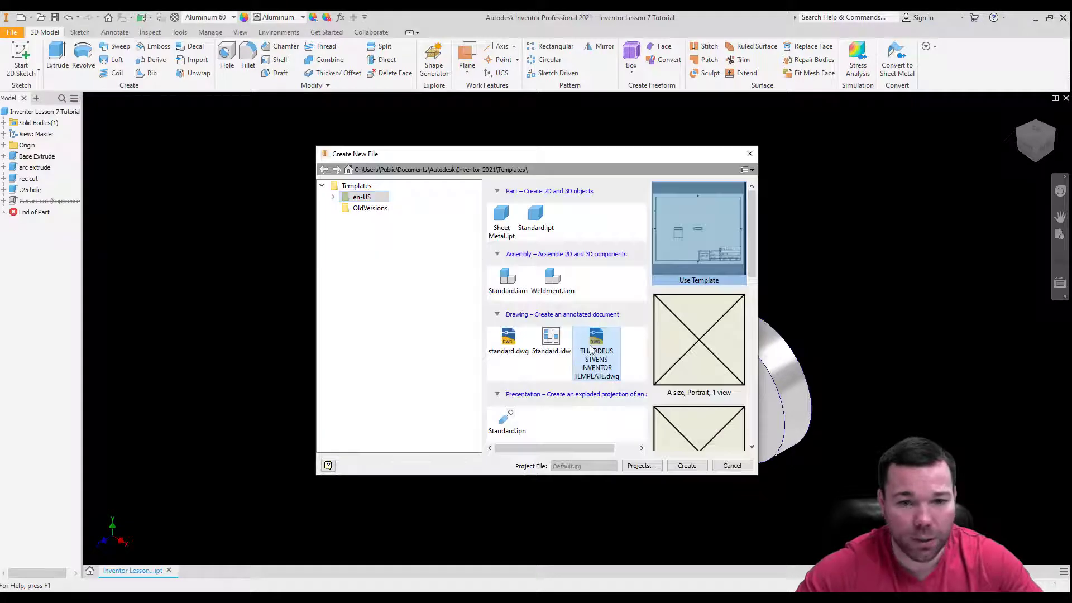
double_click(595, 347)
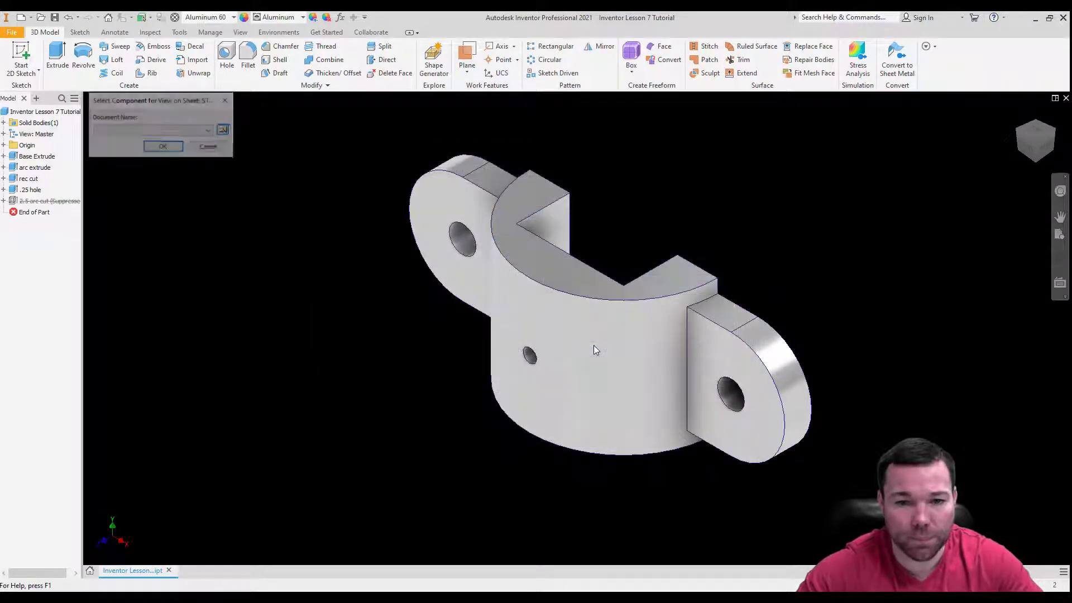
left_click(163, 148)
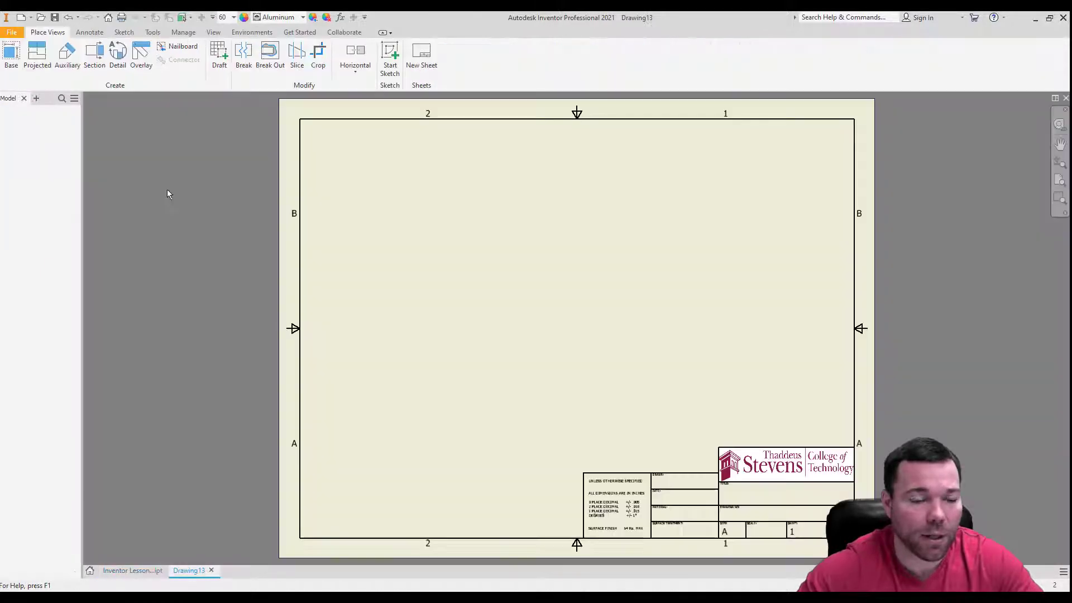
Preview a base view of the open part on the sheet, cancel it, and close the part document.
left_click(4, 56)
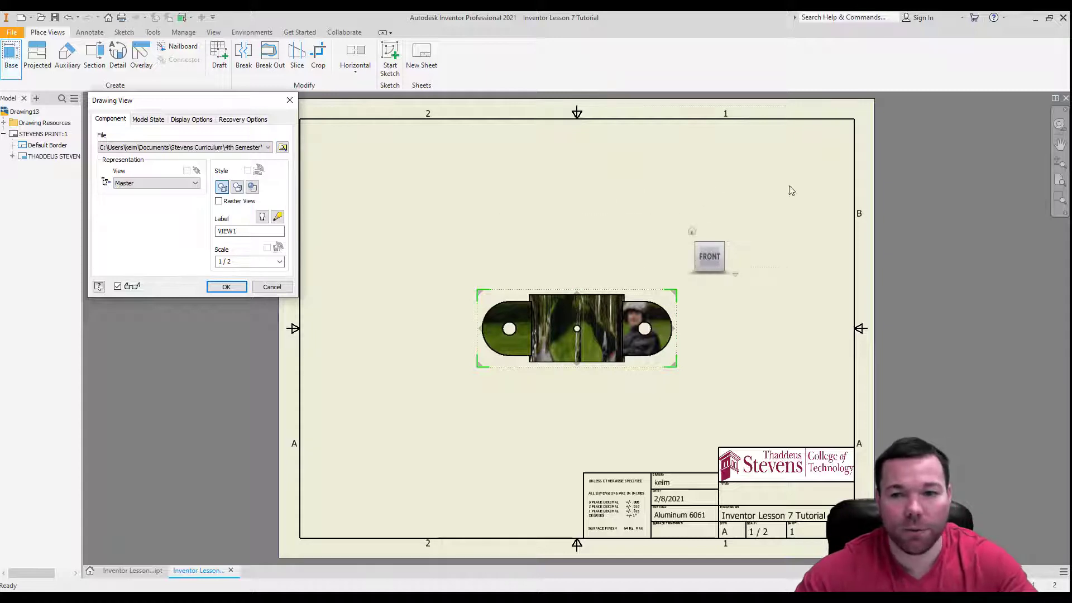
key("Escape")
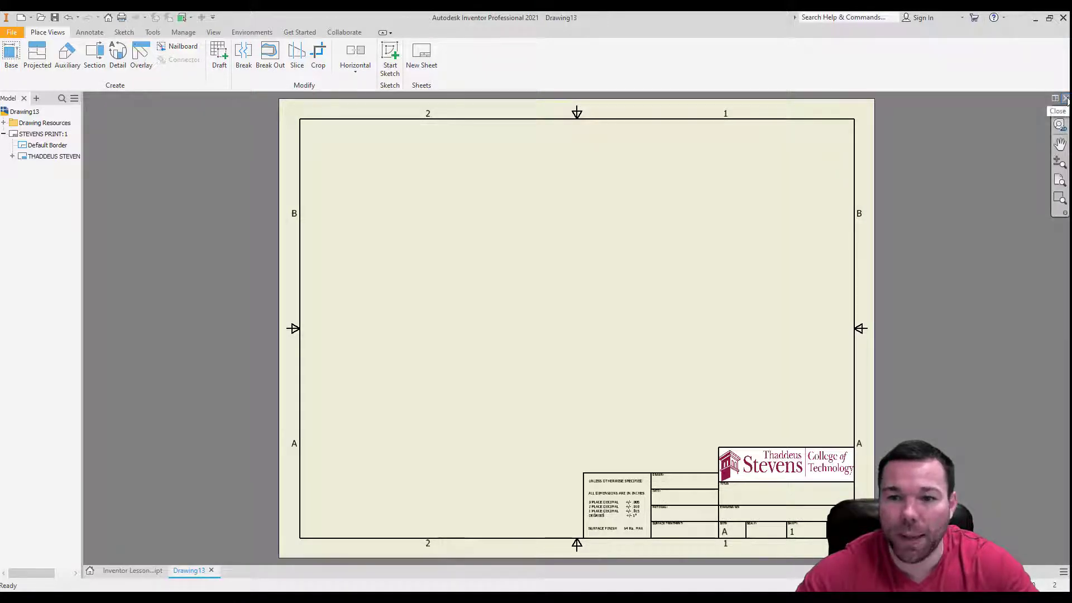
left_click(133, 570)
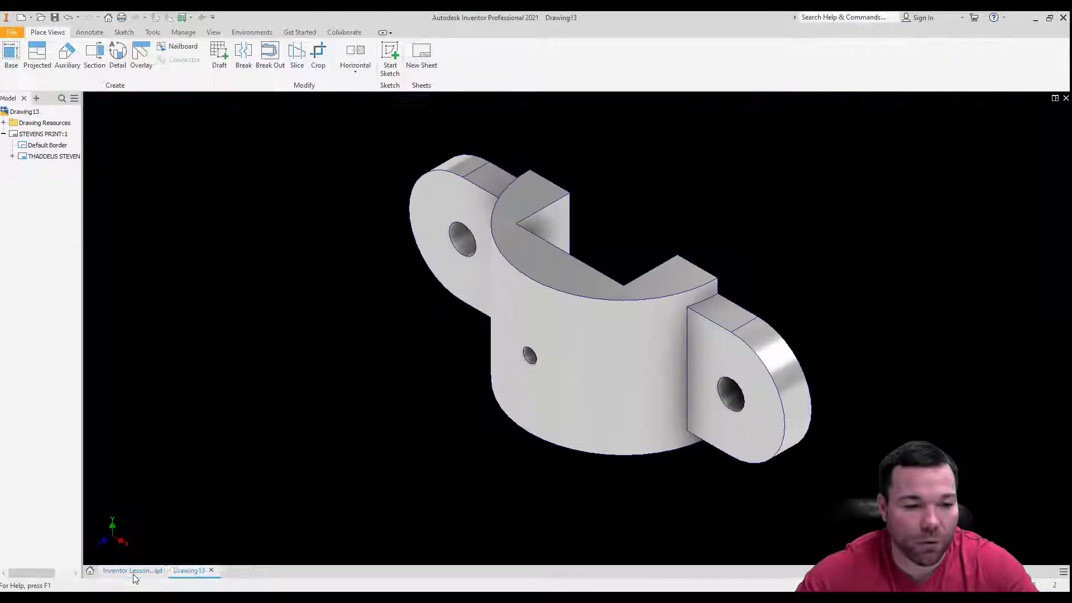
left_click(1066, 98)
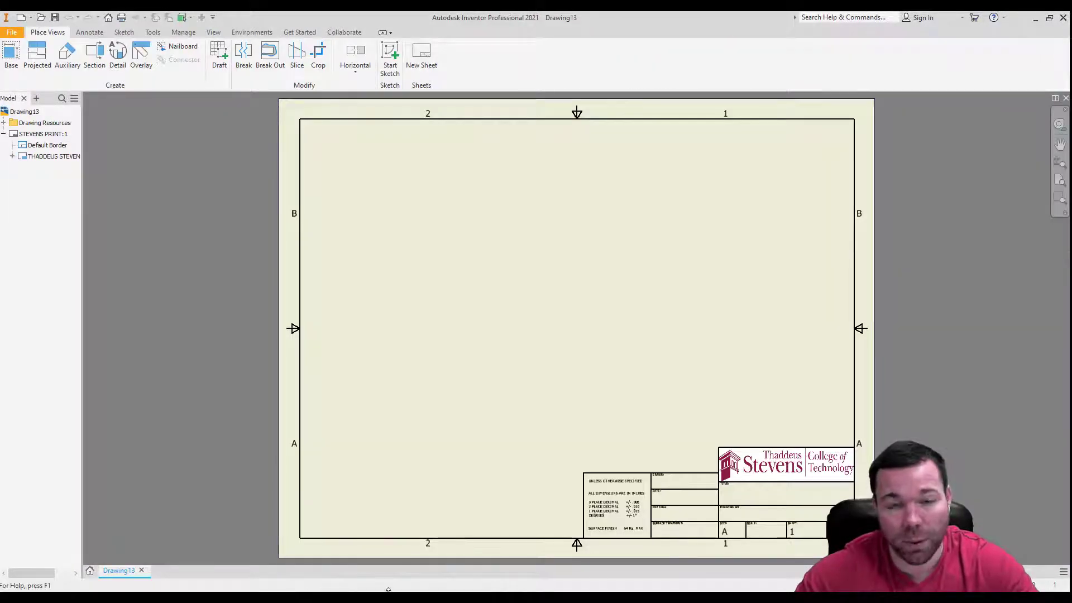
Start a base view without an open part and browse the Documents folder for the model file.
left_click(11, 56)
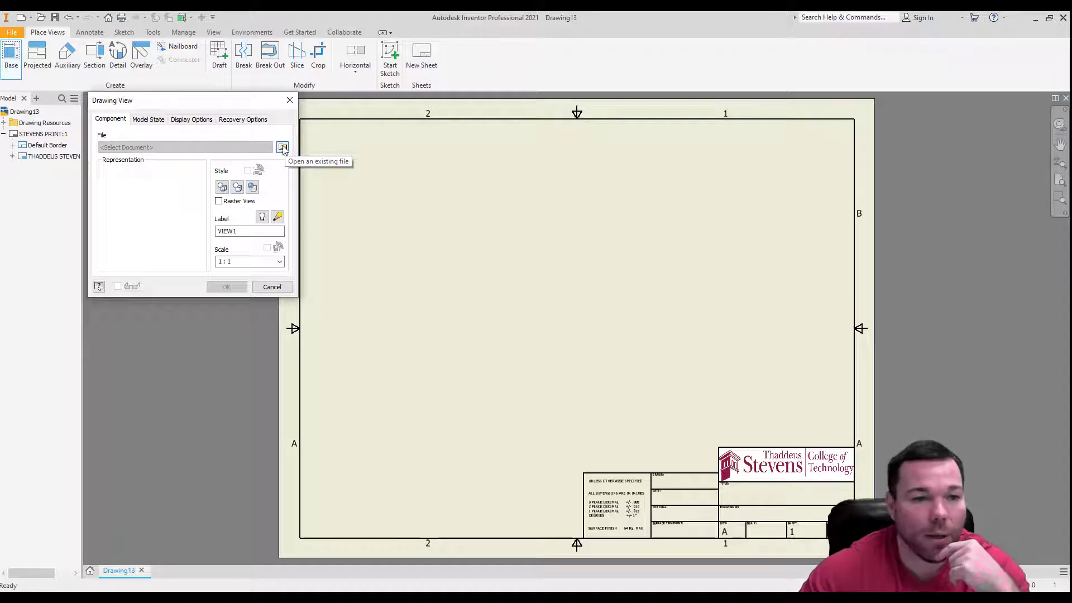
left_click(283, 147)
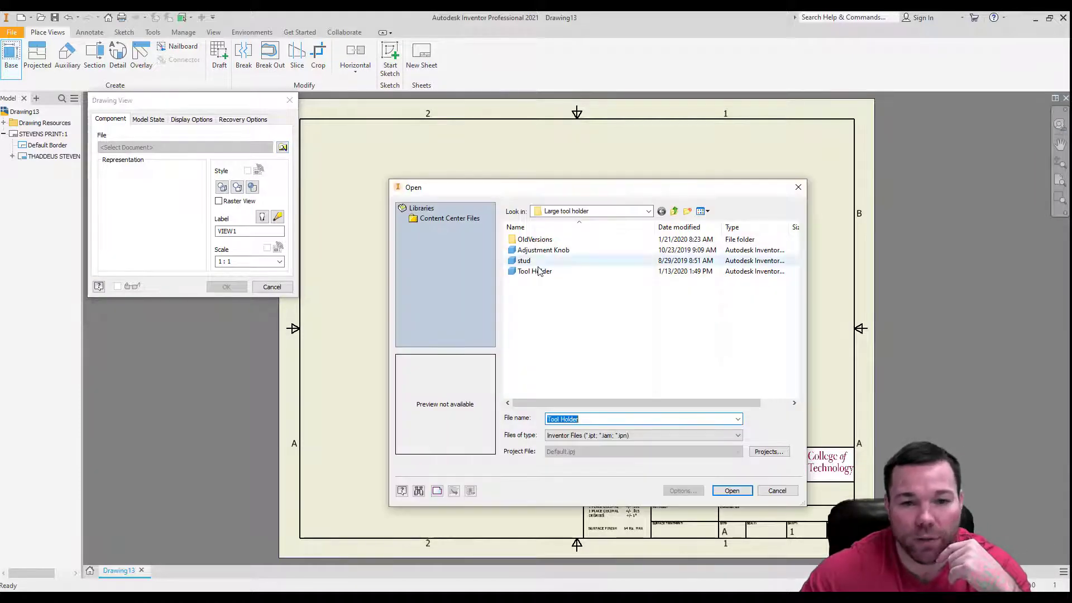
left_click(603, 212)
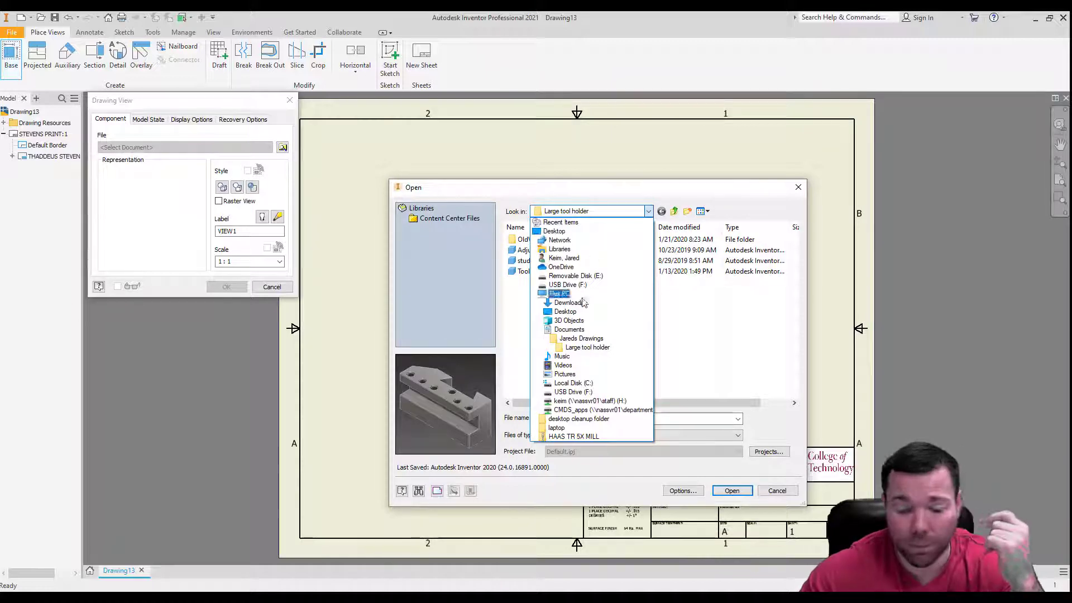
left_click(570, 329)
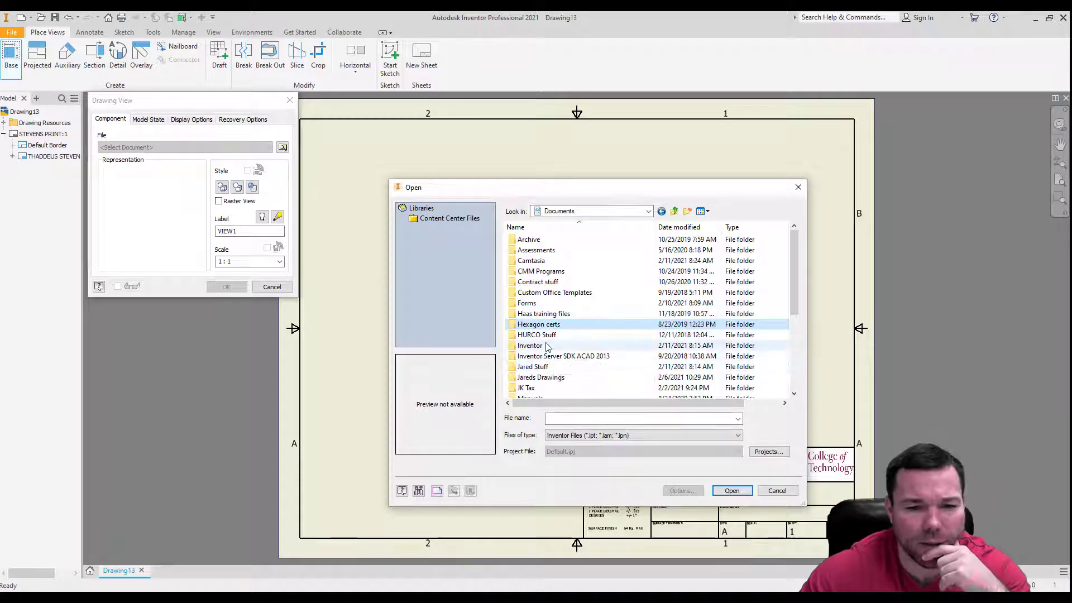
double_click(550, 378)
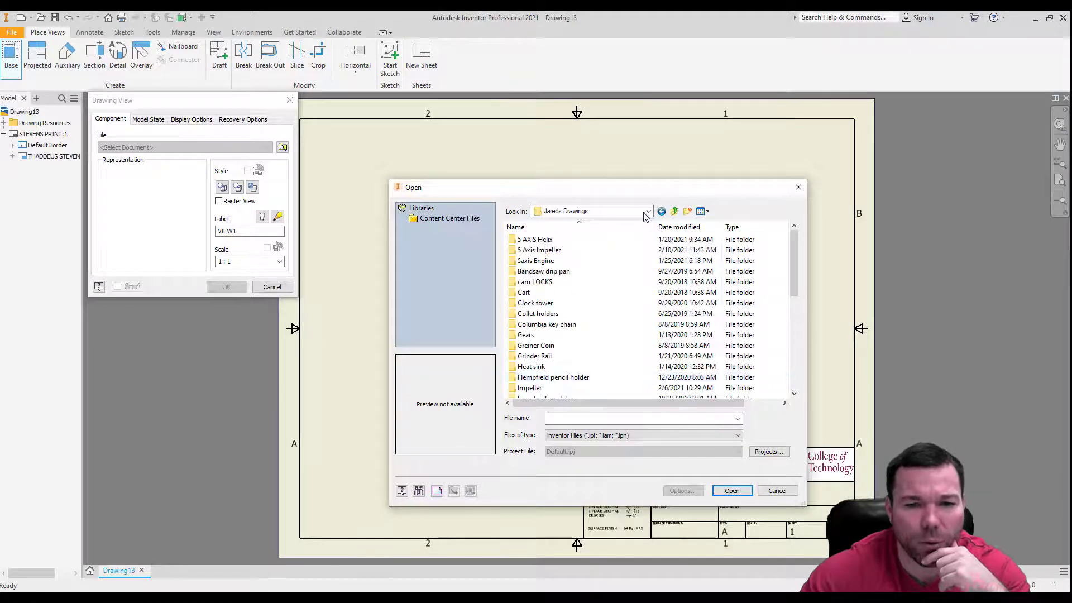
left_click(662, 212)
Load Inventor Lesson 7 Tutorial from Stevens Curriculum, 4th Semester, CAD-CAM III, Inventor Tutorials as the base view's model, and cancel the view placement.
scroll(579, 305, "down", 3)
scroll(572, 369, "down", 2)
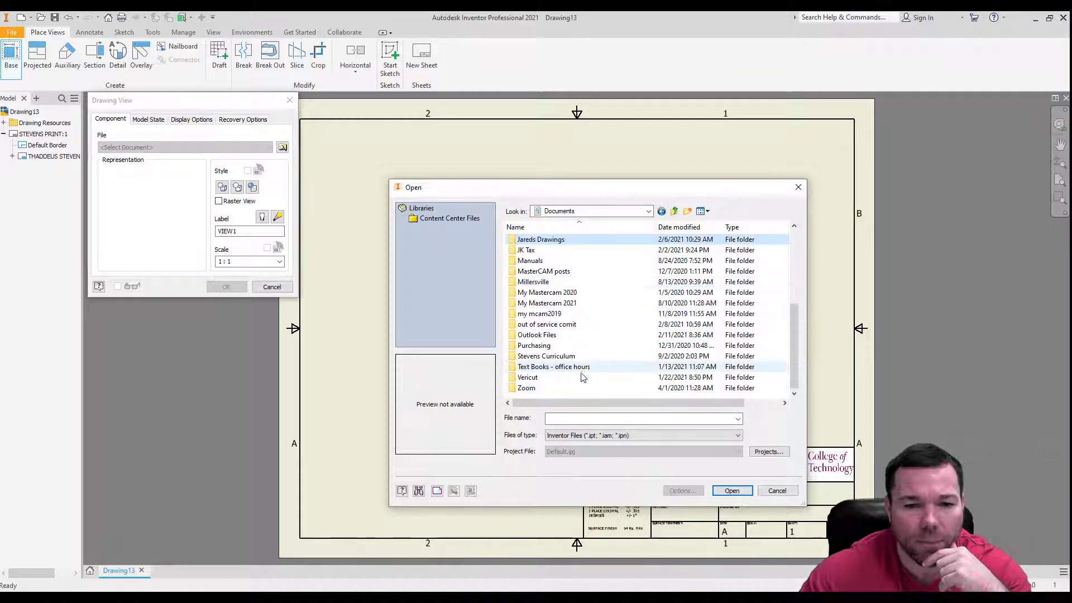
double_click(555, 360)
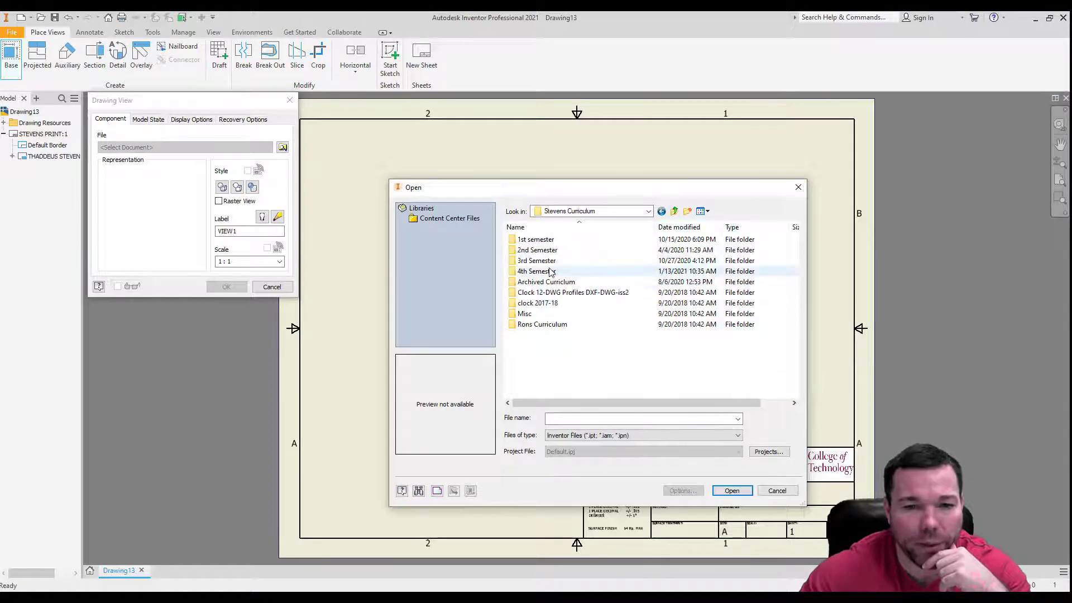
double_click(536, 271)
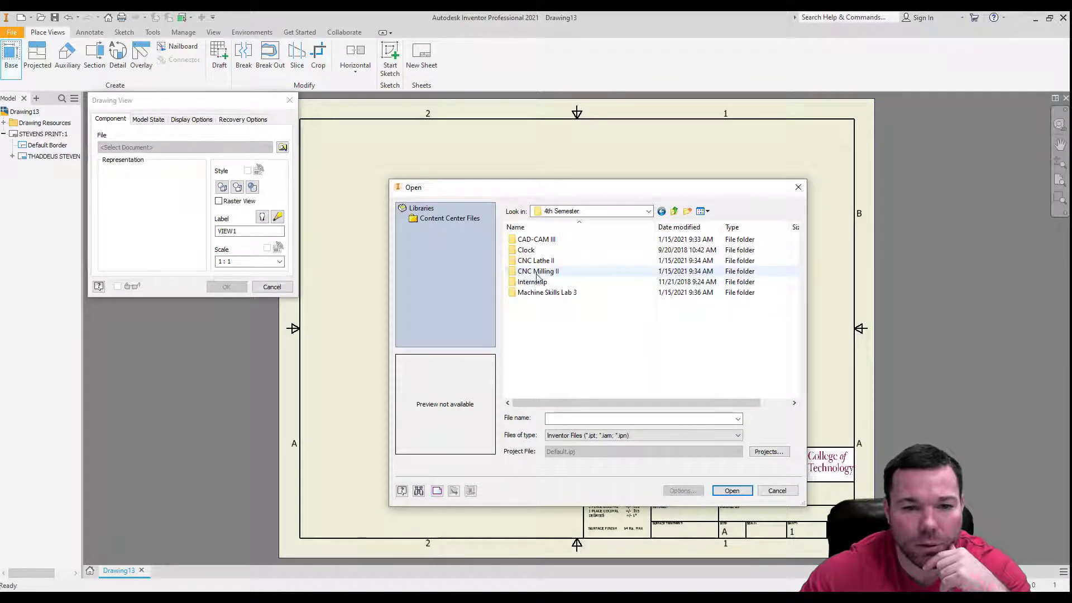
double_click(539, 240)
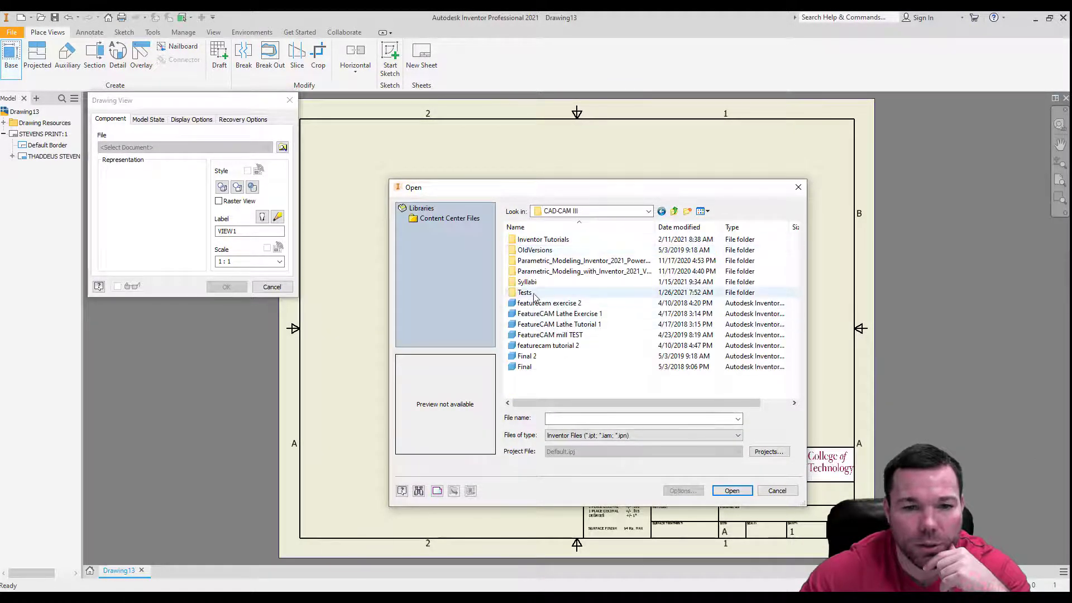
double_click(550, 240)
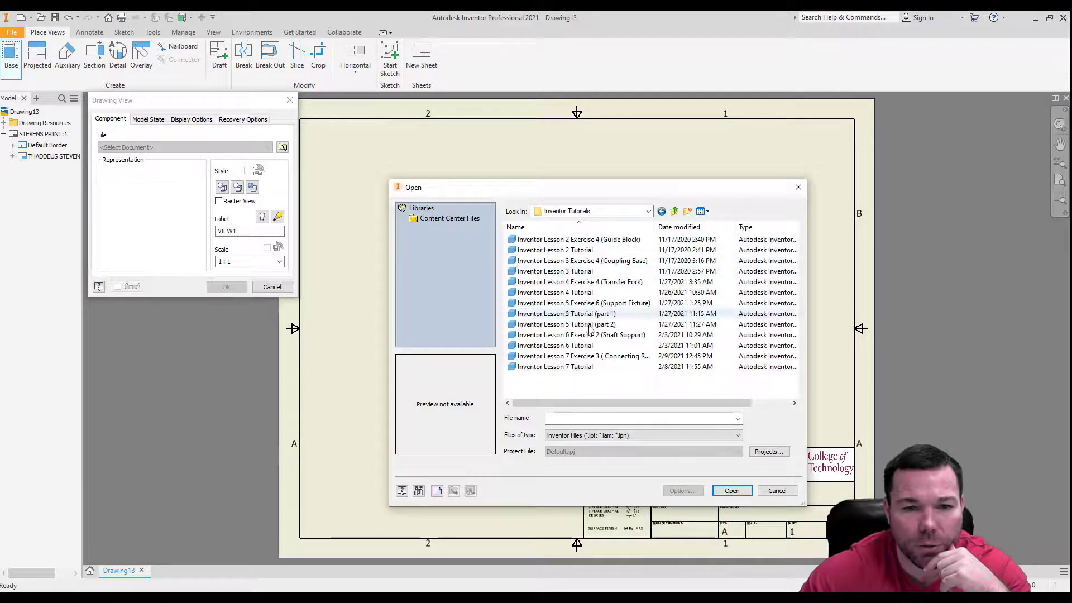
double_click(573, 368)
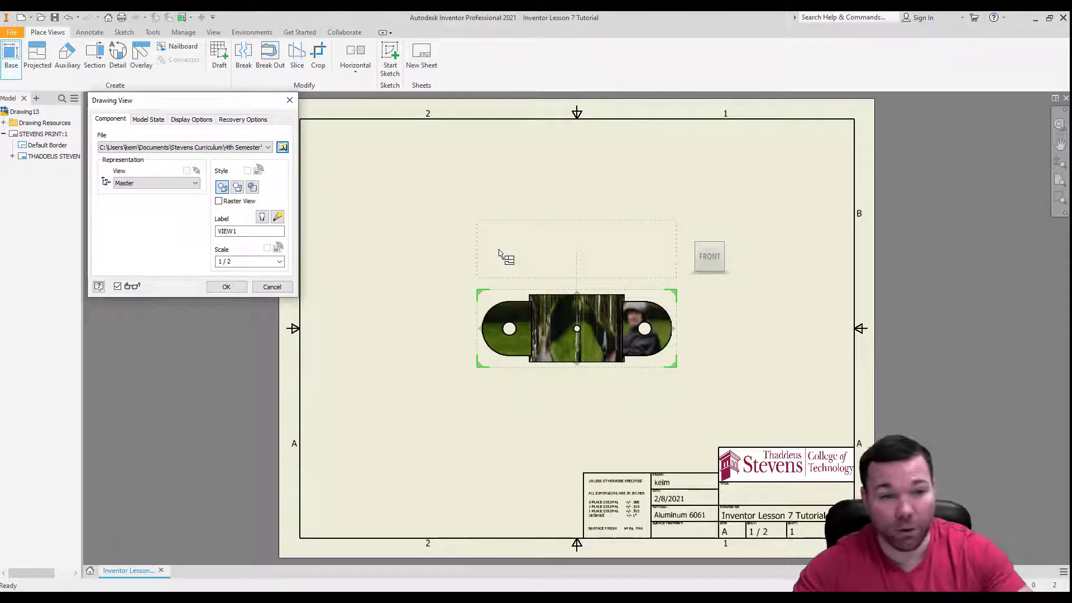
left_click(267, 287)
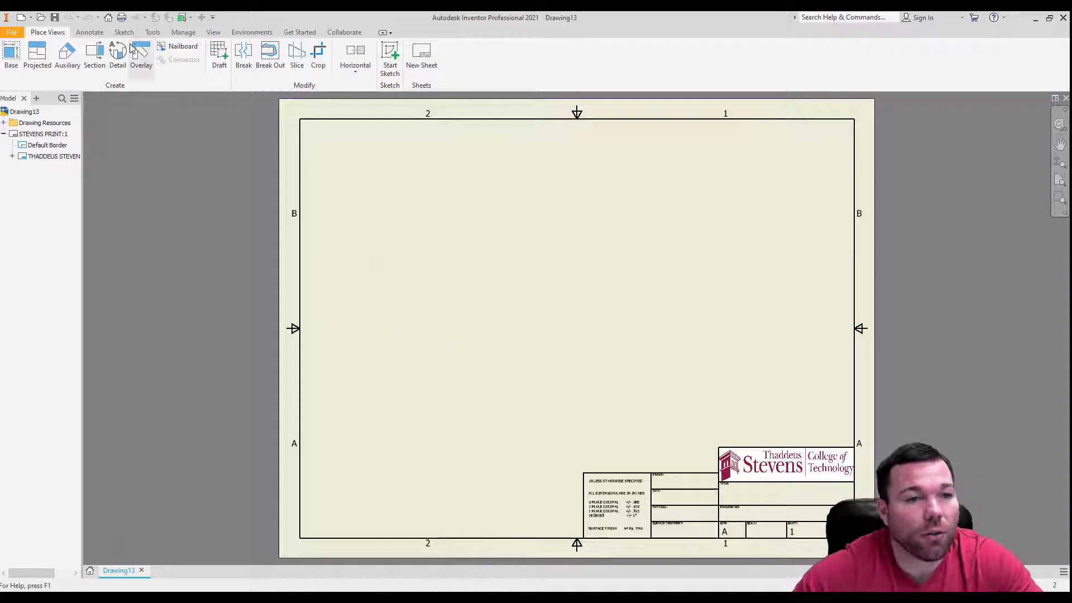
Review the default standard's view preferences and the Default (ANSI) dimension style's units in the Styles Editor, and close it with saving.
left_click(184, 32)
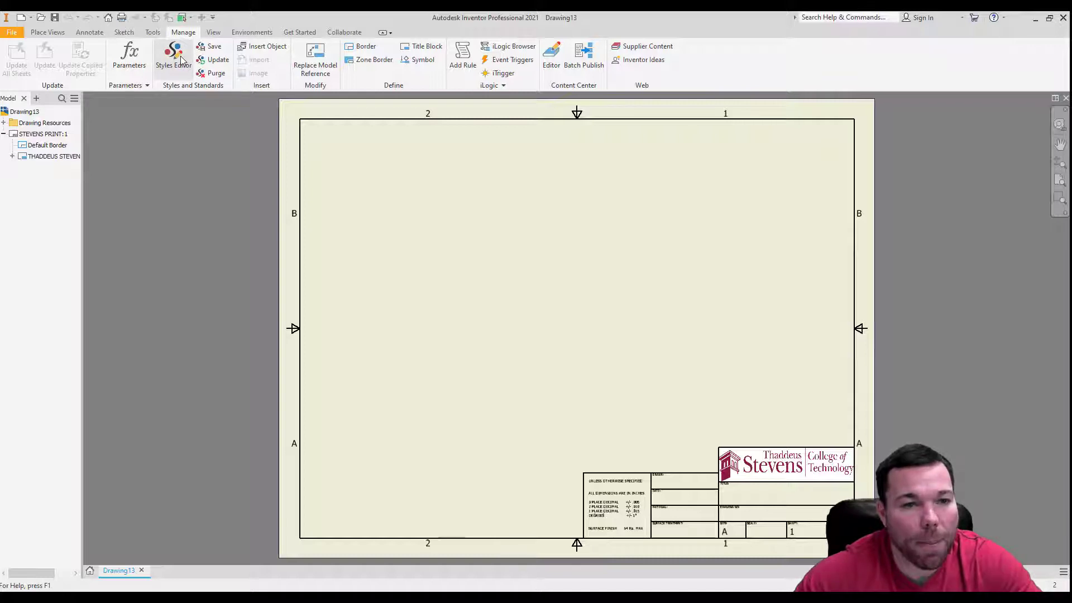
left_click(174, 56)
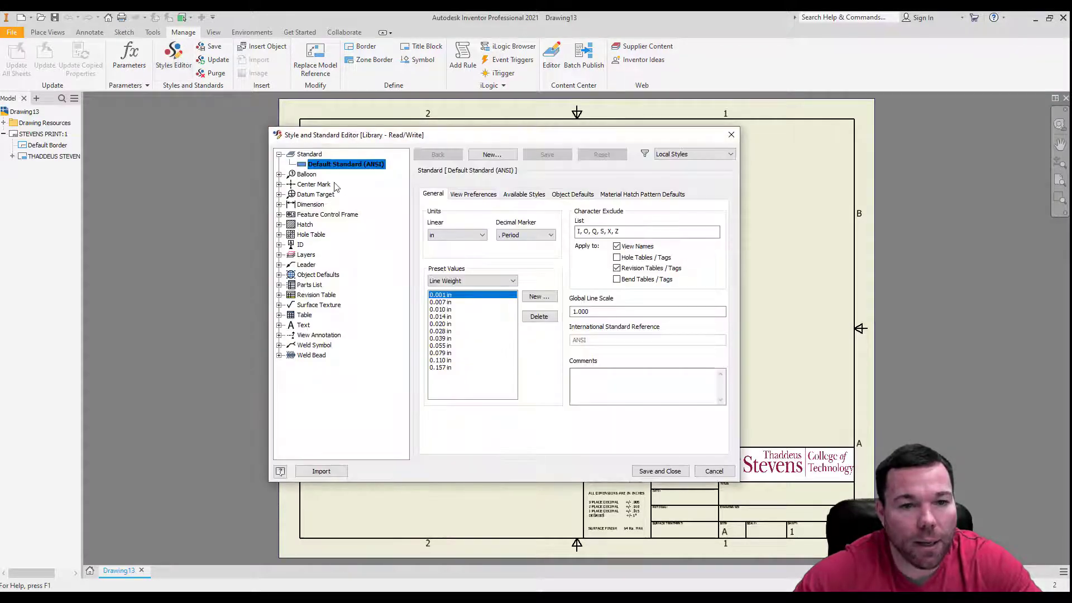
left_click(468, 196)
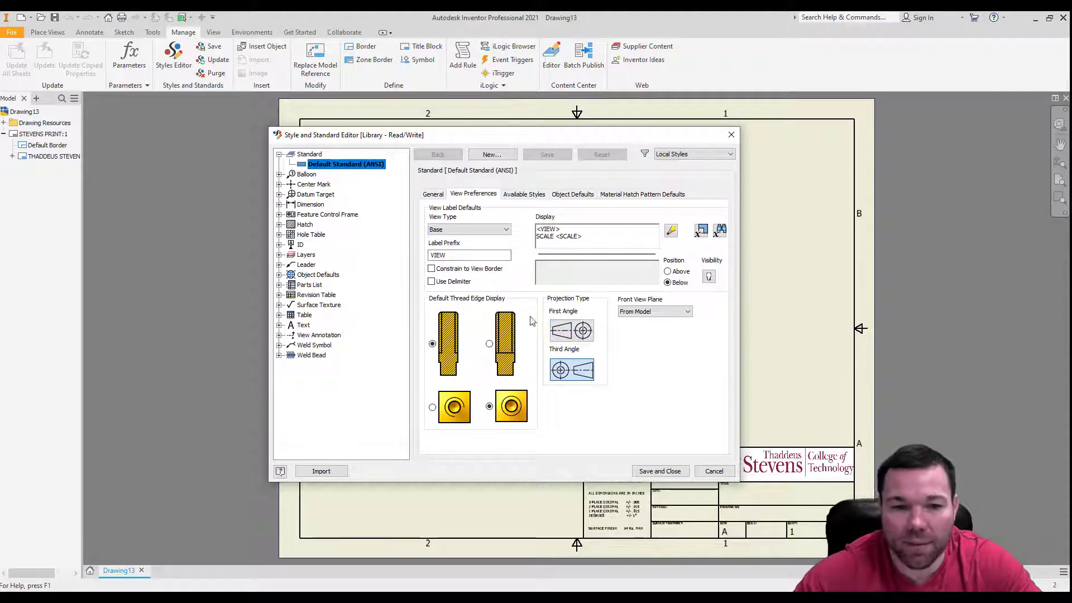
left_click(292, 206)
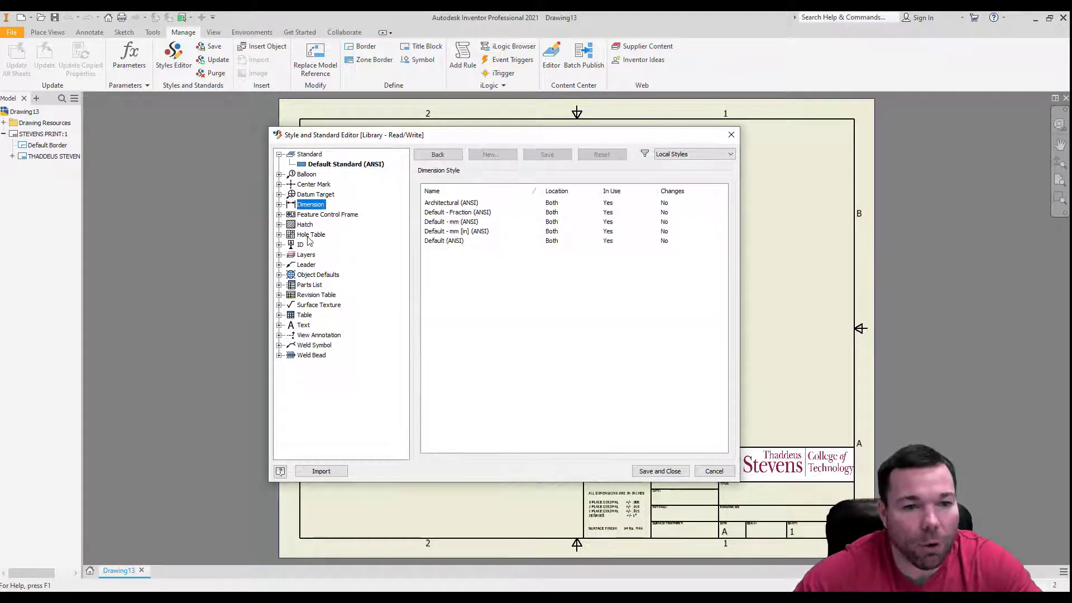
left_click(280, 204)
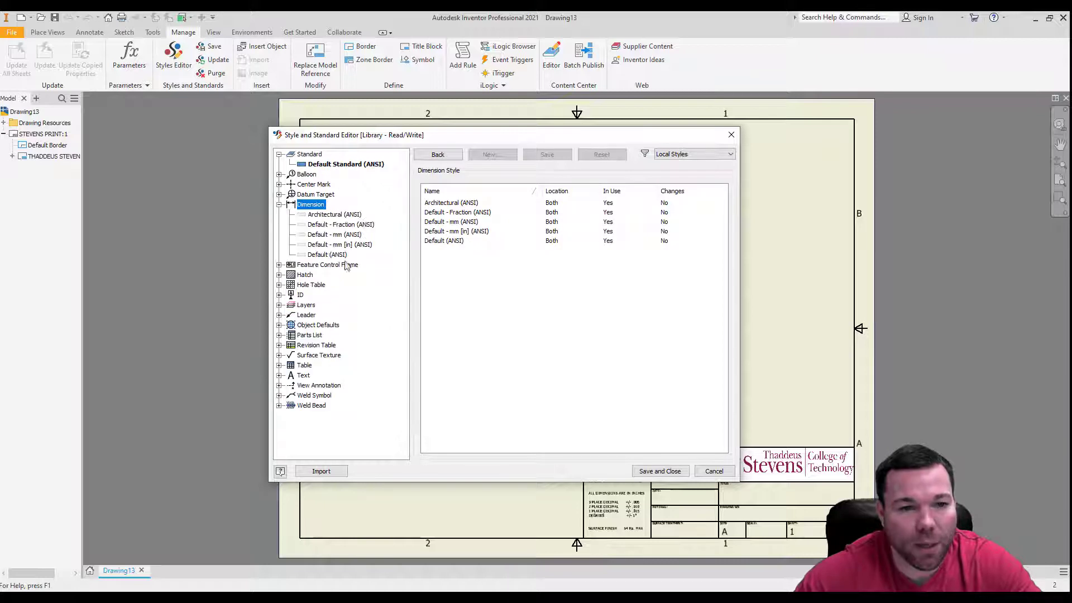
left_click(330, 255)
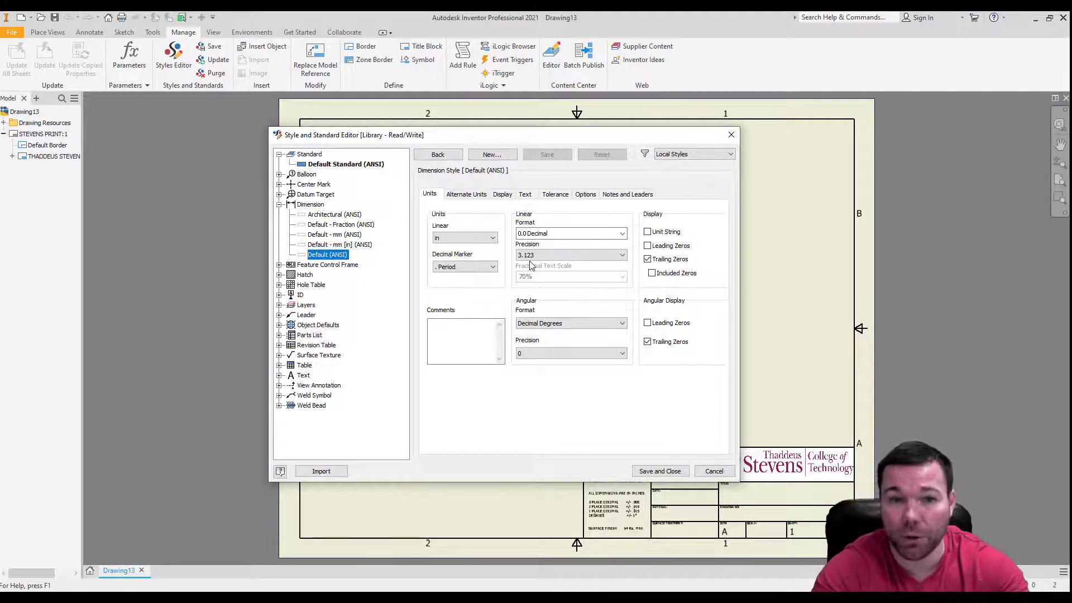
left_click(673, 472)
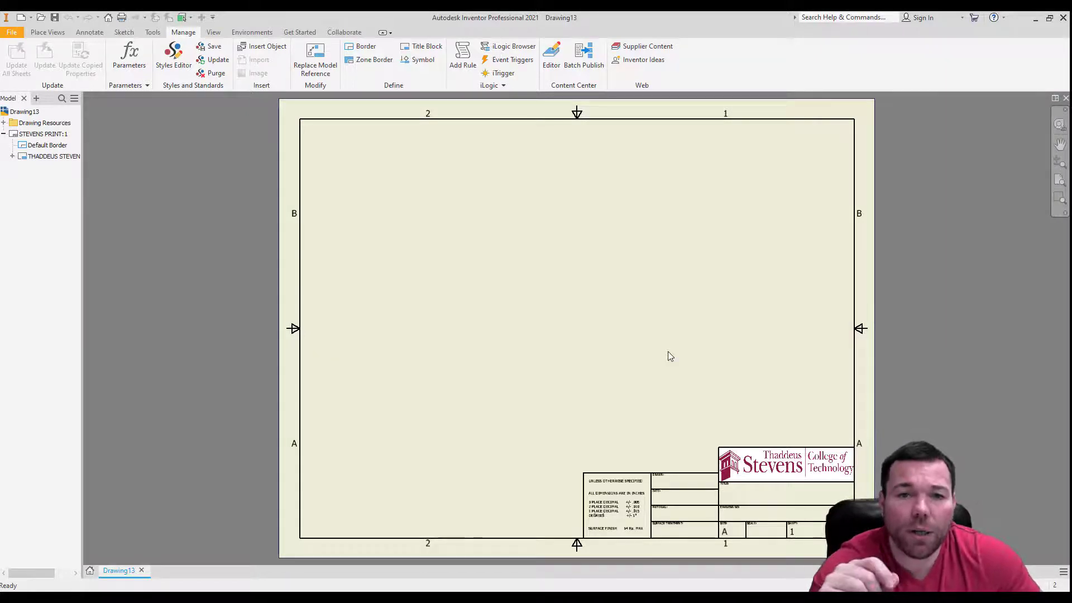
Examine the tolerance notes and information fields in the drawing sheet's title block.
scroll(761, 518, "up", 5)
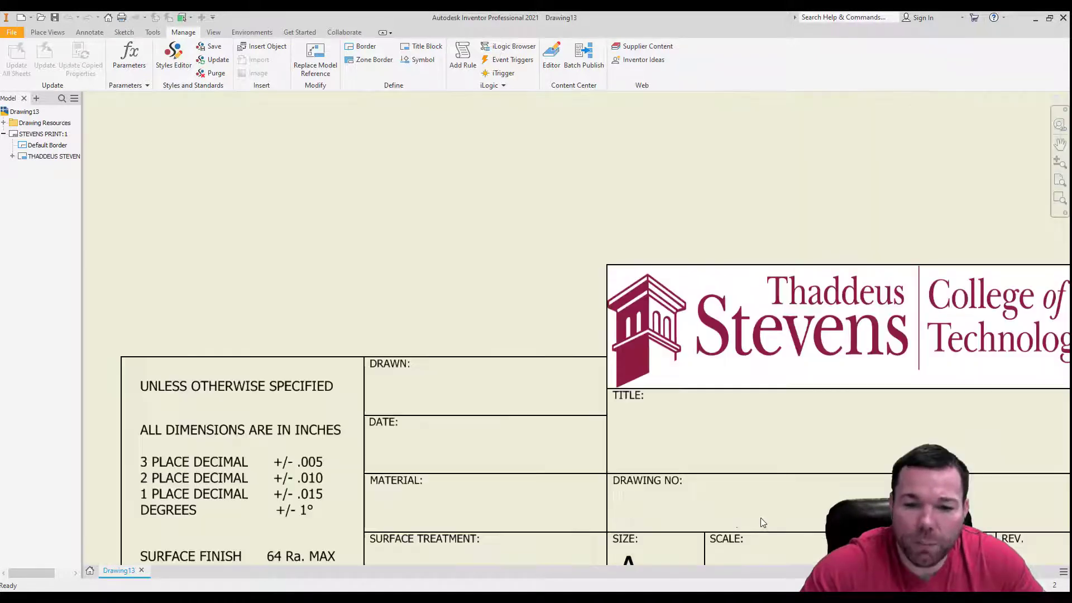
scroll(643, 496, "down", 2)
scroll(777, 405, "down", 5)
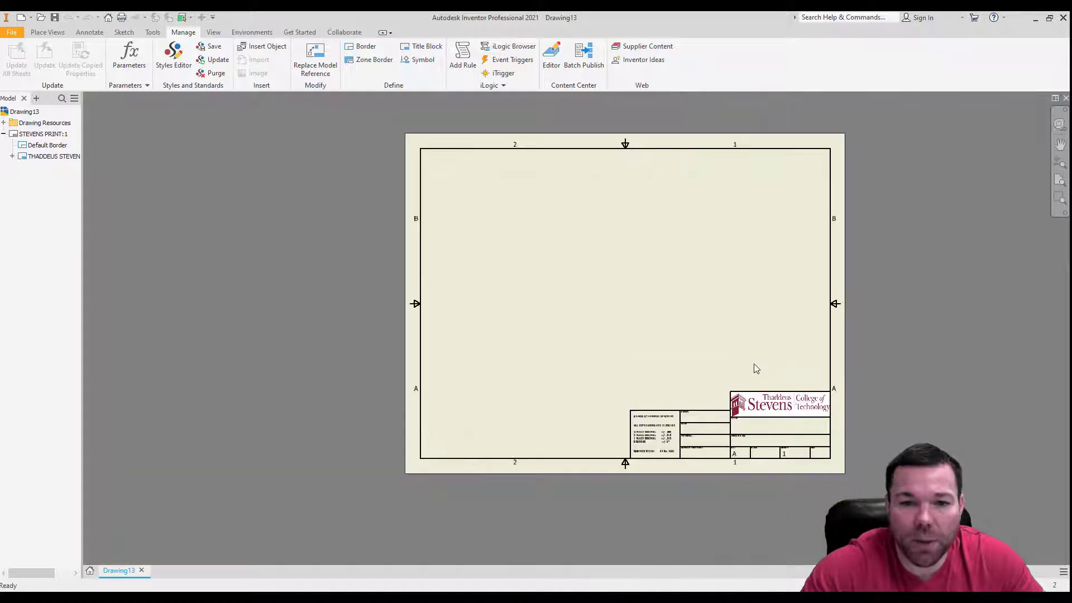
scroll(692, 304, "up", 3)
scroll(609, 438, "down", 3)
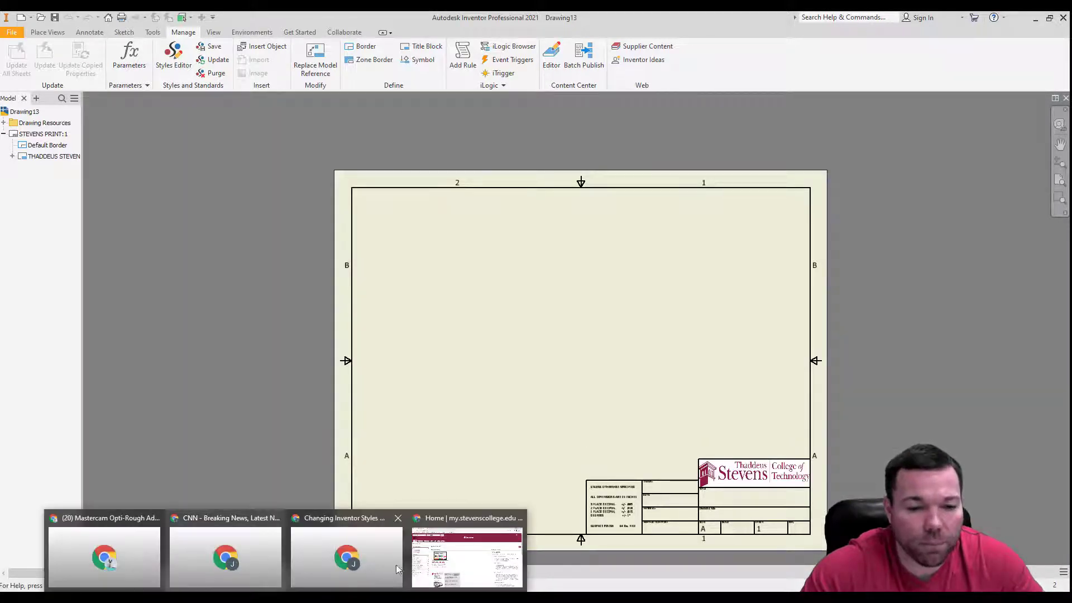
Switch to the my.stevenscollege.edu page in Chrome, log in with the prefilled credentials, and postpone the password change.
left_click(462, 570)
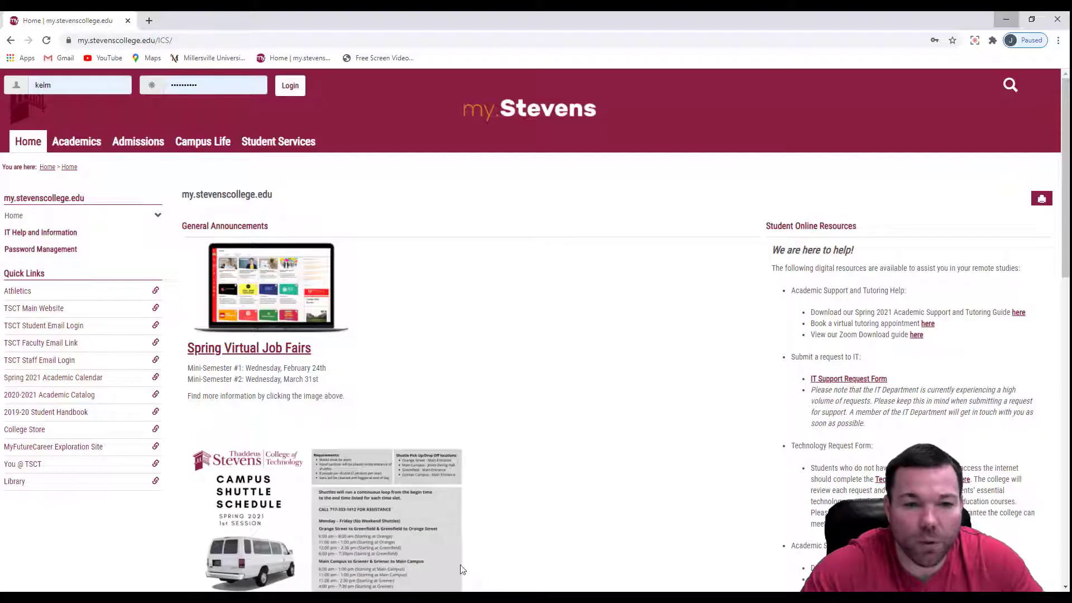
left_click(289, 87)
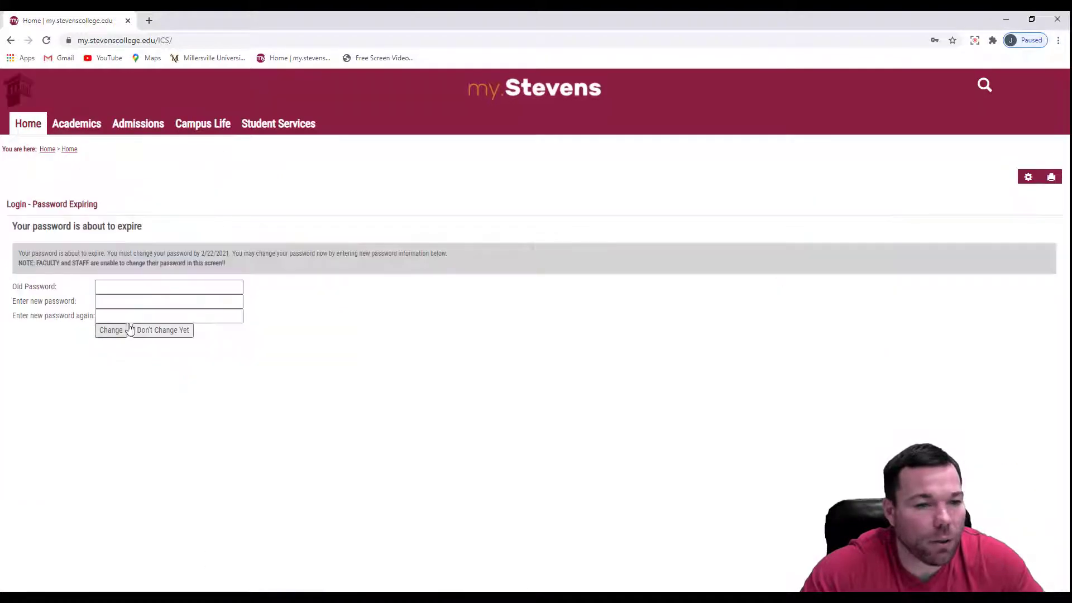
left_click(146, 329)
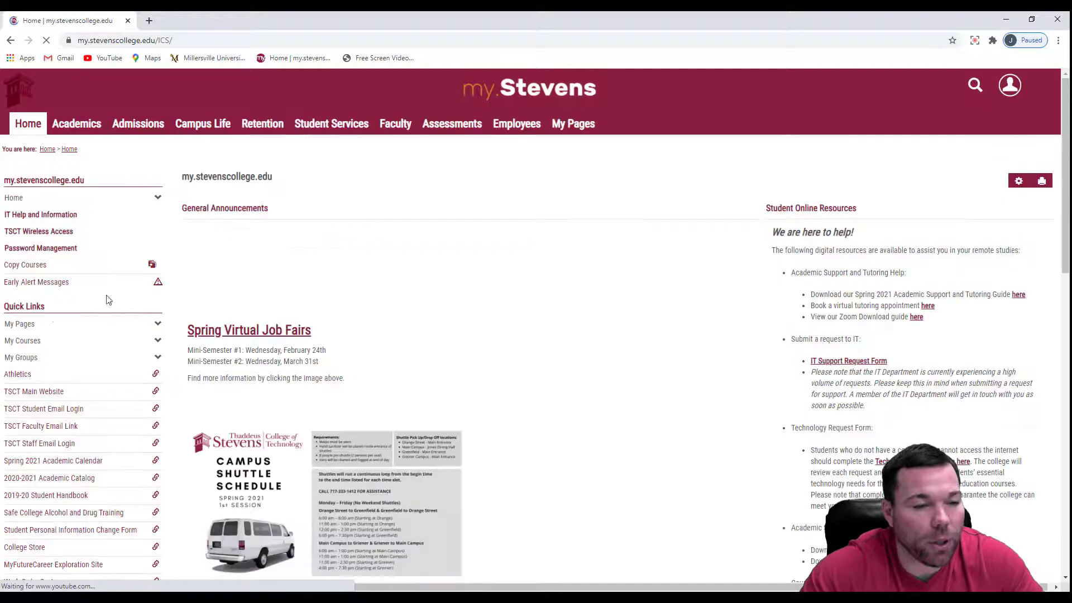
Open the CIM 228 A - CAE/CAM course, look into its Coursework, and go to the course's Main Page.
left_click(28, 341)
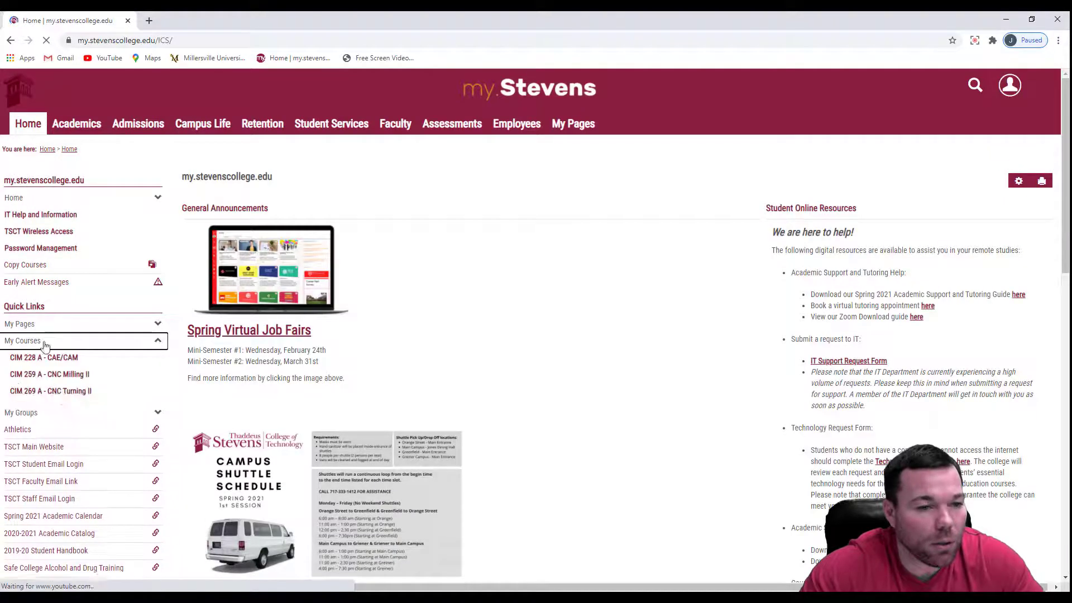
left_click(68, 359)
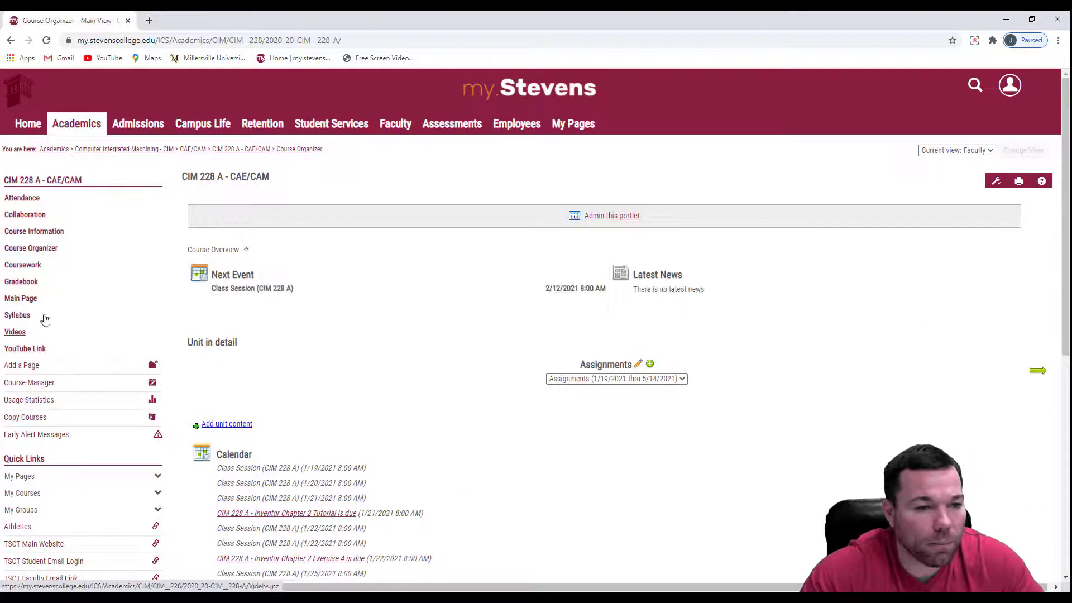
left_click(23, 267)
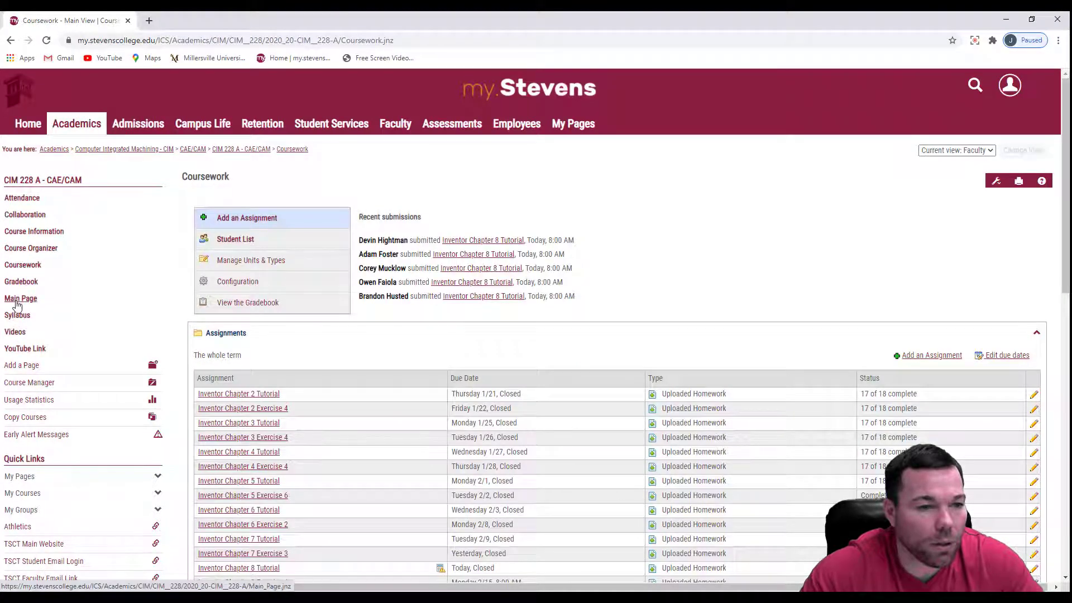
left_click(20, 301)
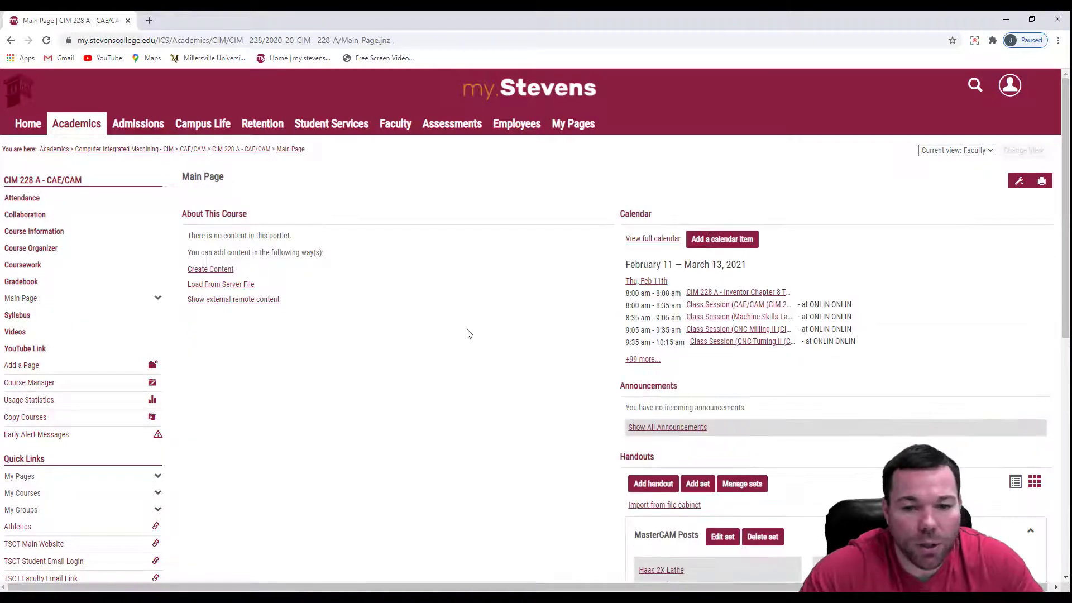
Examine the MasterCAM Posts handouts on the course's Main Page, and switch back to the Inventor drawing.
scroll(369, 284, "down", 2)
scroll(505, 323, "down", 5)
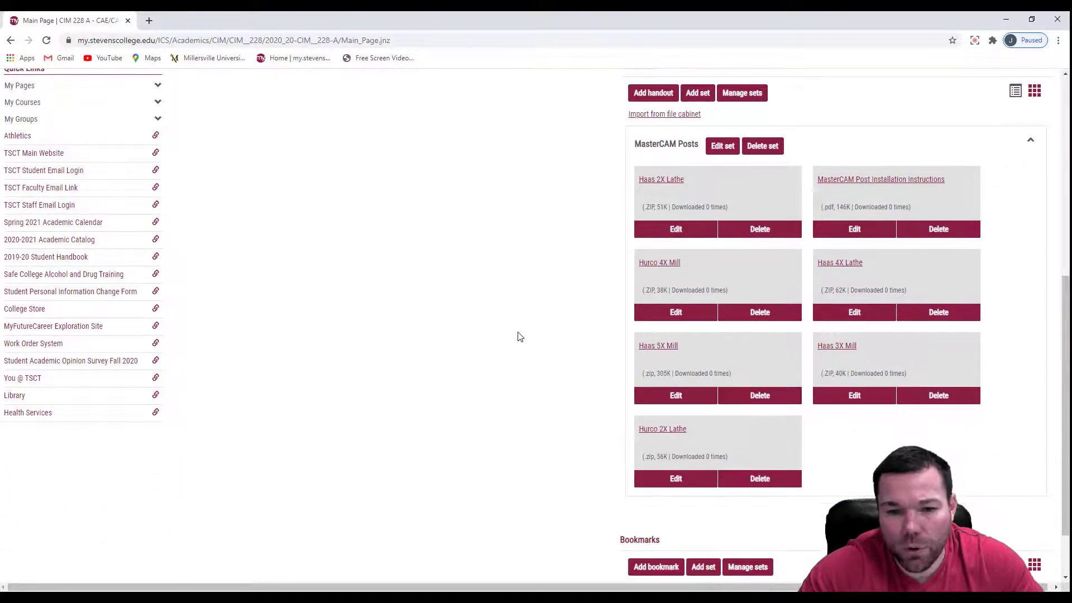
scroll(517, 335, "down", 1)
scroll(529, 319, "up", 4)
scroll(509, 316, "down", 4)
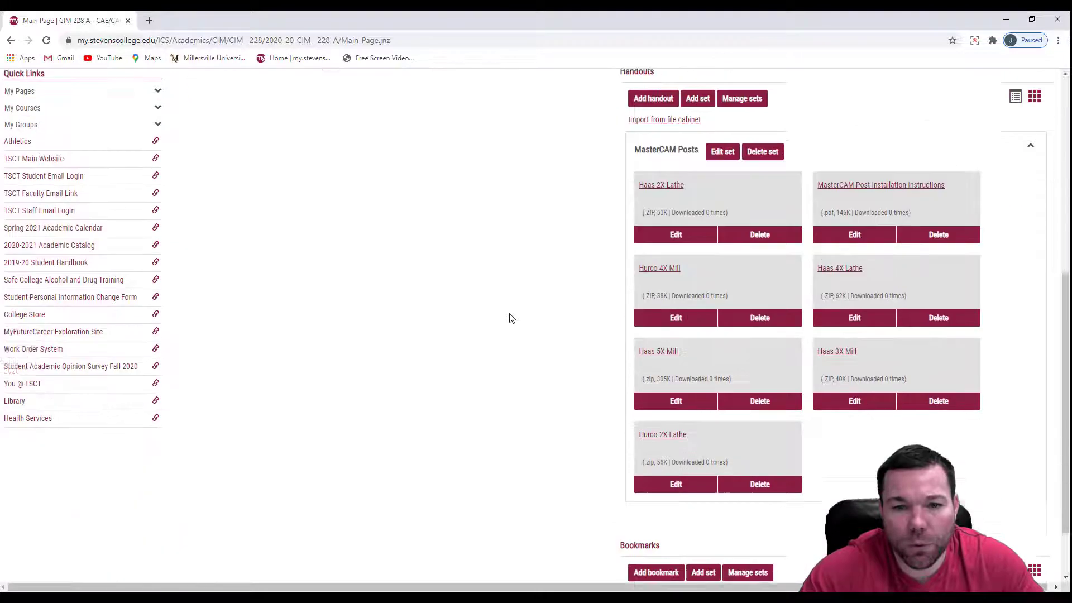
scroll(512, 318, "down", 1)
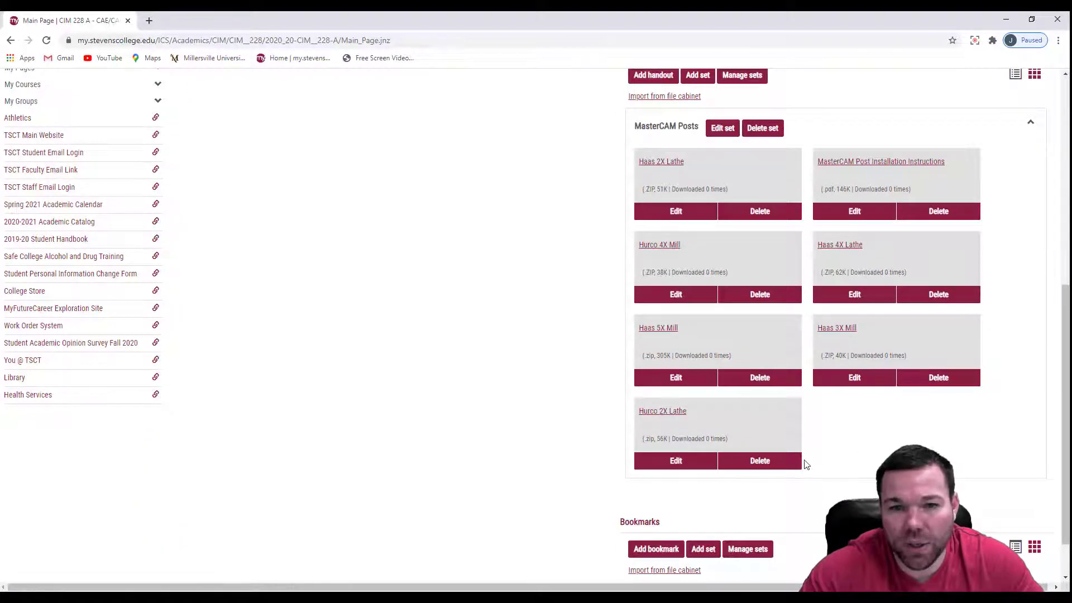
scroll(806, 465, "up", 3)
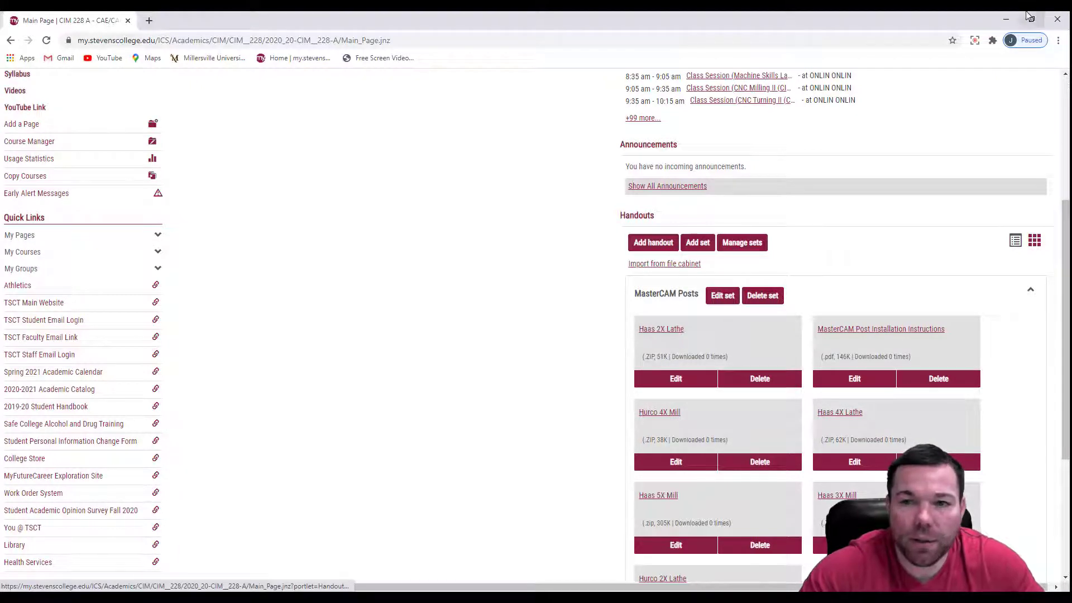
left_click(1008, 22)
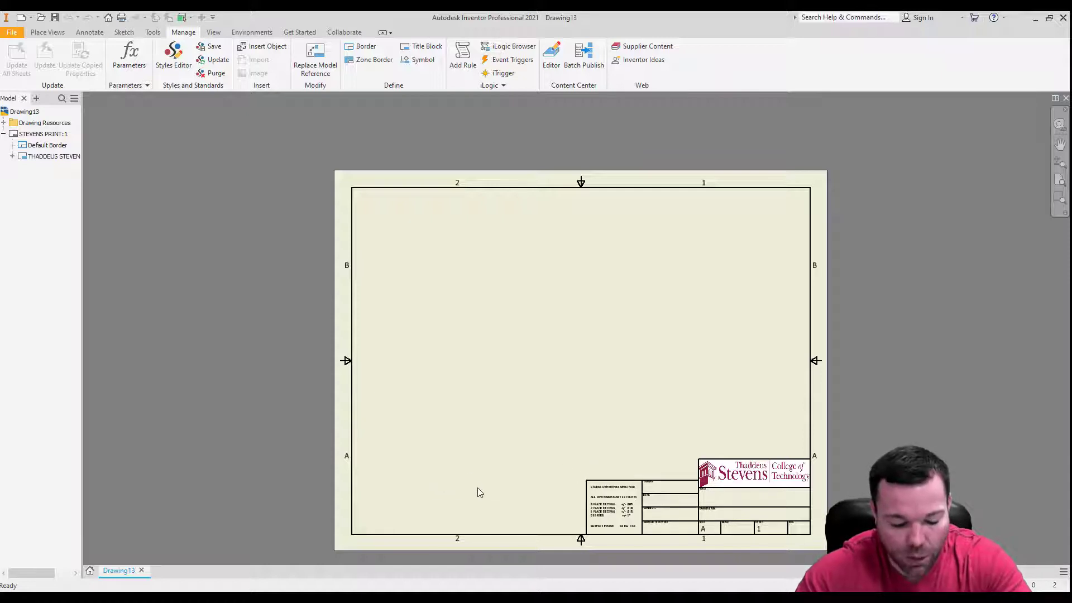
Add a new sheet from the drawing resources' "C size, 4 view" sheet format without choosing a component document.
left_click(4, 123)
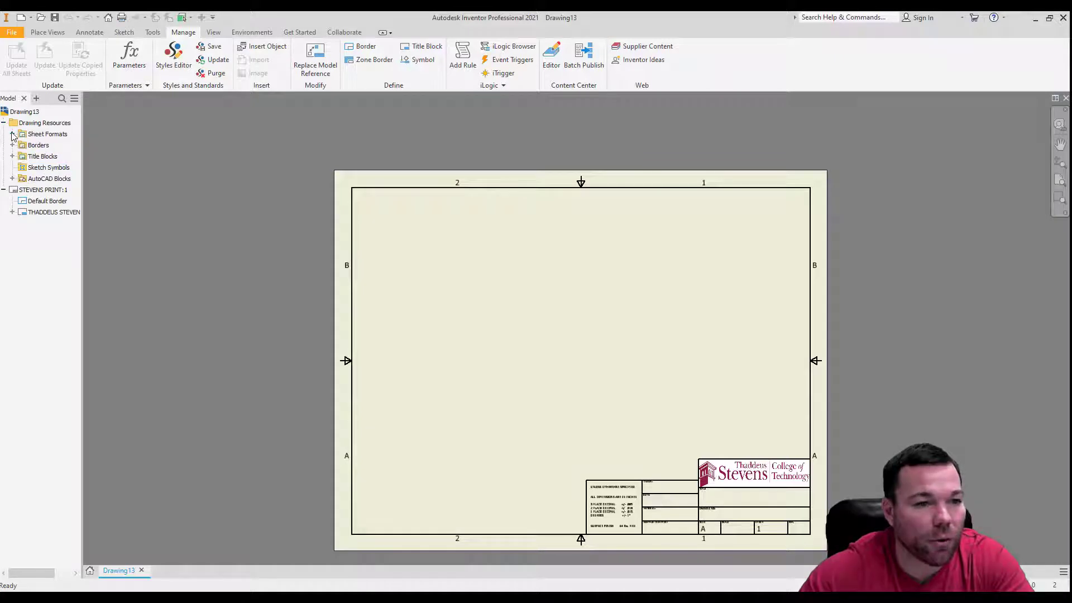
left_click(13, 134)
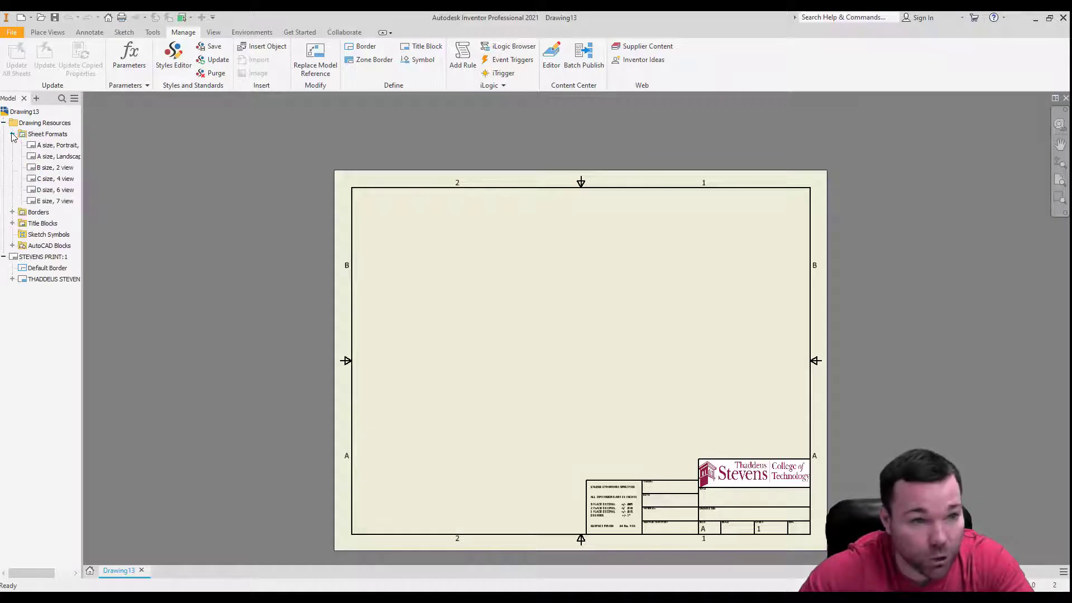
left_click(34, 179)
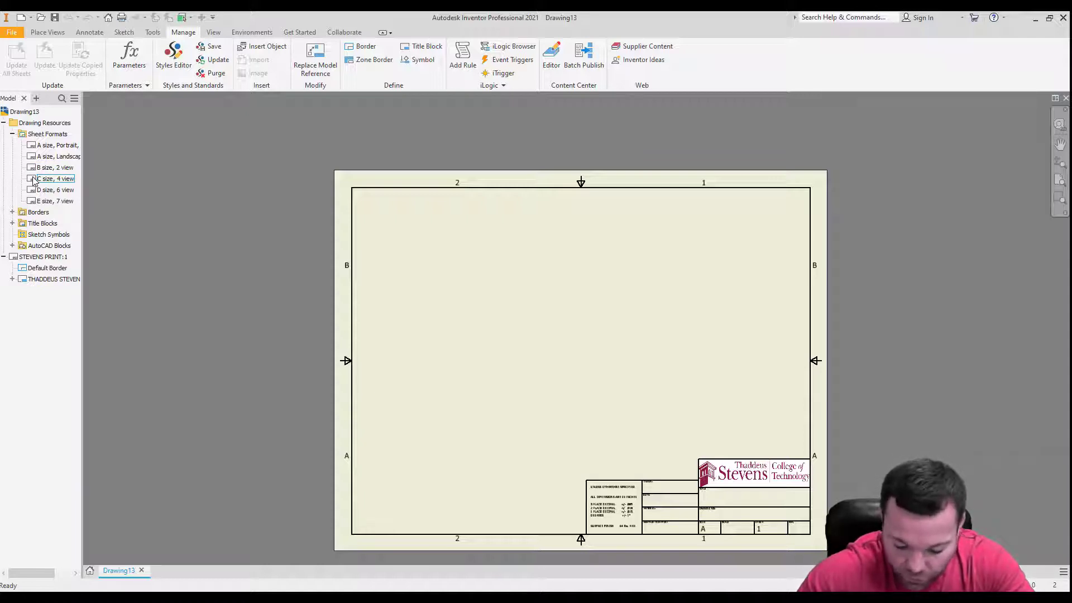
left_click(34, 177)
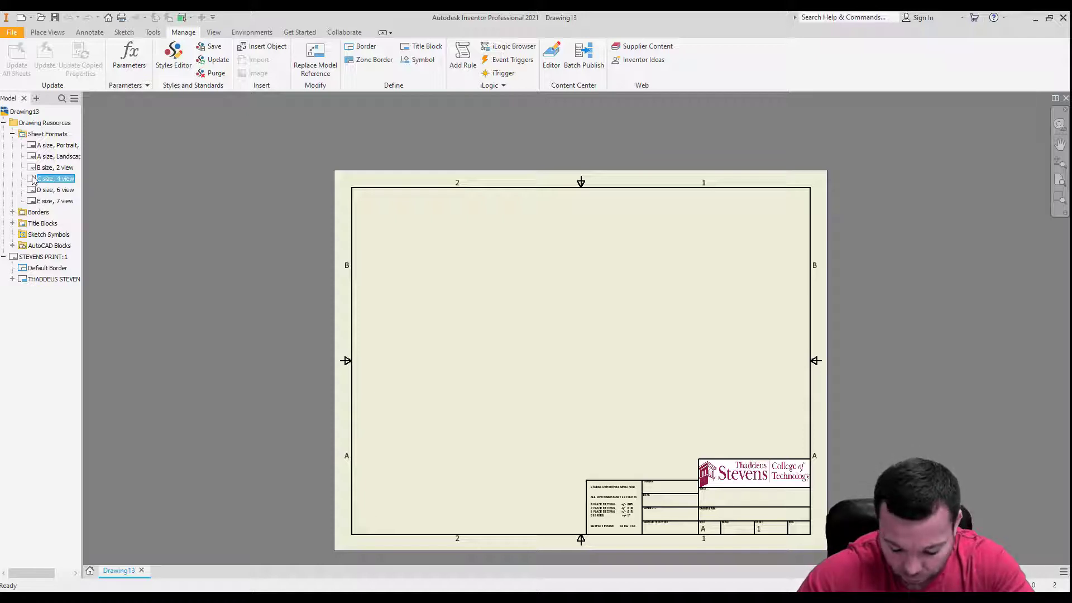
double_click(33, 179)
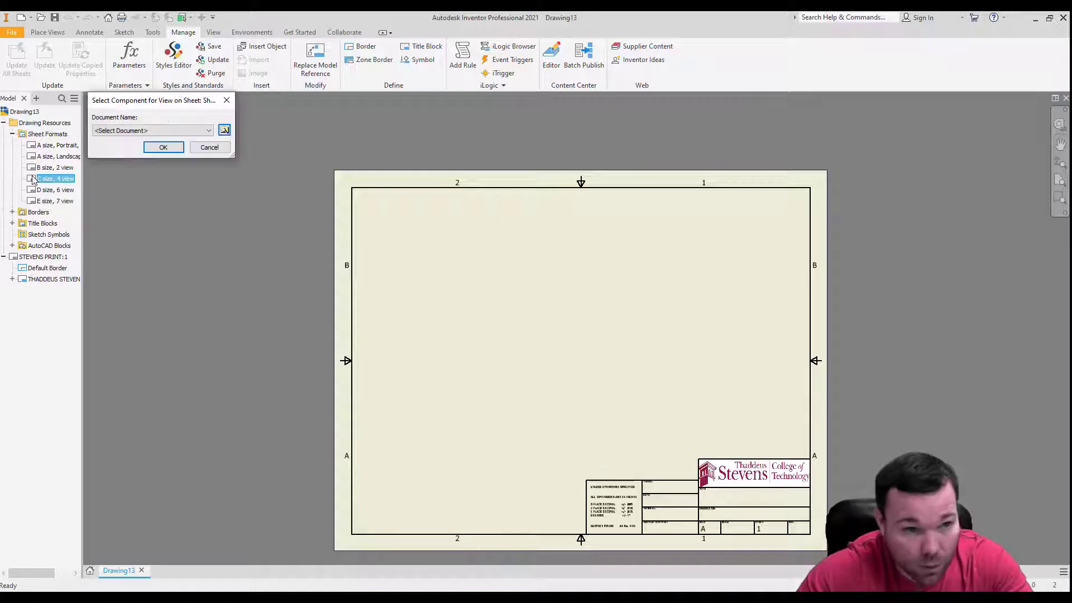
left_click(163, 147)
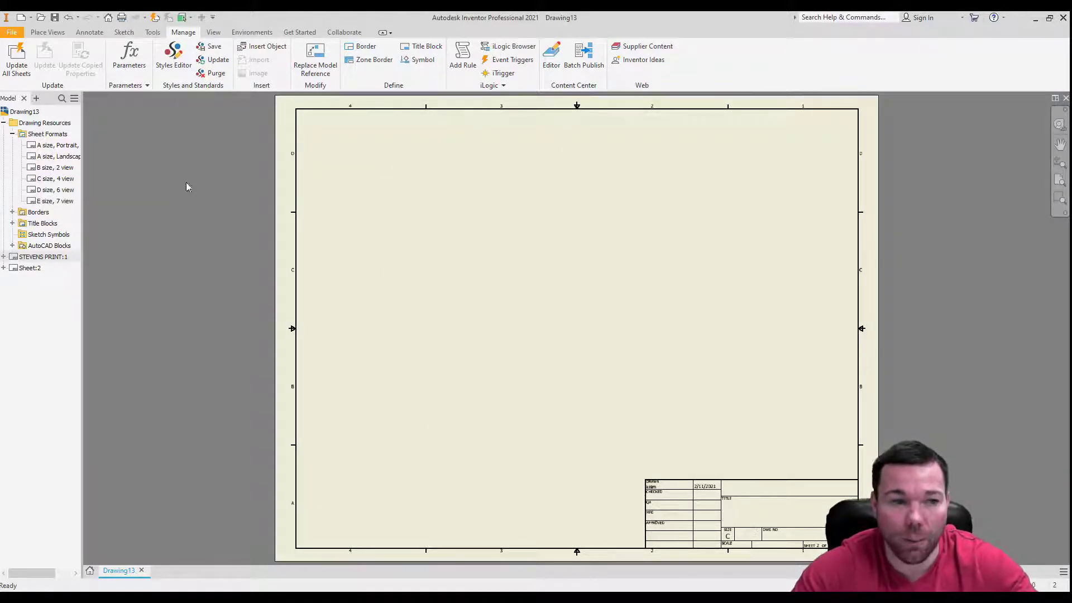
Activate the STEVENS PRINT sheet, delete the added Sheet:2, and collapse the sheet formats list.
double_click(14, 260)
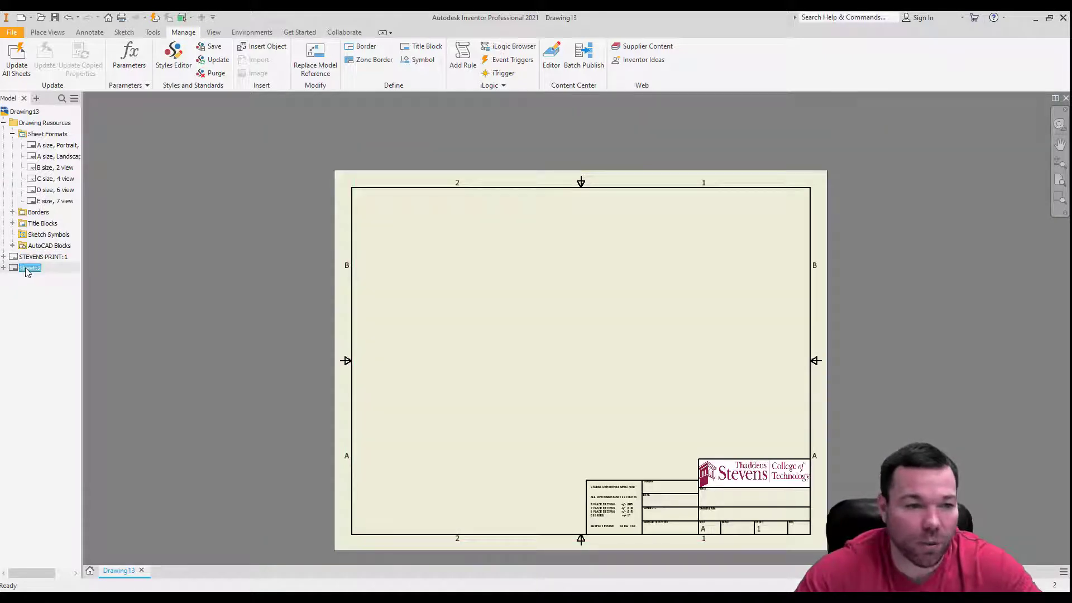
right_click(26, 269)
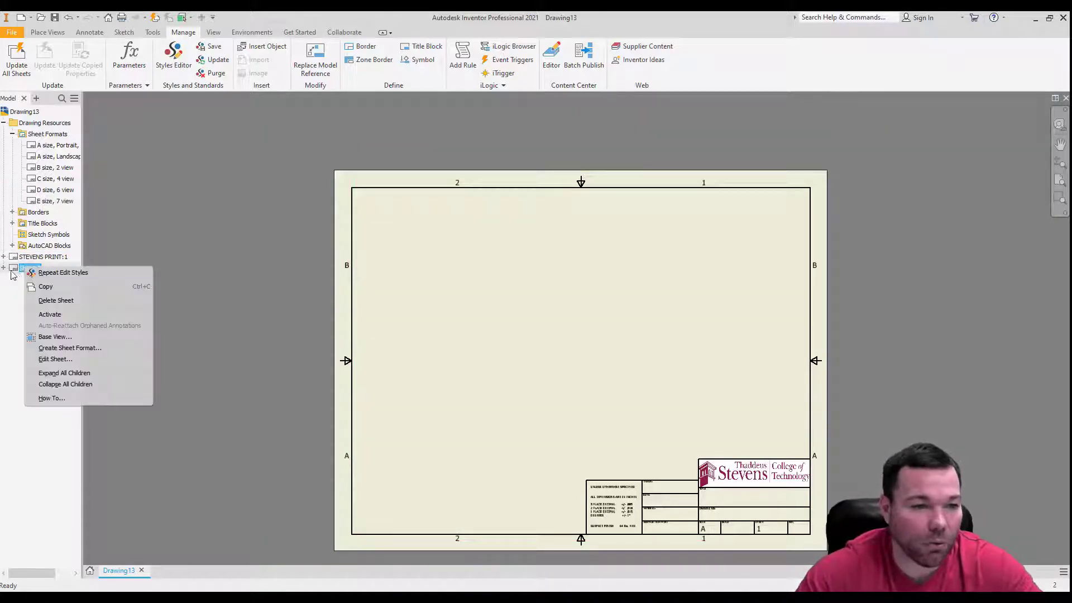
left_click(56, 301)
left_click(558, 324)
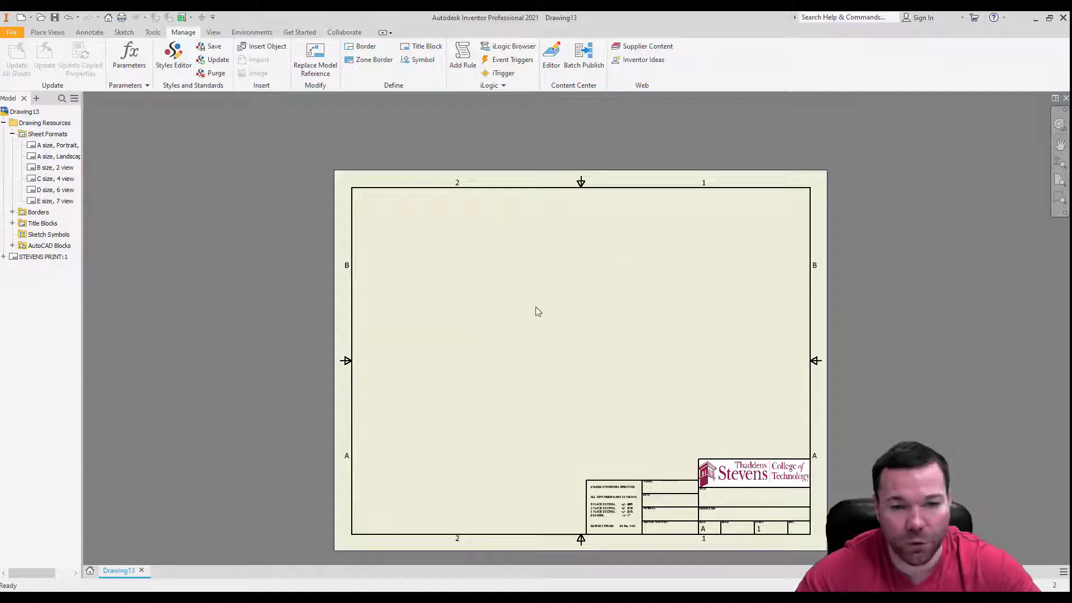
left_click(12, 134)
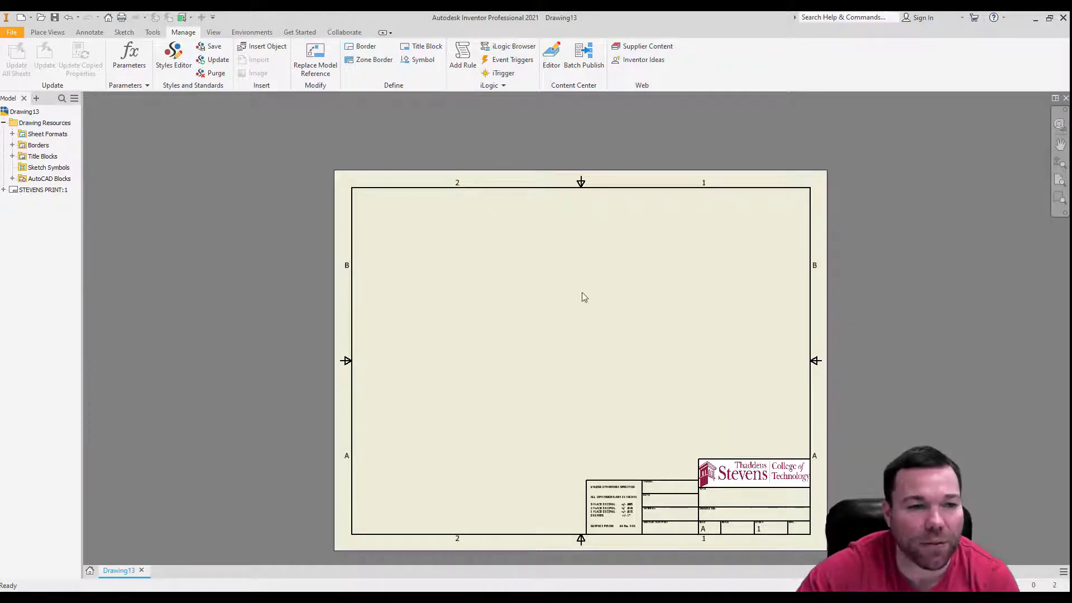
Edit the STEVENS PRINT sheet and change its size to C.
scroll(703, 539, "up", 3)
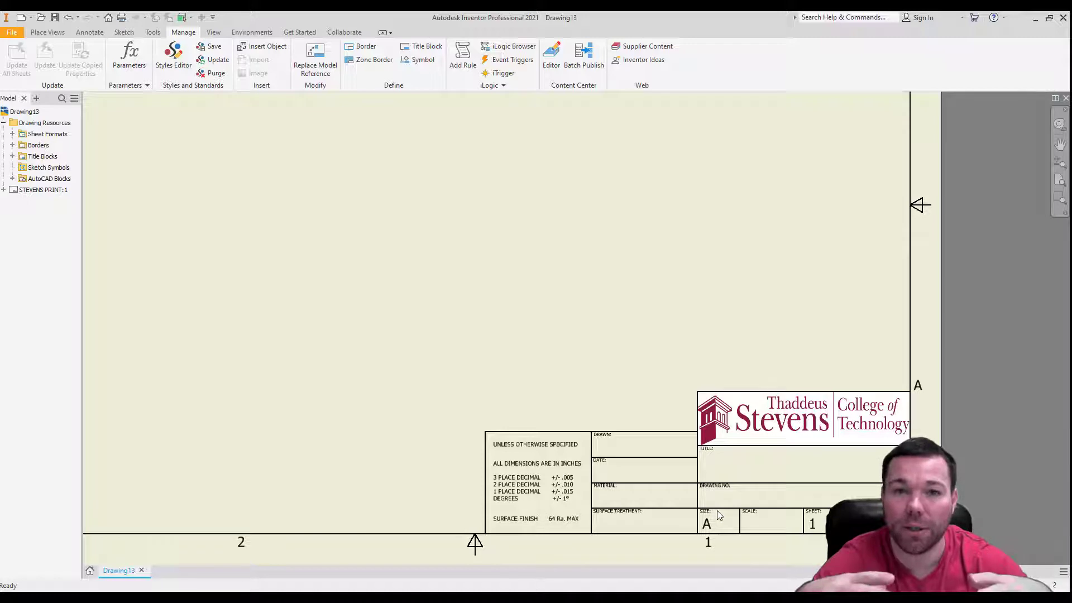
right_click(16, 191)
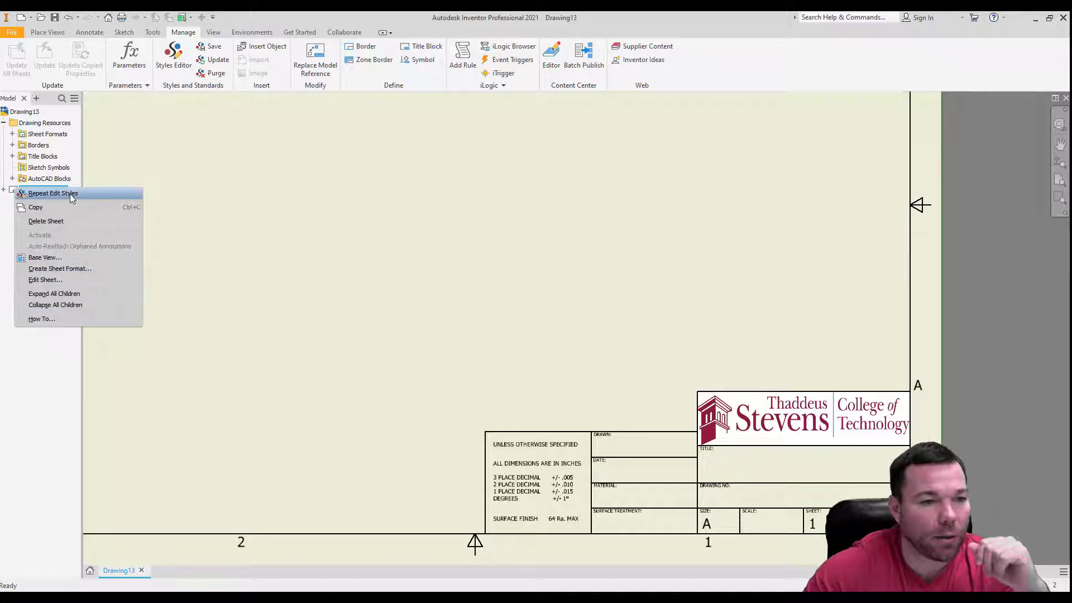
left_click(45, 280)
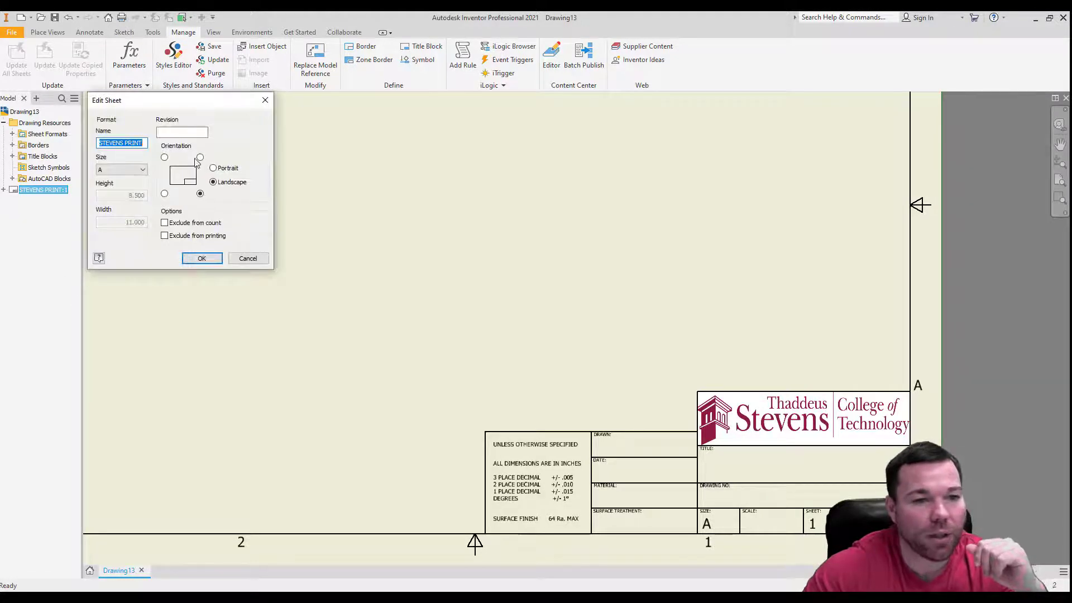
left_click(123, 169)
left_click(123, 194)
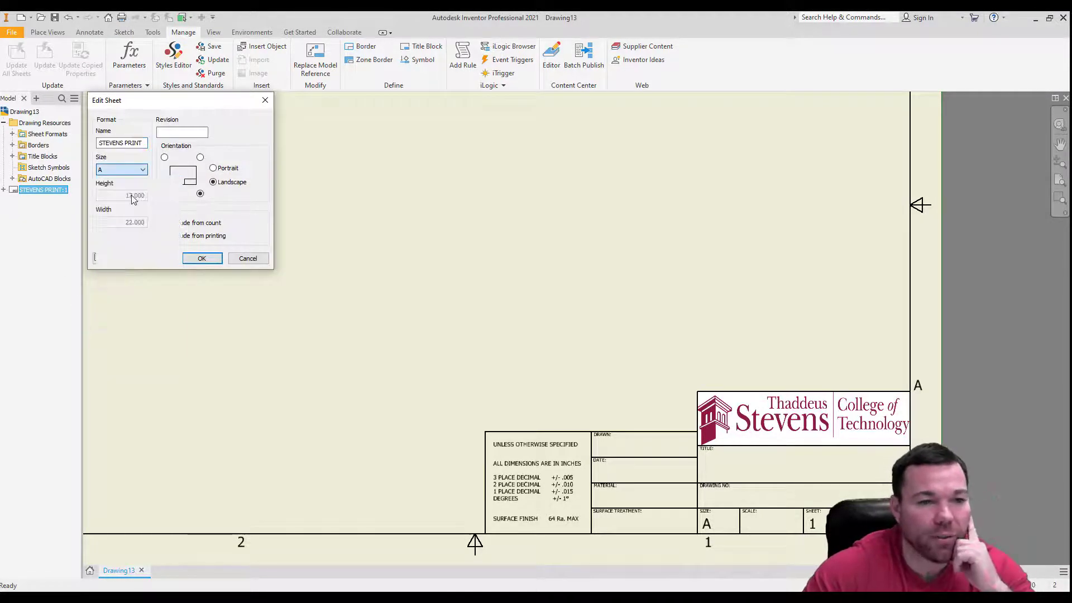
left_click(123, 169)
left_click(121, 198)
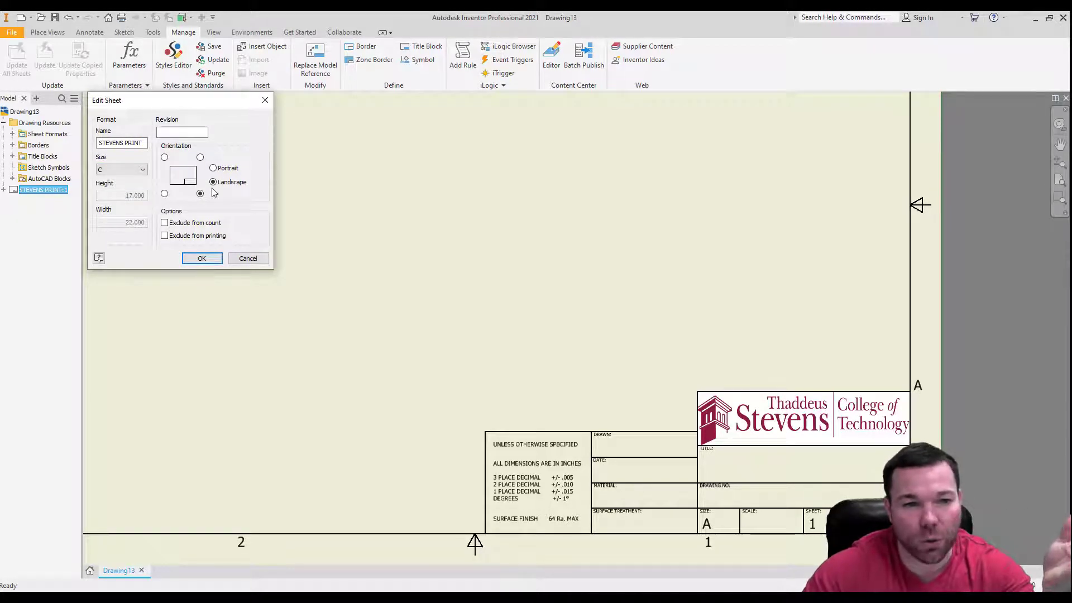
left_click(201, 258)
Start a base view on the resized sheet and load Inventor Lesson 7 Tutorial as its model.
scroll(565, 497, "down", 5)
scroll(421, 459, "up", 5)
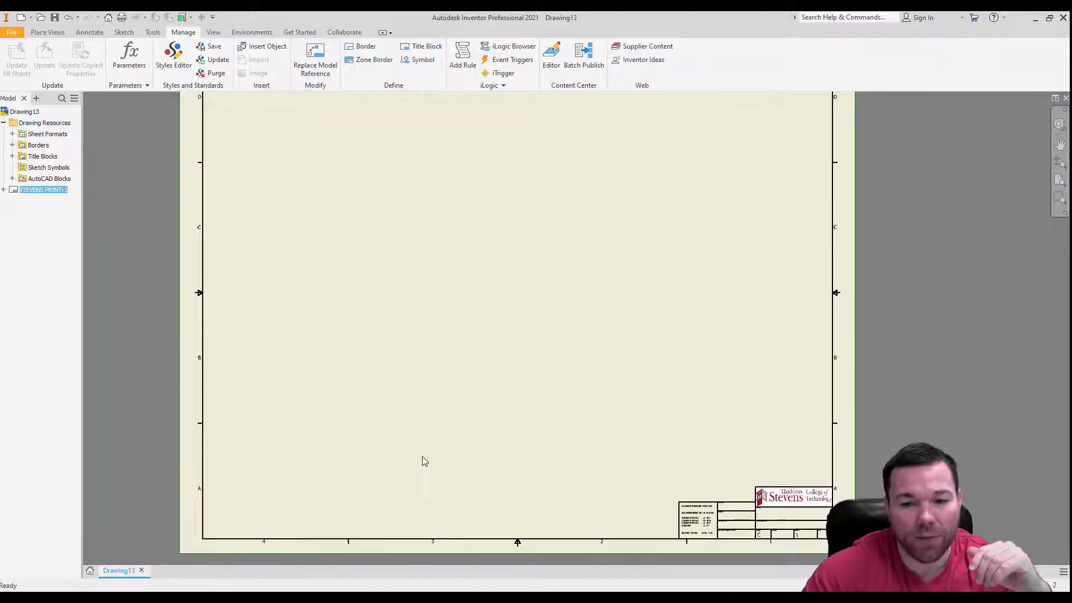
scroll(501, 334, "down", 5)
scroll(501, 330, "up", 6)
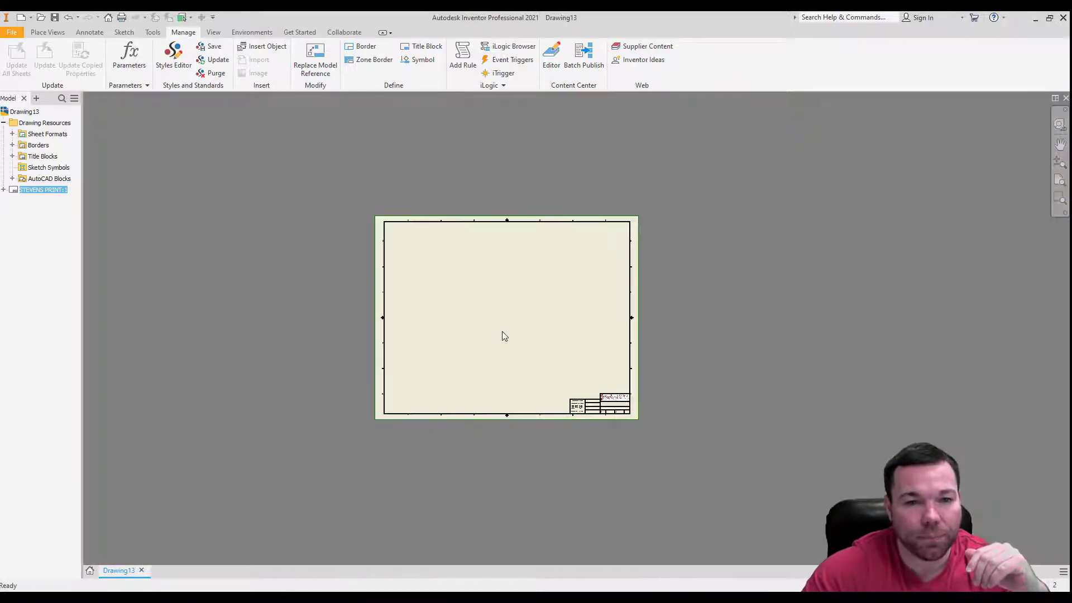
scroll(503, 323, "down", 2)
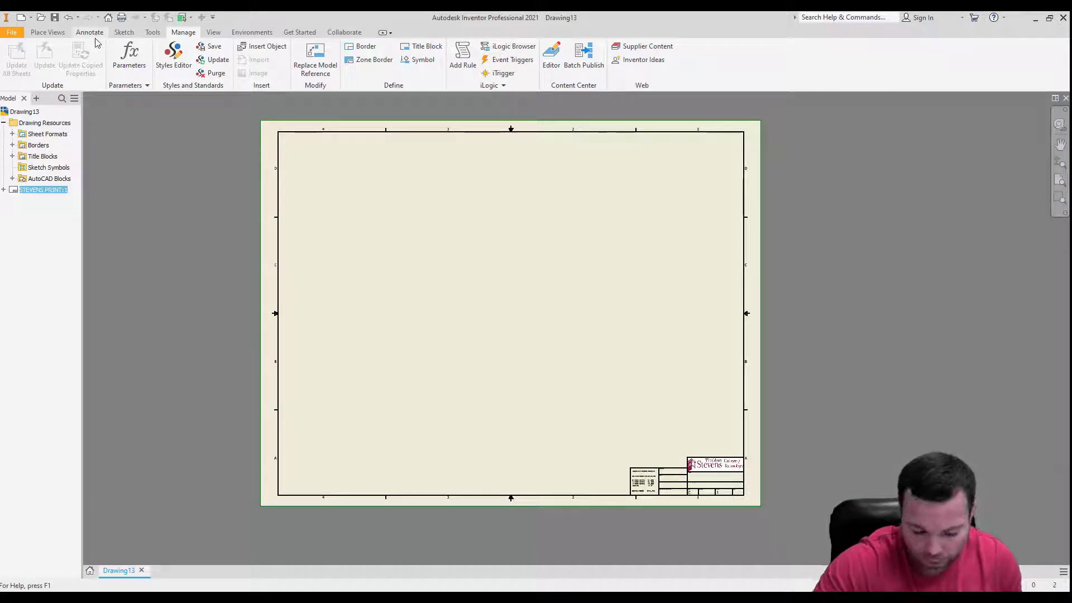
left_click(47, 32)
left_click(11, 56)
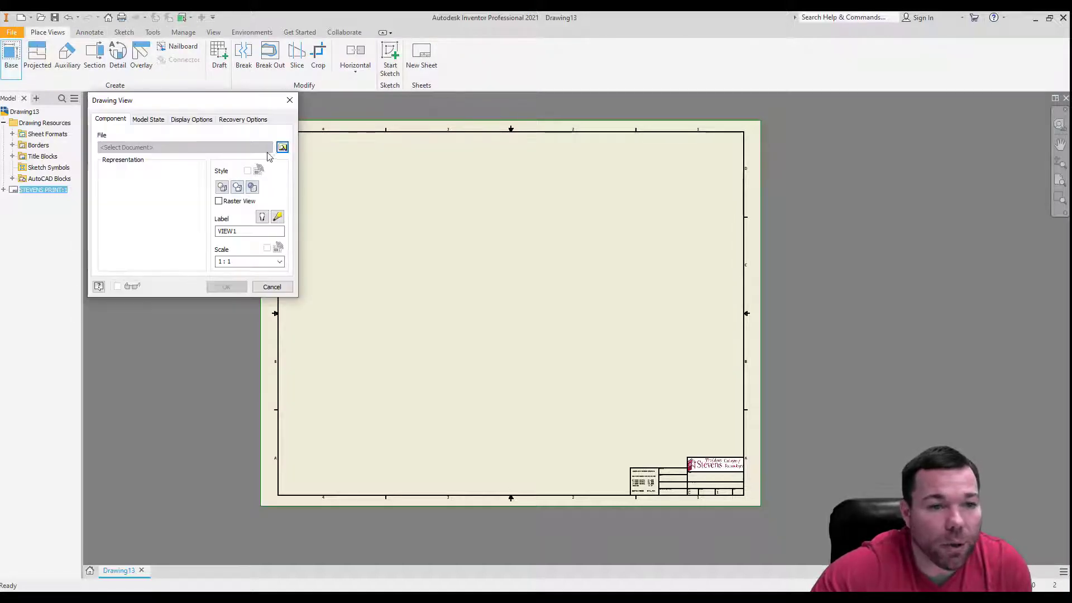
left_click(283, 147)
double_click(552, 367)
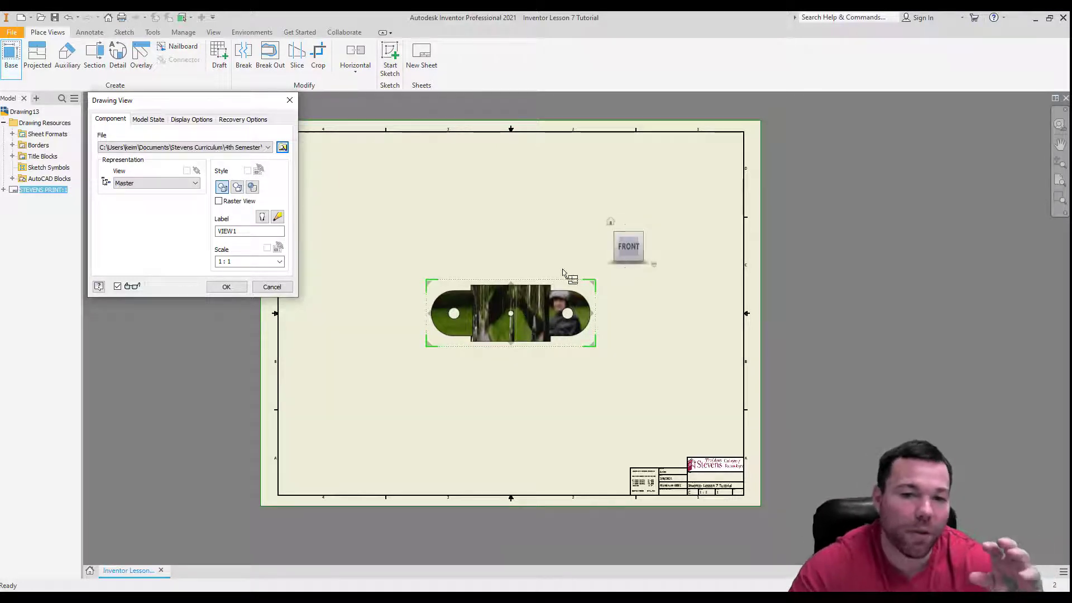
Rotate the base view to the arched profile, and create it with a projected view above and an isometric view toward the sheet's upper right corner.
left_click(630, 268)
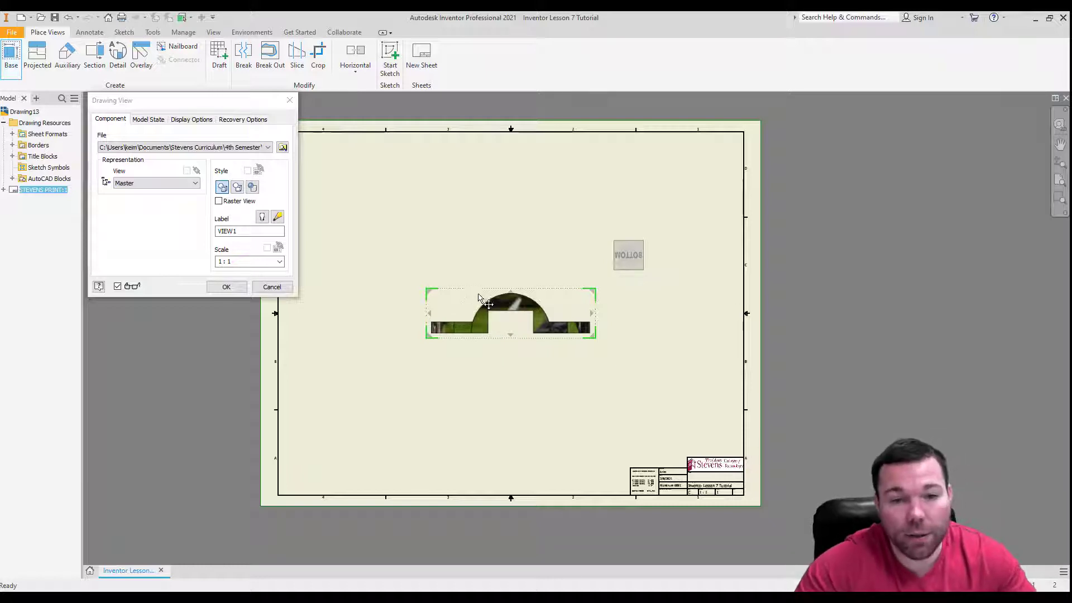
left_click(505, 208)
left_click(701, 215)
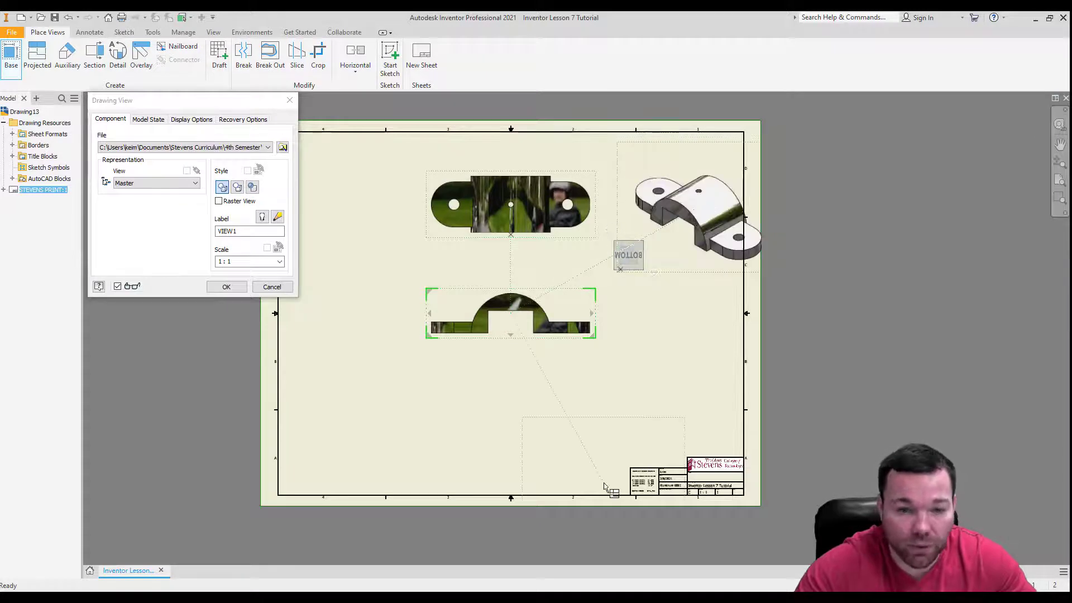
right_click(699, 334)
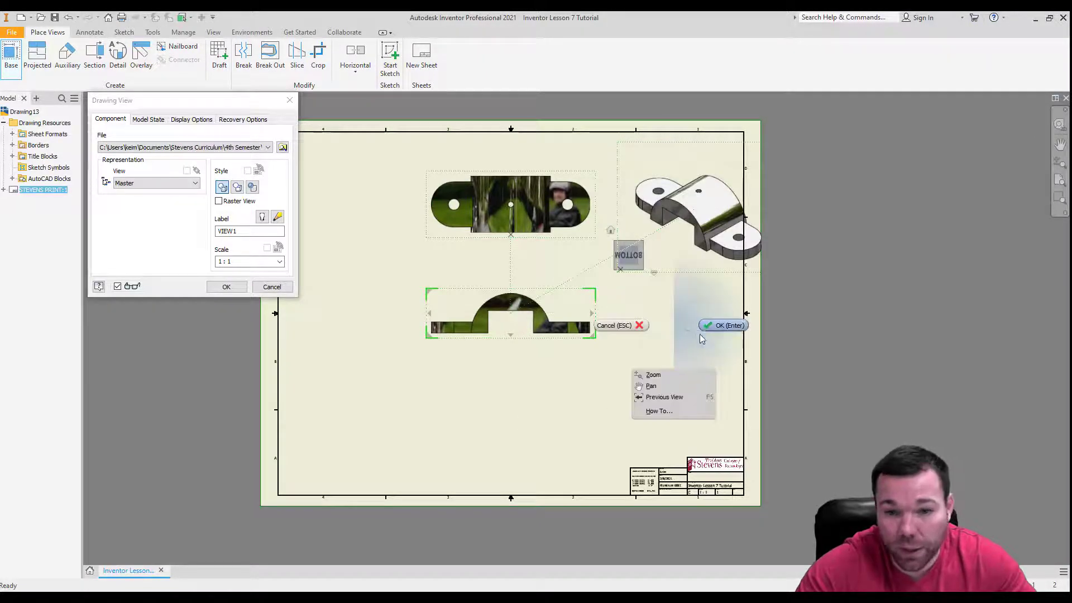
left_click(722, 326)
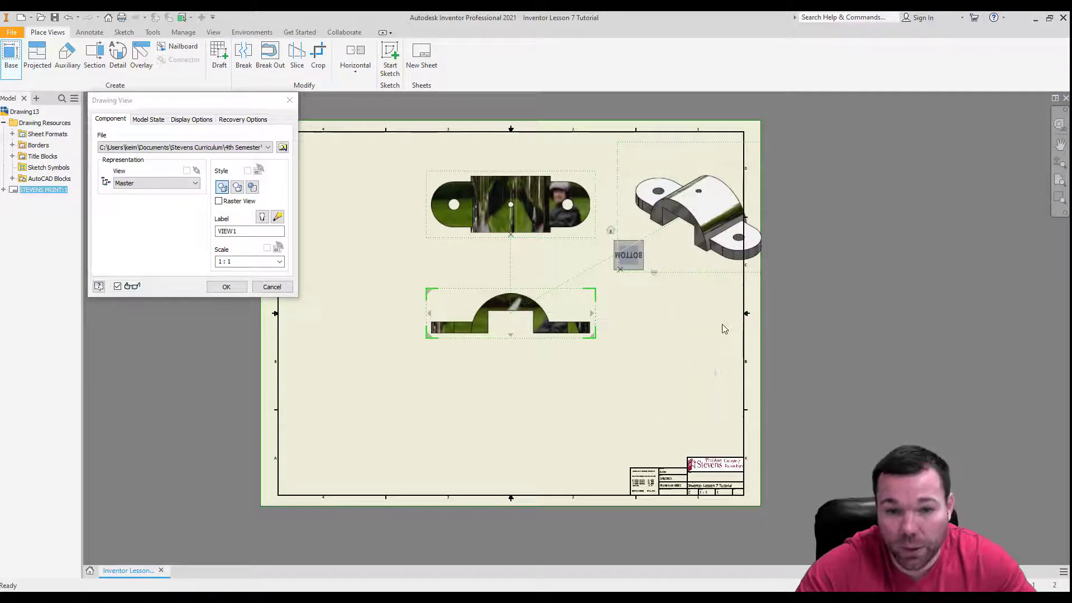
Undo the projected and isometric views, and project them again from the base view, one above it and the isometric toward the sheet's upper right.
left_click(68, 18)
left_click(69, 18)
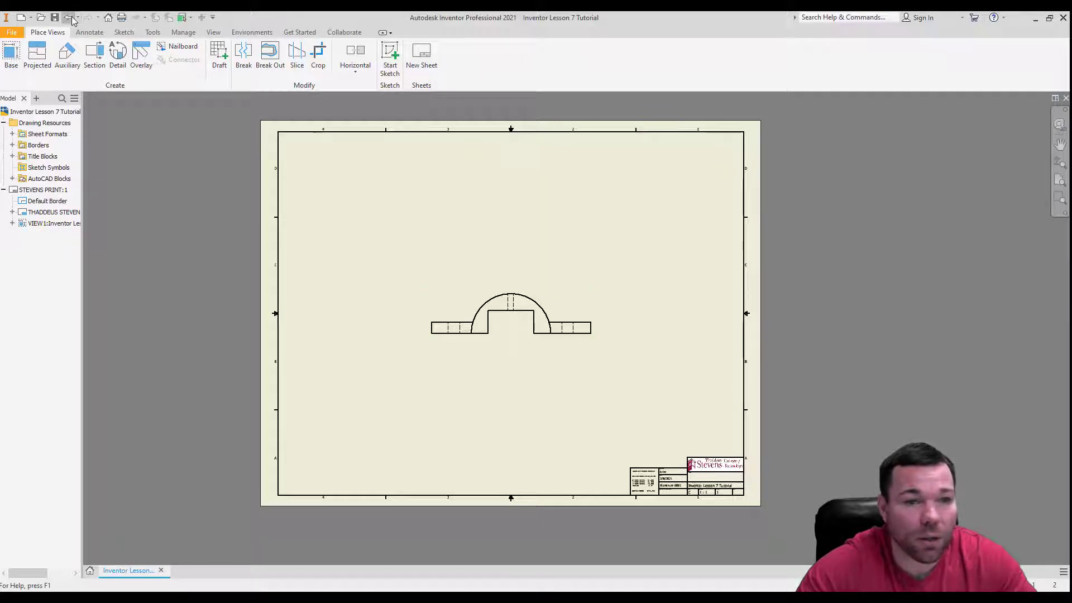
left_click(37, 55)
left_click(470, 296)
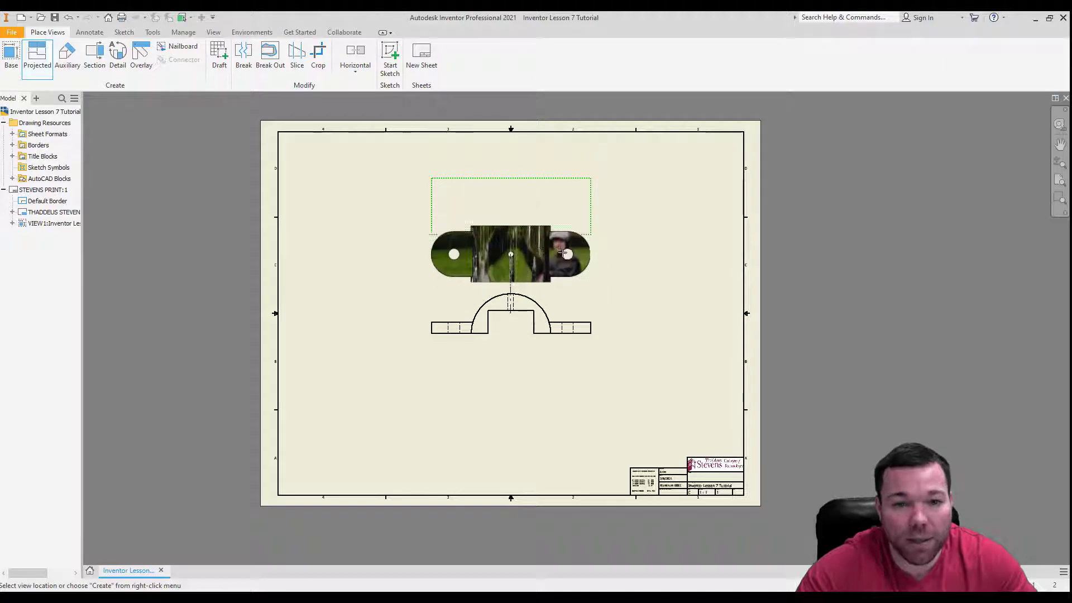
left_click(706, 217)
right_click(673, 347)
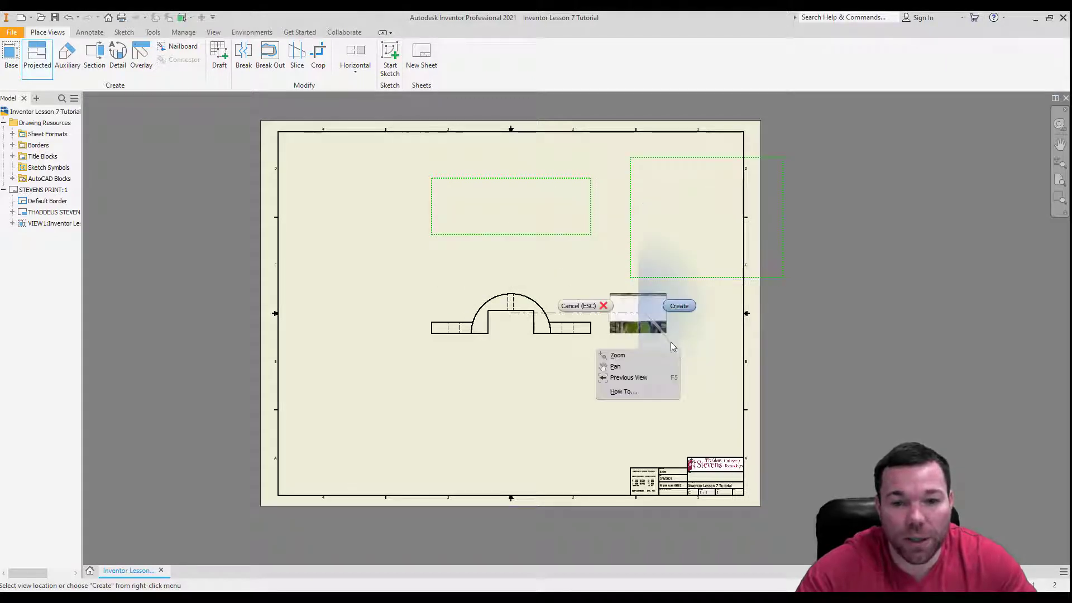
left_click(679, 305)
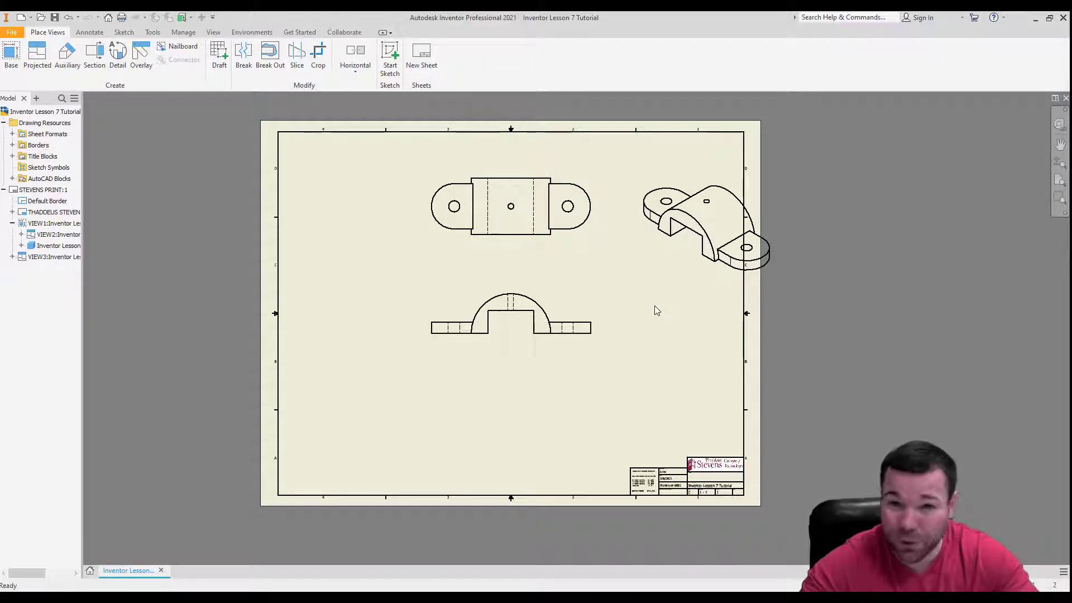
Rearrange the views: base view toward the sheet's lower left, isometric view inside the border, and top view closer to the base view.
left_click(540, 333)
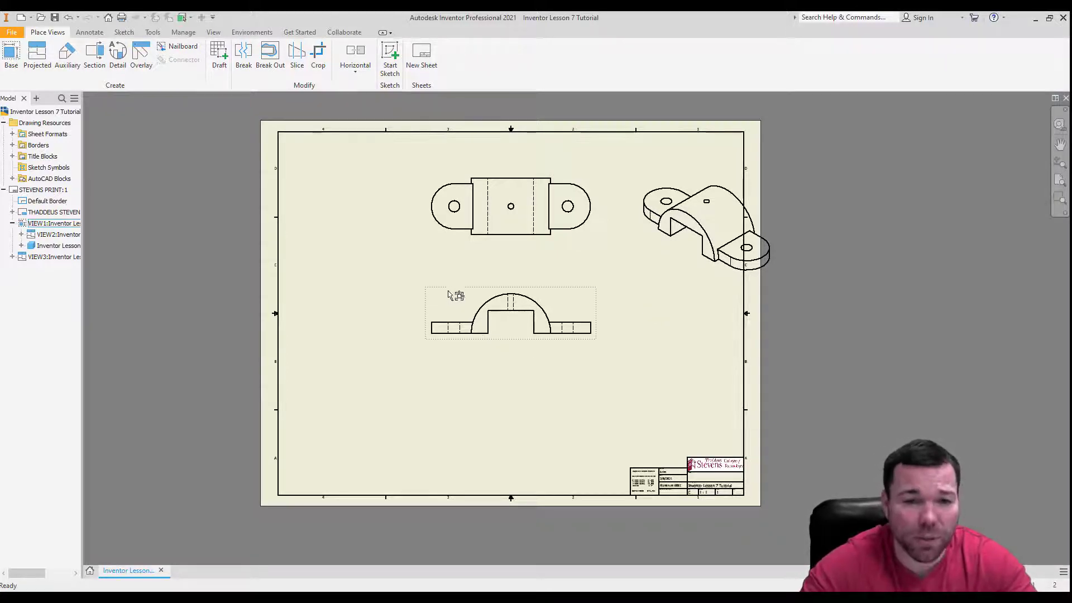
left_click_drag(444, 291, 362, 380)
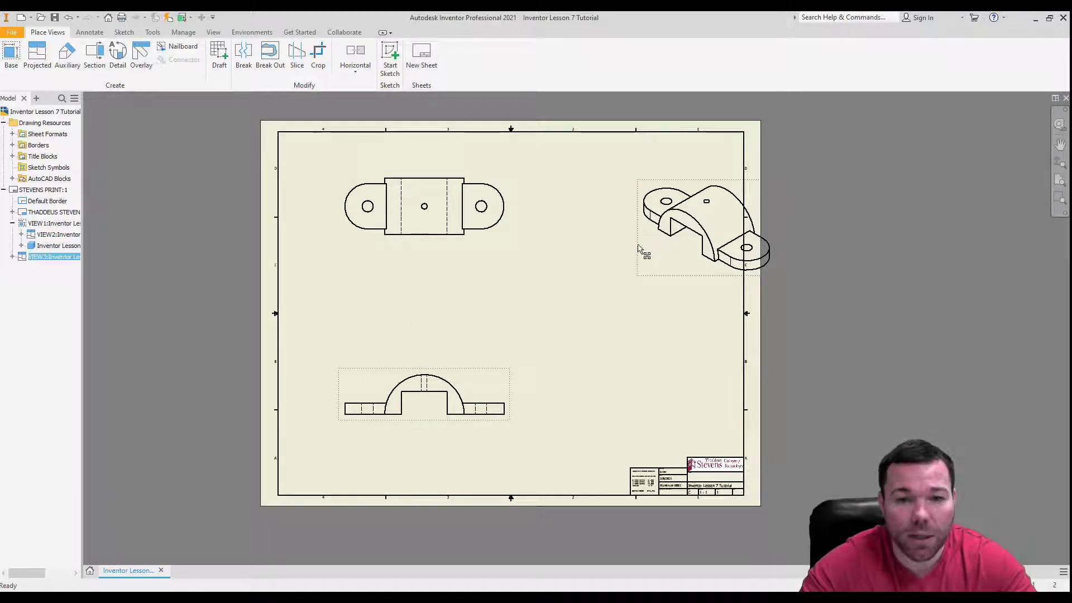
left_click_drag(636, 246, 578, 236)
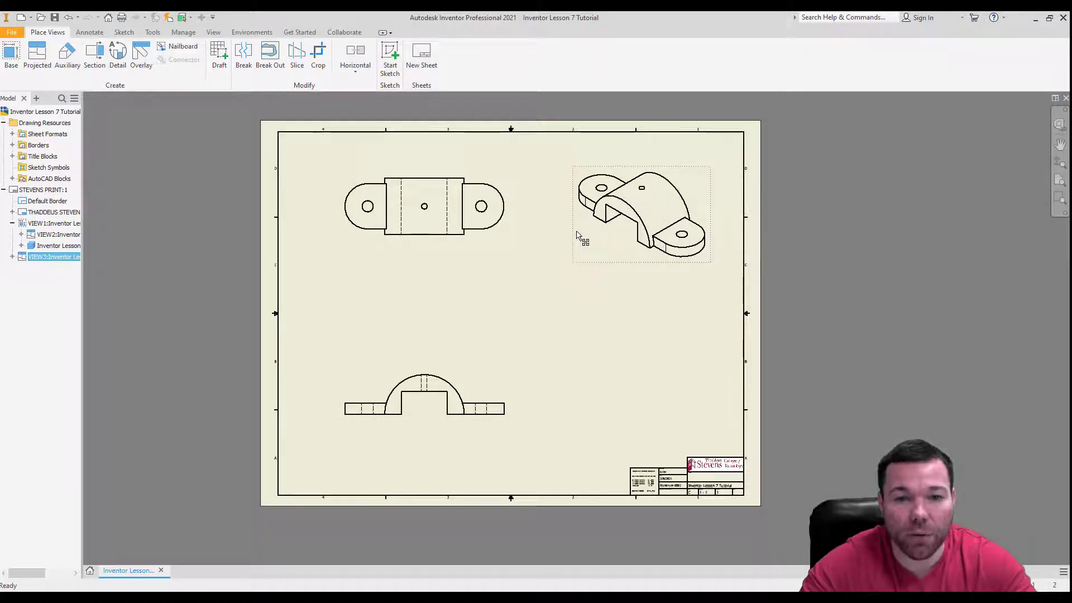
left_click(592, 284)
left_click_drag(456, 244, 478, 328)
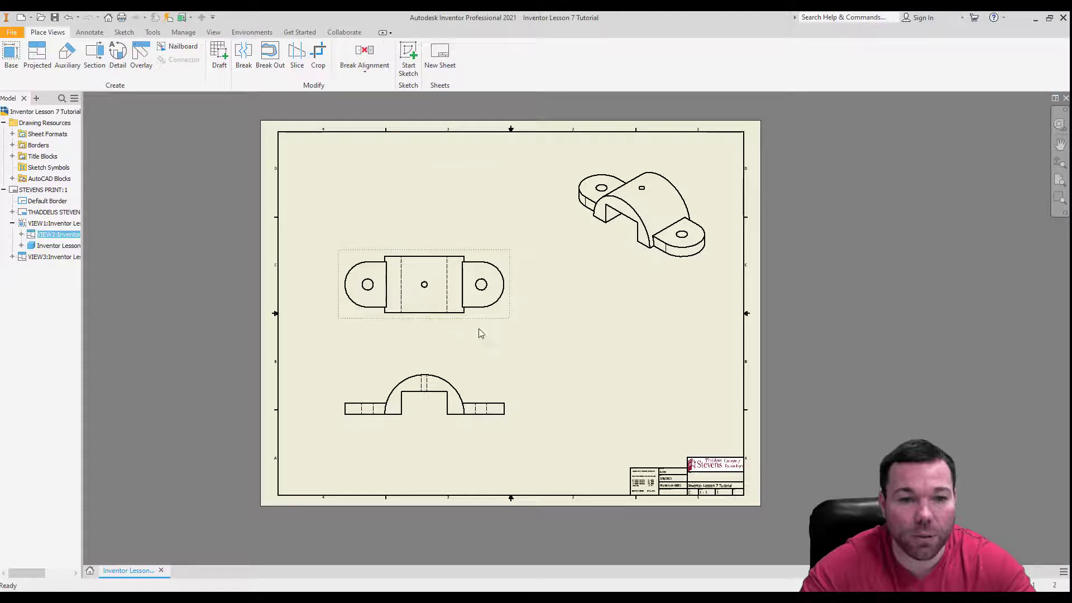
left_click_drag(469, 252, 473, 226)
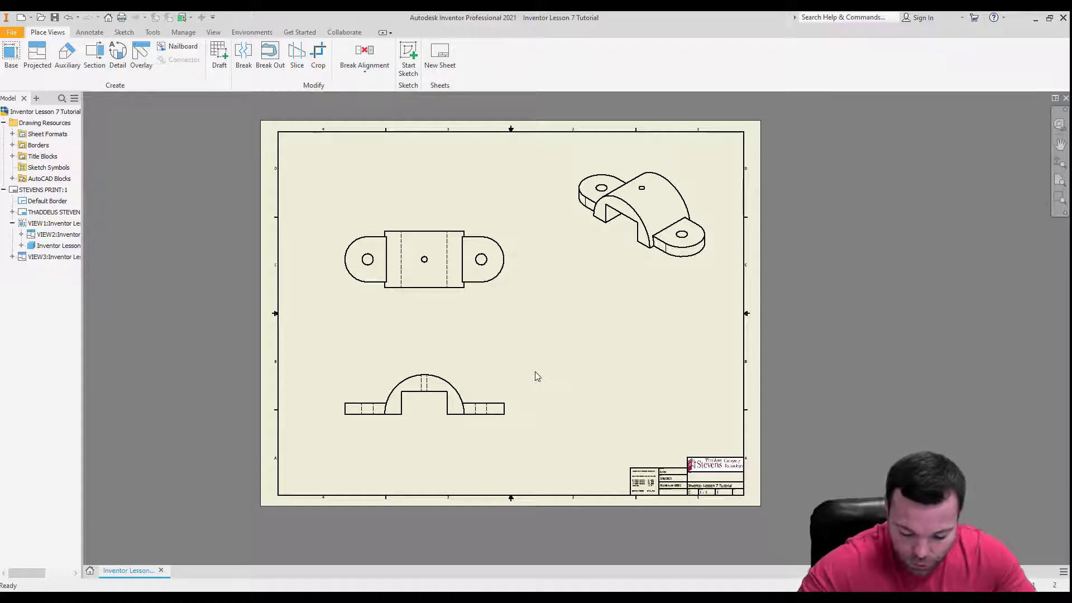
Set the base view's scale to 3:4.
double_click(491, 373)
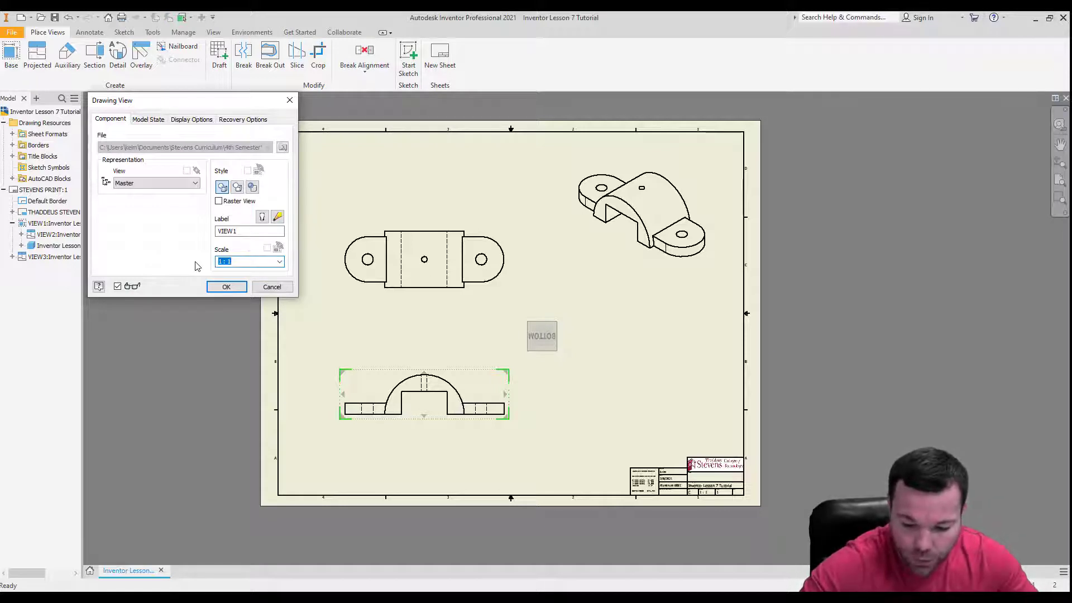
type("3:4")
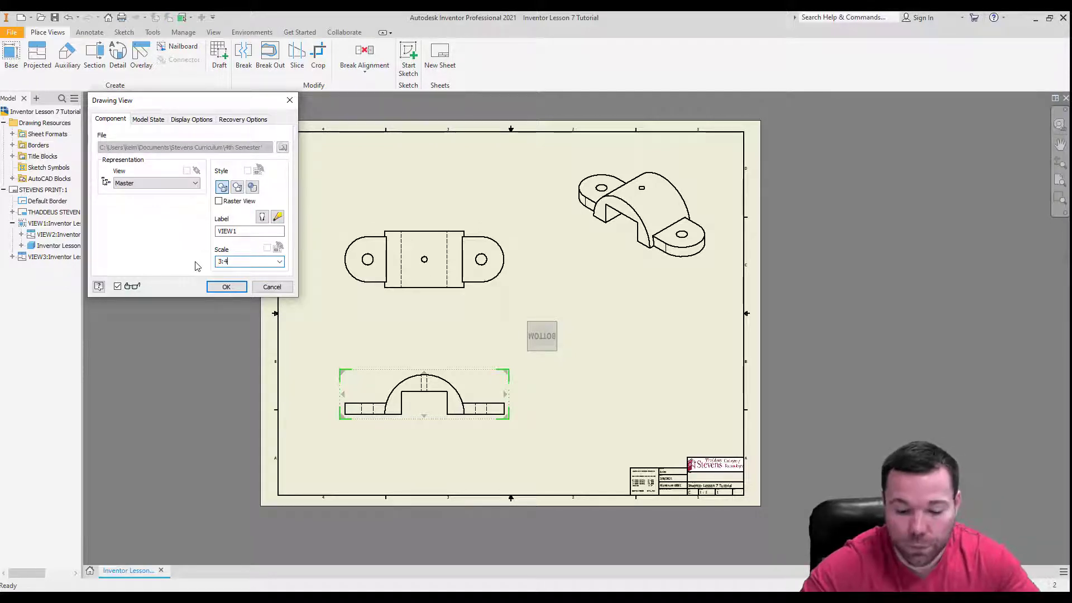
key("Return")
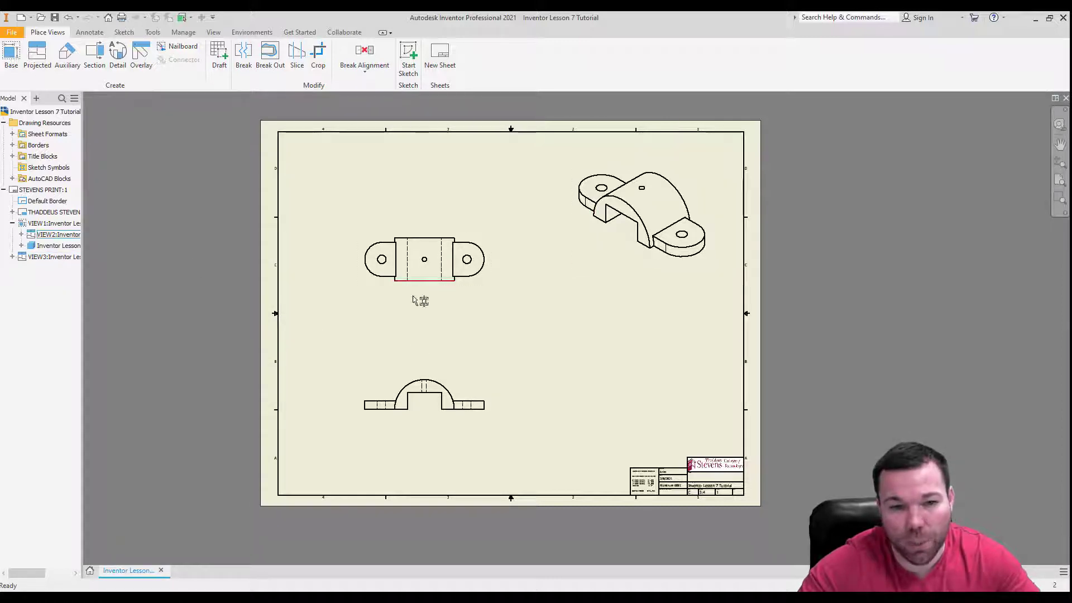
left_click(680, 223)
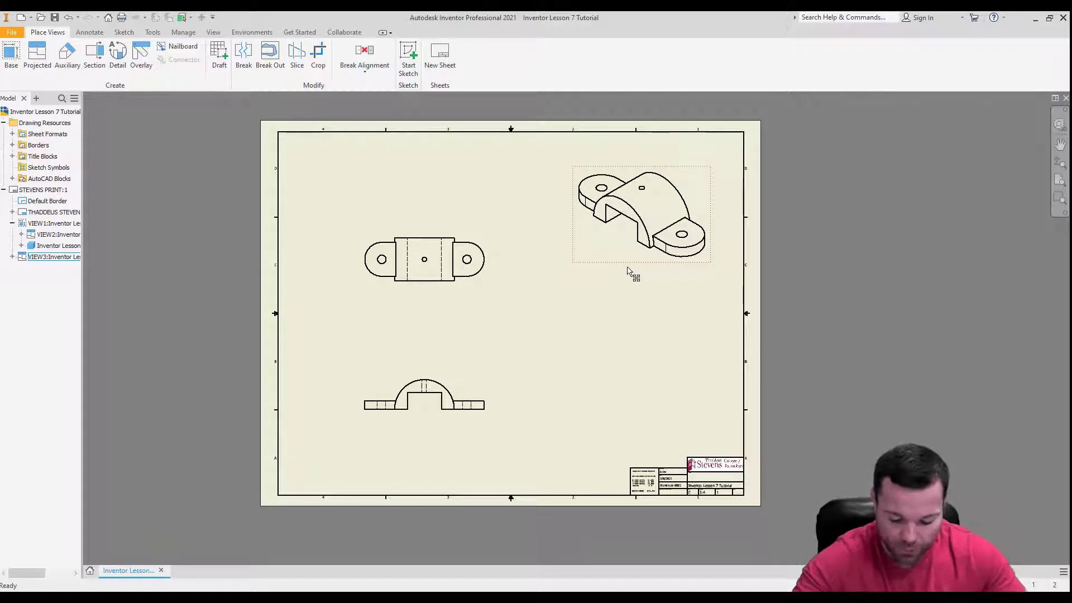
left_click(627, 272)
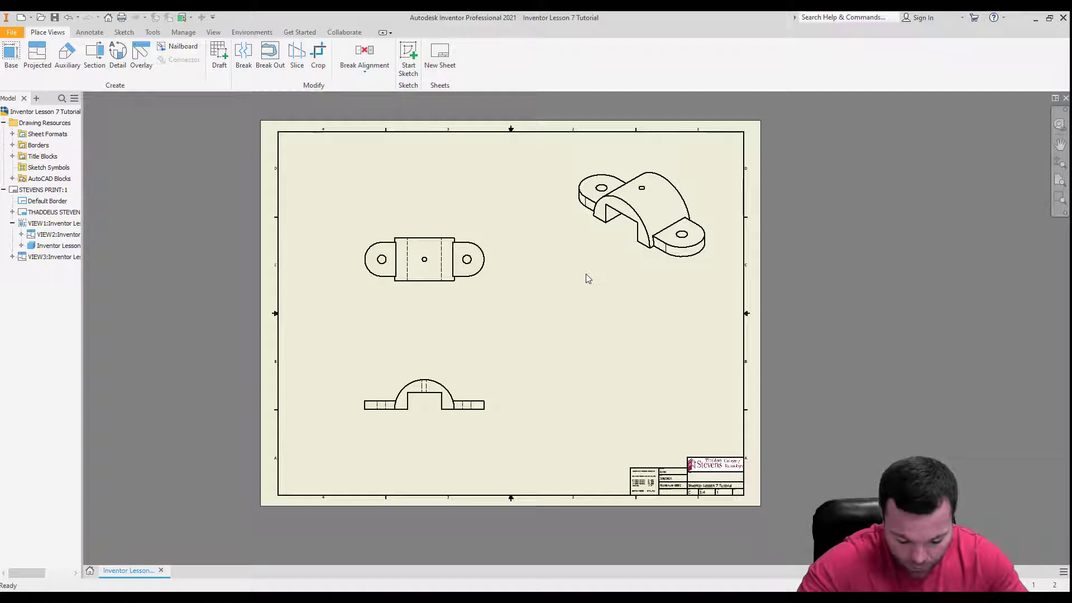
Switch Tangent Edges on and back off in the base view's display options.
double_click(463, 418)
left_click(204, 122)
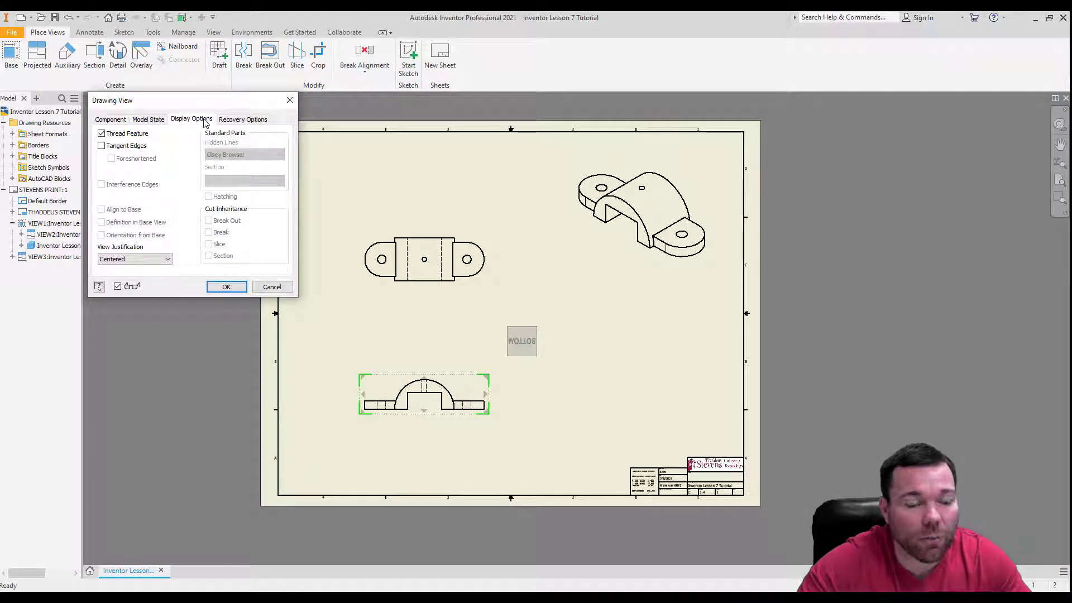
left_click(102, 146)
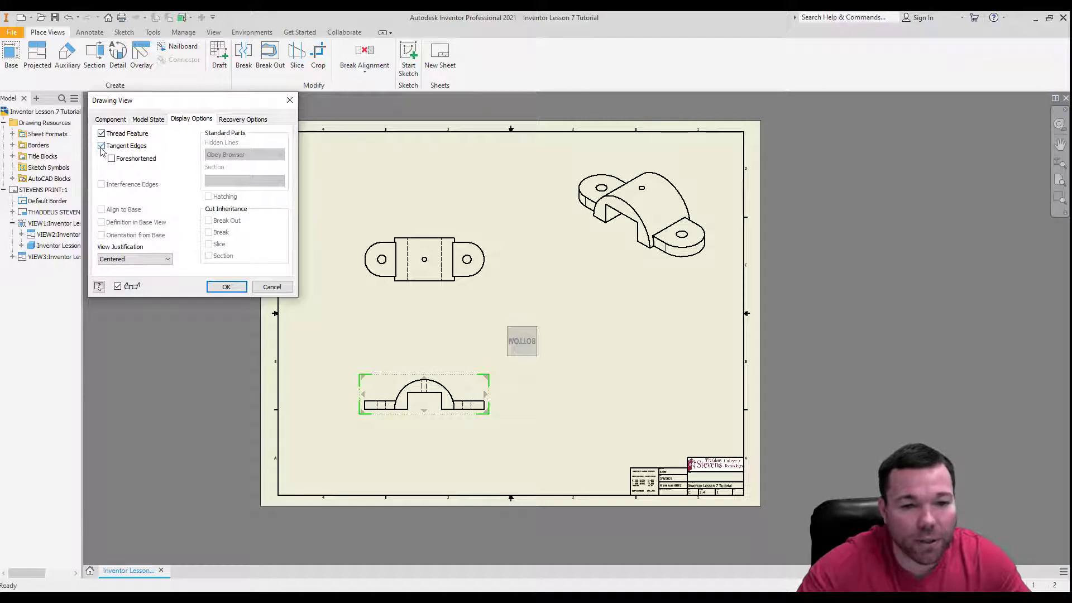
left_click(102, 146)
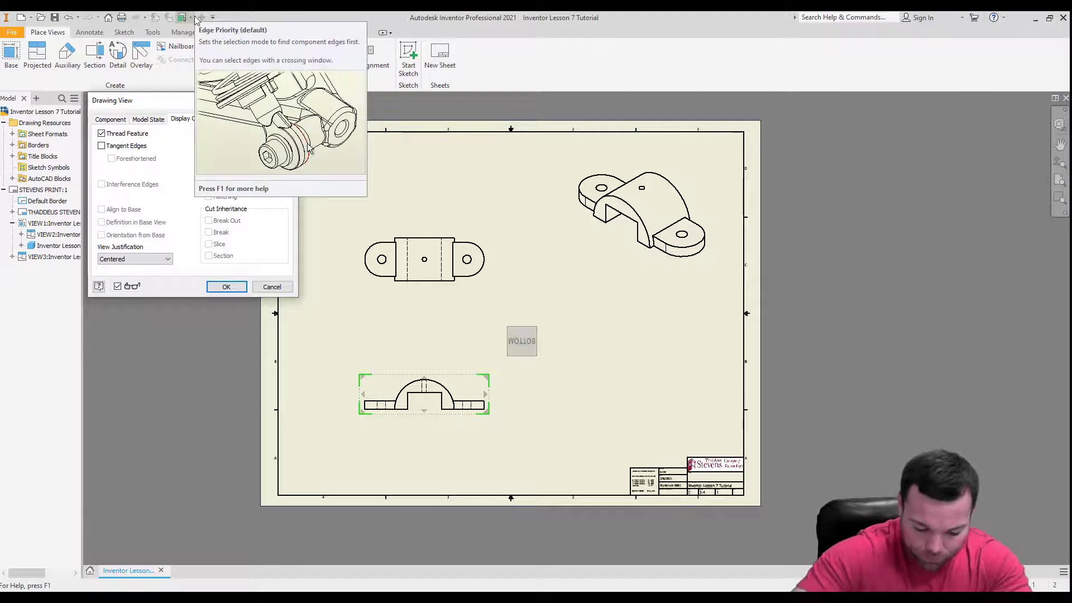
left_click(227, 287)
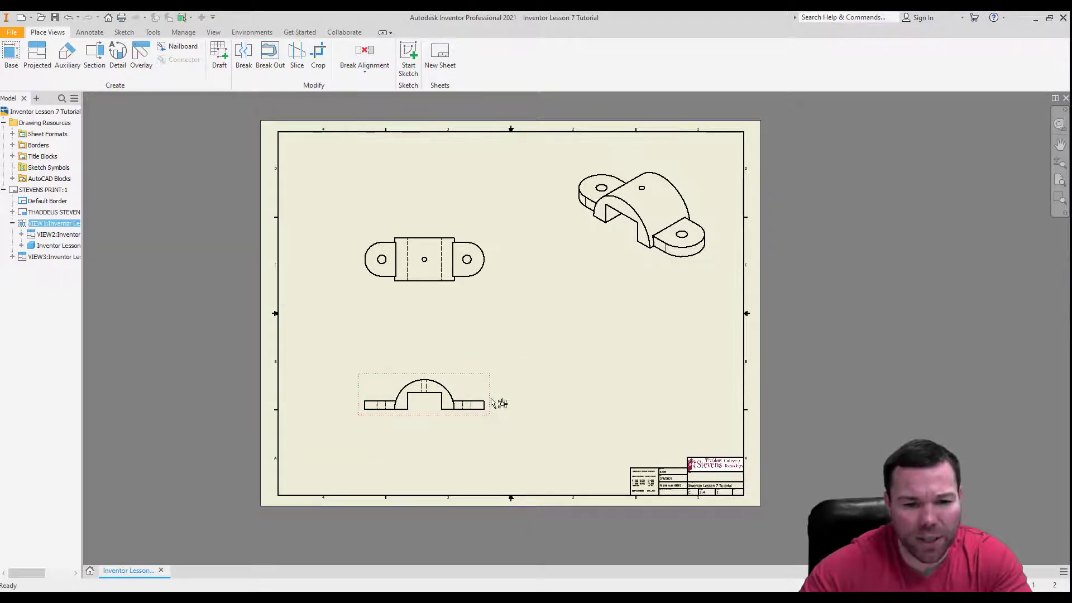
Shift the arched base view slightly up and to the right on the sheet, and set its scale to 1/1.
mouse_move(492, 402)
left_mouse_down()
mouse_move(509, 377)
mouse_move(501, 364)
left_mouse_up()
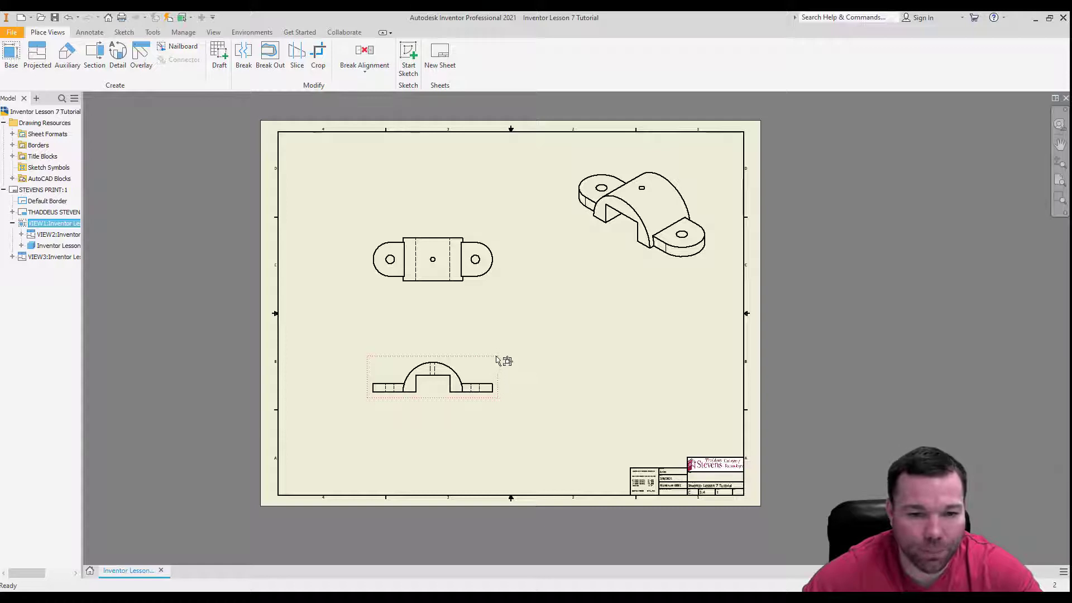
mouse_move(501, 371)
left_mouse_down()
mouse_move(606, 351)
mouse_move(565, 401)
mouse_move(504, 401)
mouse_move(510, 378)
mouse_move(484, 378)
mouse_move(506, 381)
left_mouse_up()
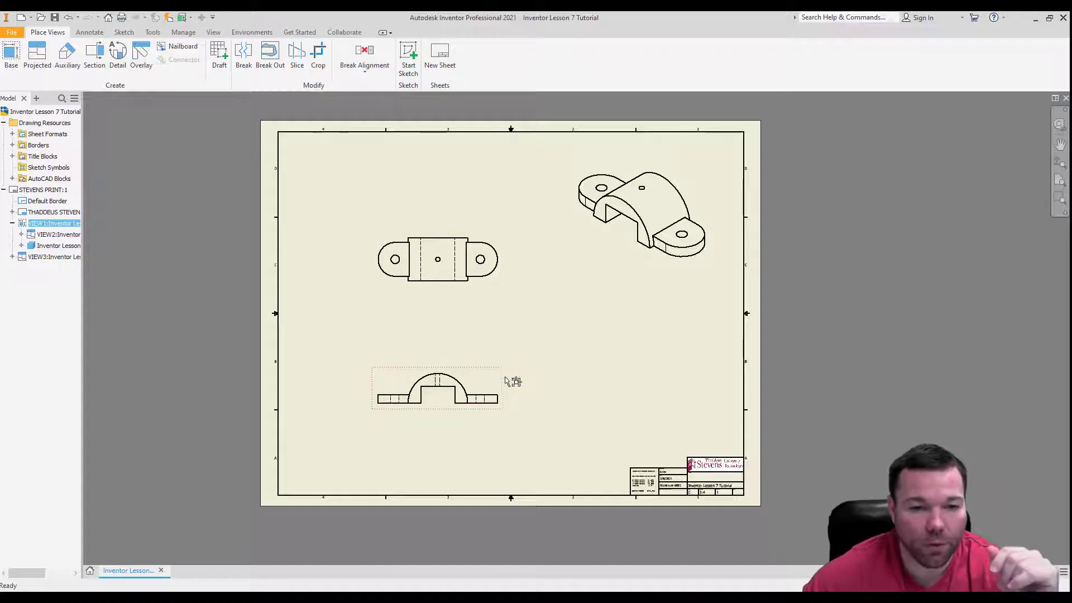
right_click(502, 373)
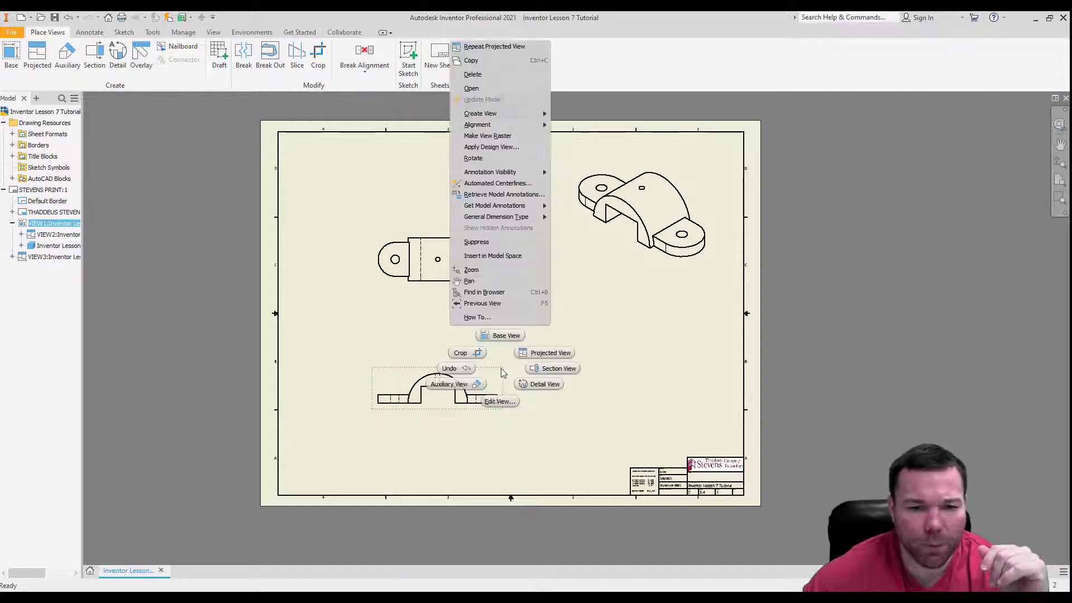
left_click(500, 401)
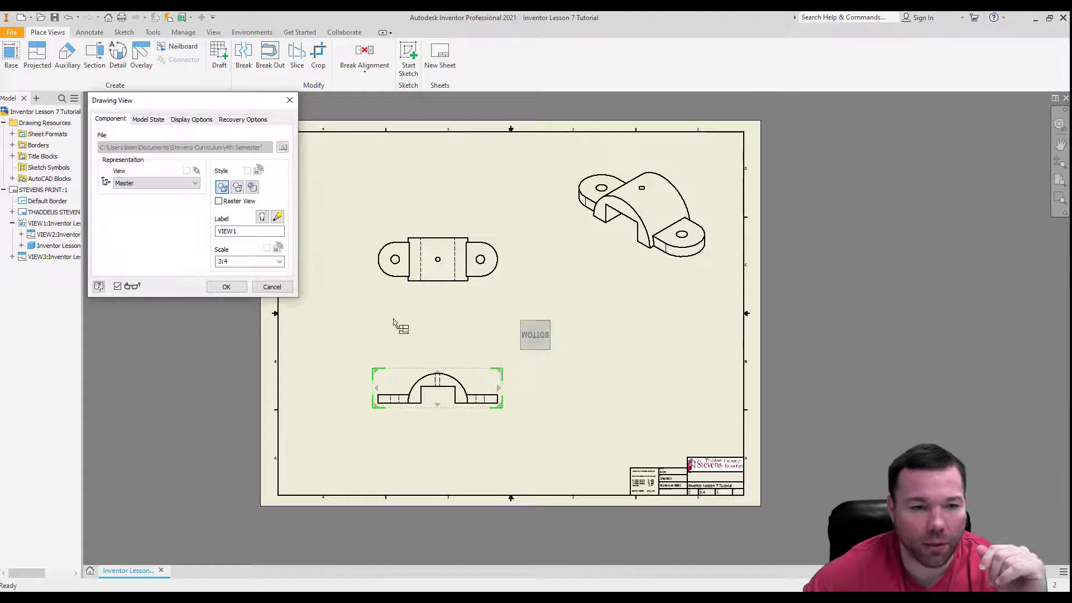
left_click(190, 120)
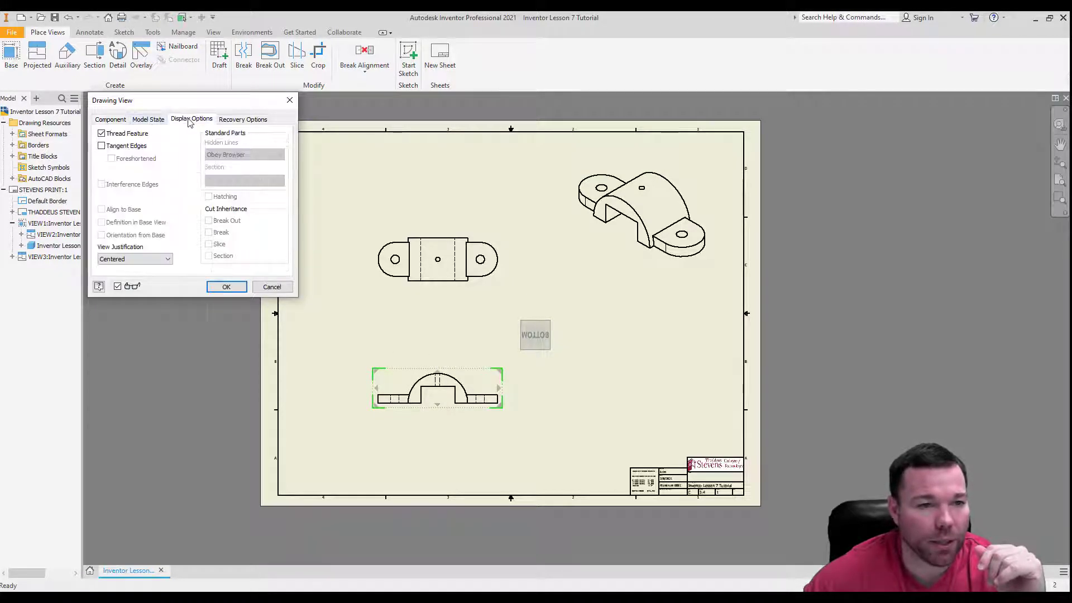
left_click(110, 119)
double_click(242, 261)
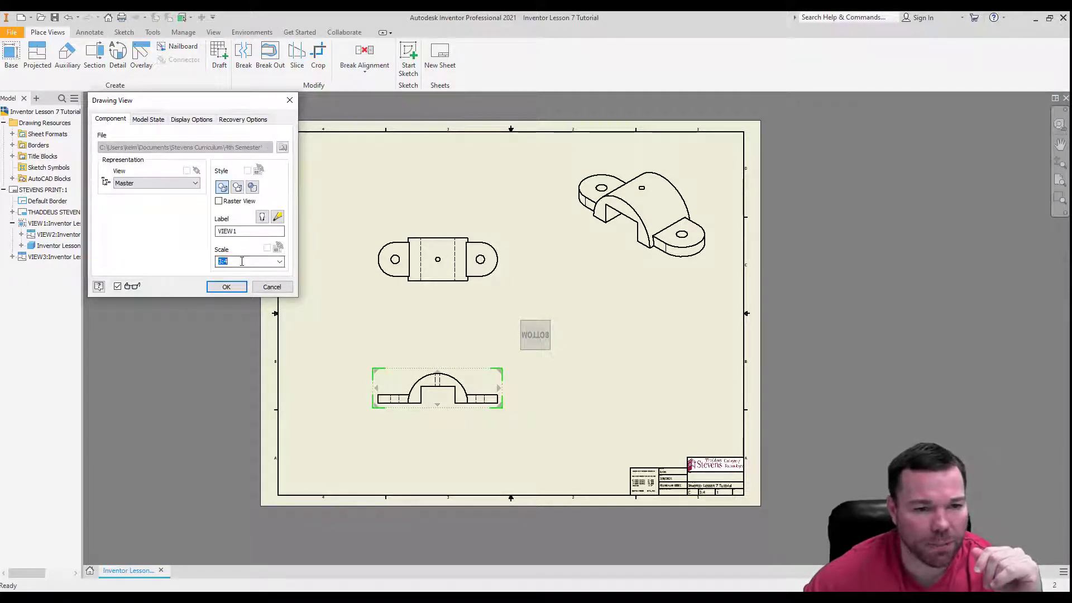
type("1/1")
key("Return")
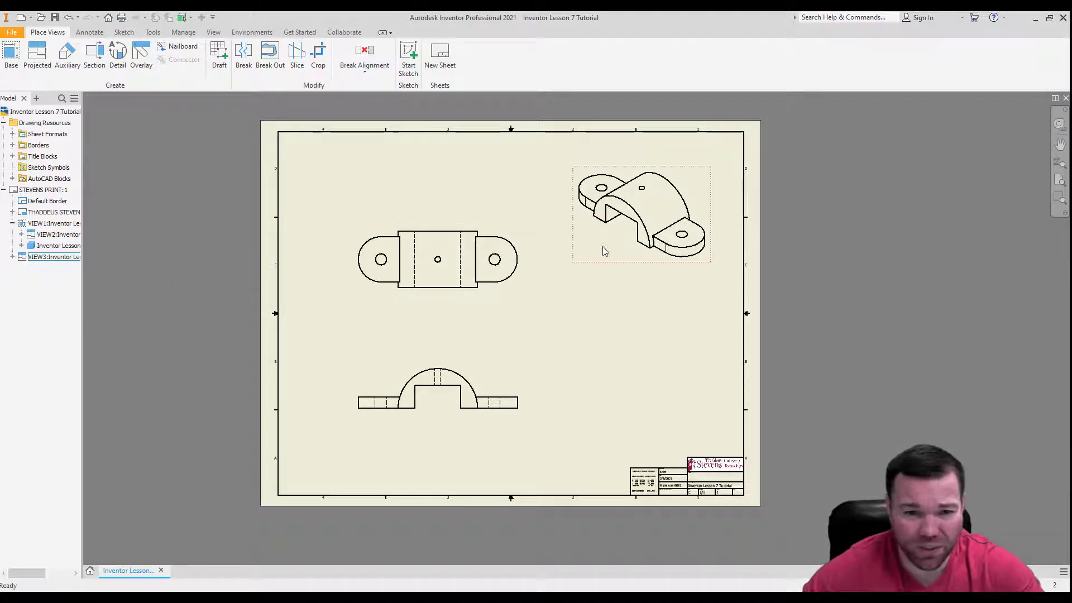
Nudge the projected top view slightly upward, away from the base view.
left_click_drag(506, 231, 505, 229)
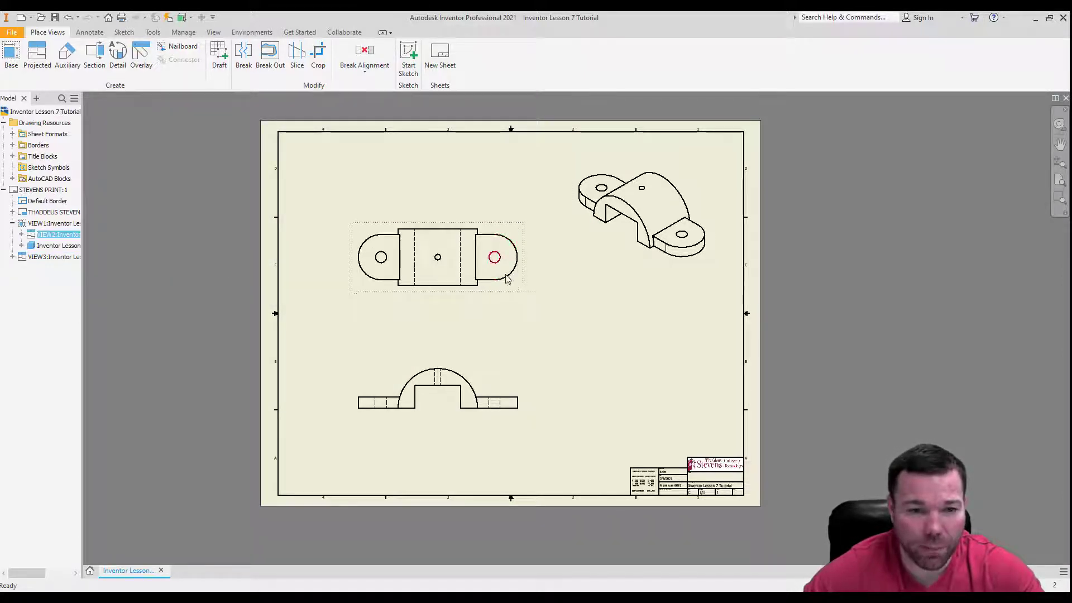
left_click(536, 347)
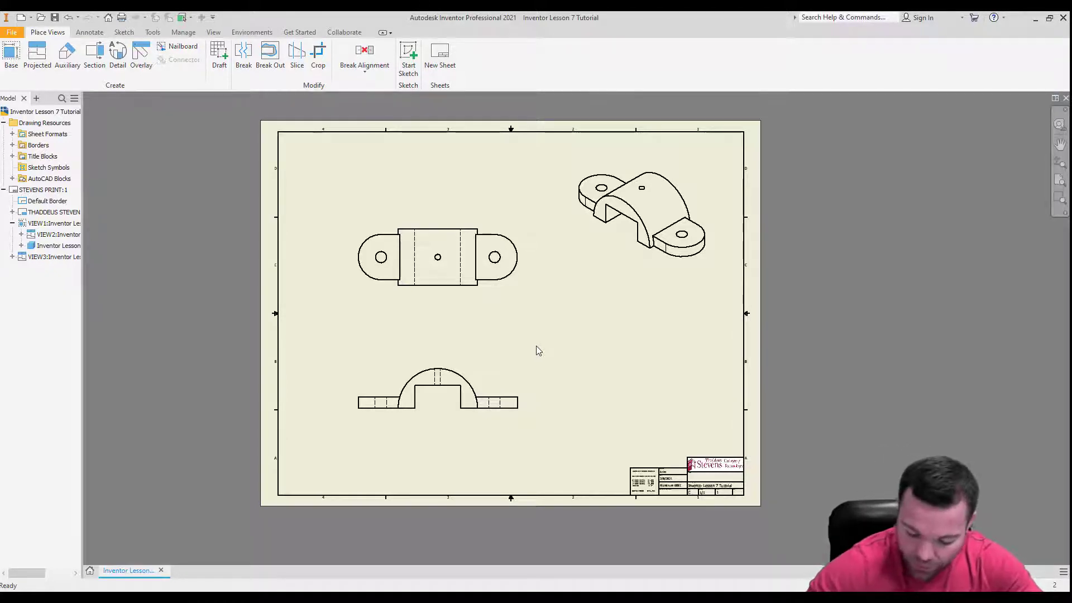
Preview the base view's sketch and feature dimensions with Retrieve Model Annotations, and cancel without retrieving any.
left_click(509, 365)
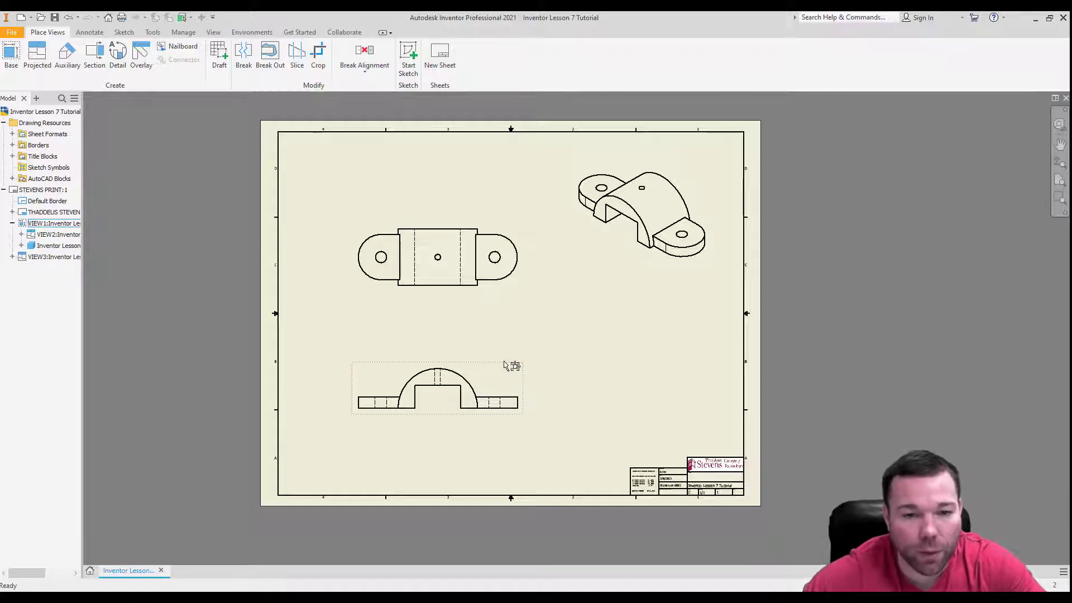
right_click(504, 363)
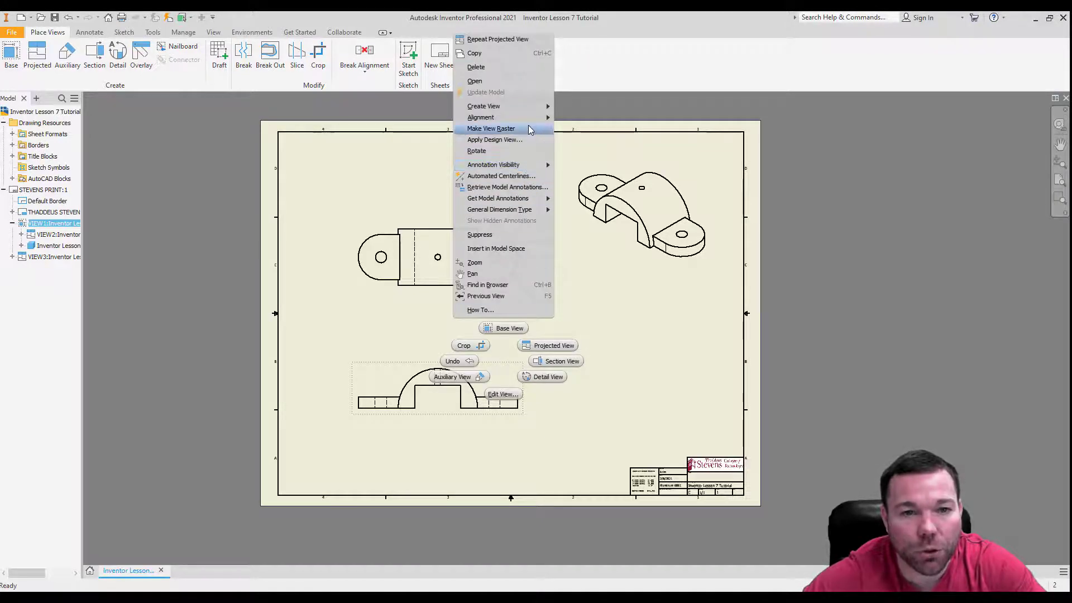
left_click(518, 188)
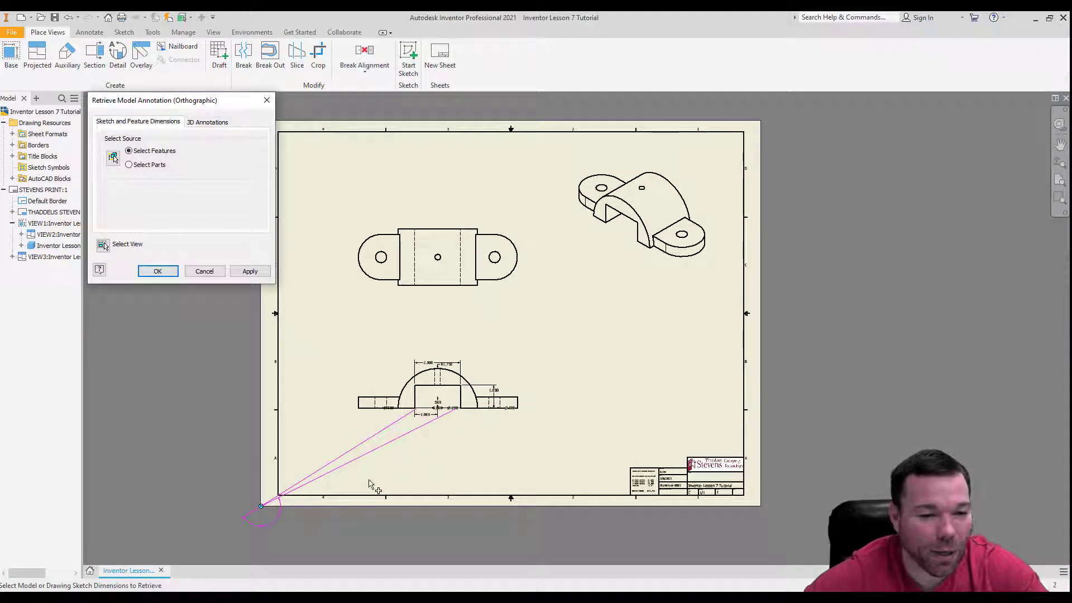
scroll(404, 419, "up", 5)
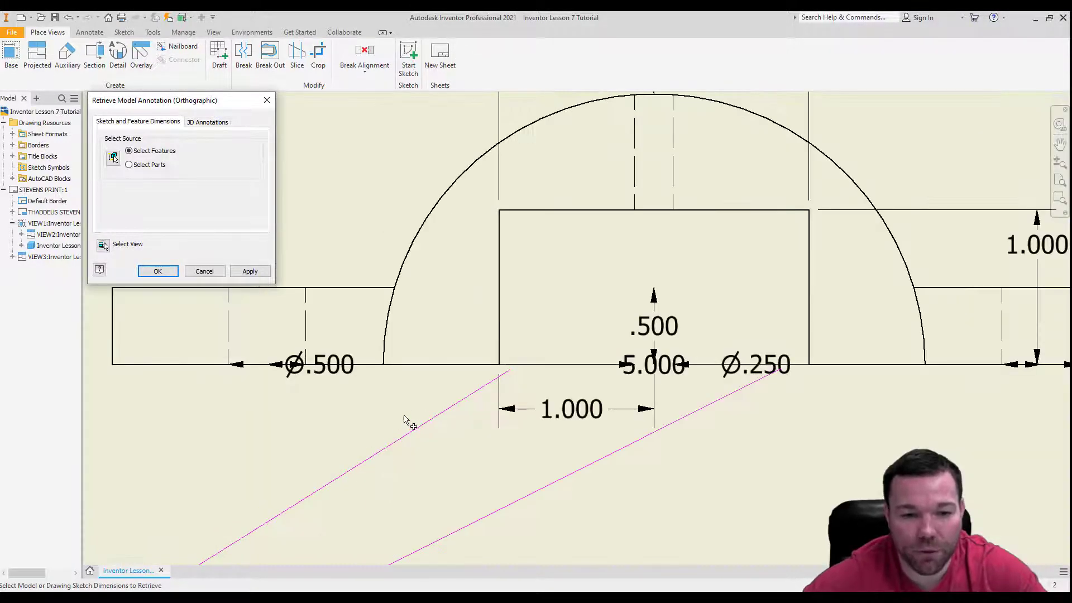
scroll(404, 419, "down", 5)
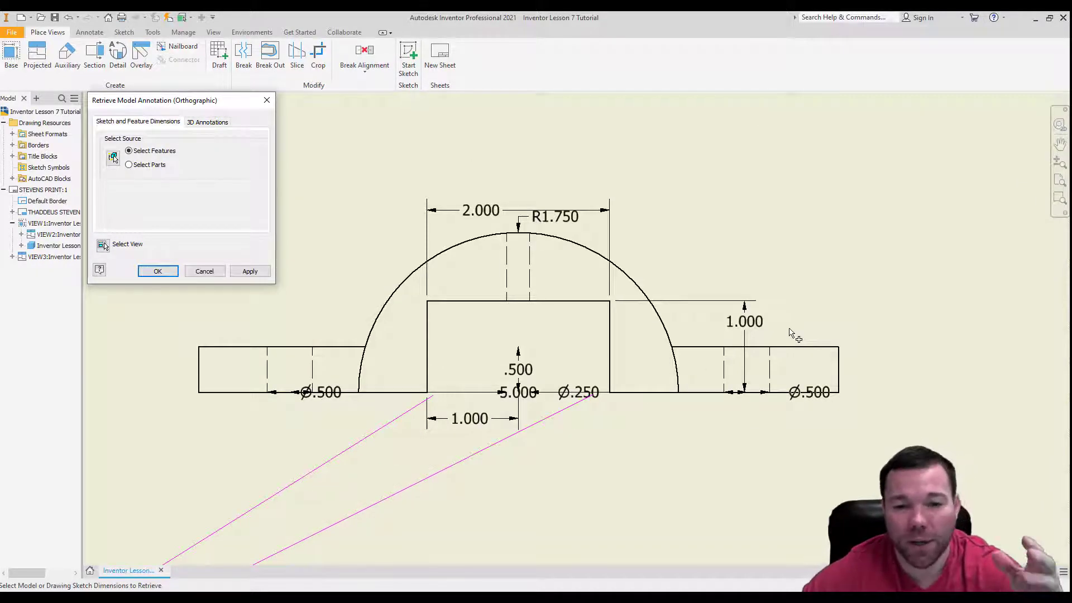
left_click(221, 274)
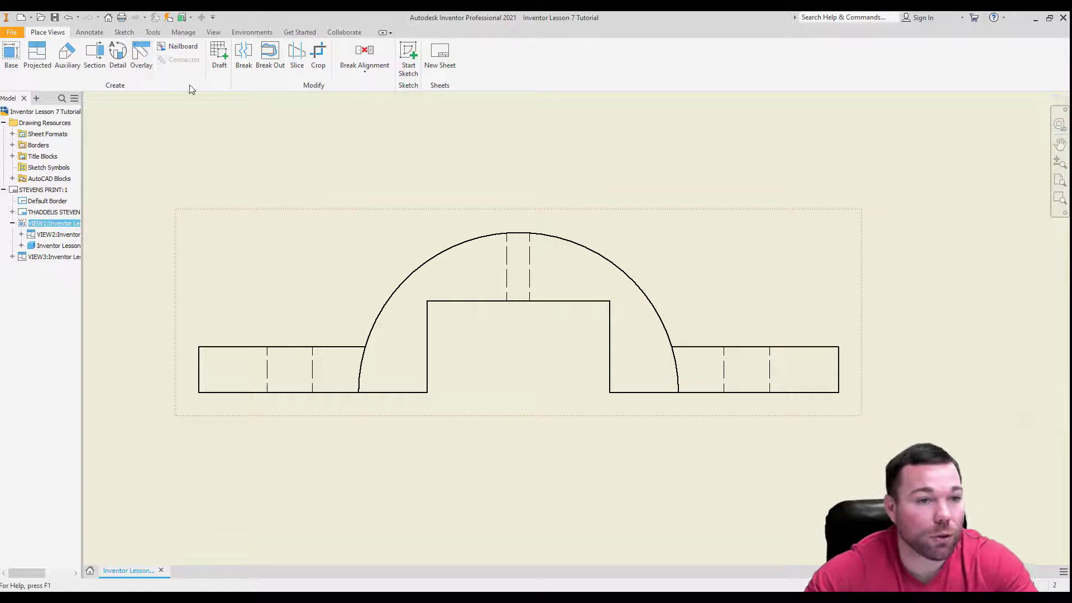
Dimension the horizontal centre distance between the two end holes in the top view, placing it above the view.
left_click(89, 32)
left_click(18, 56)
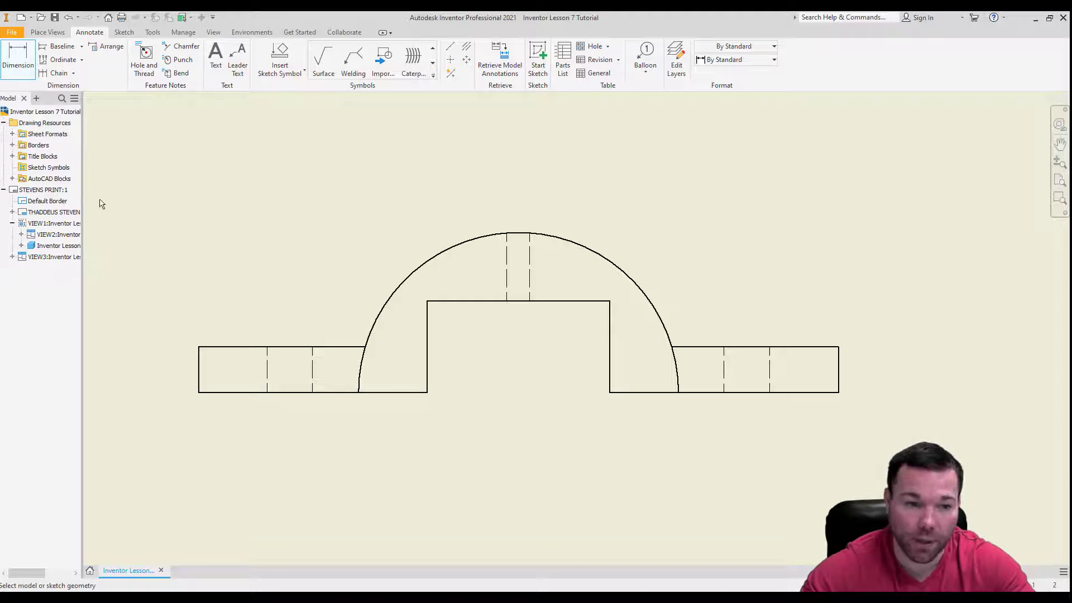
scroll(398, 304, "down", 10)
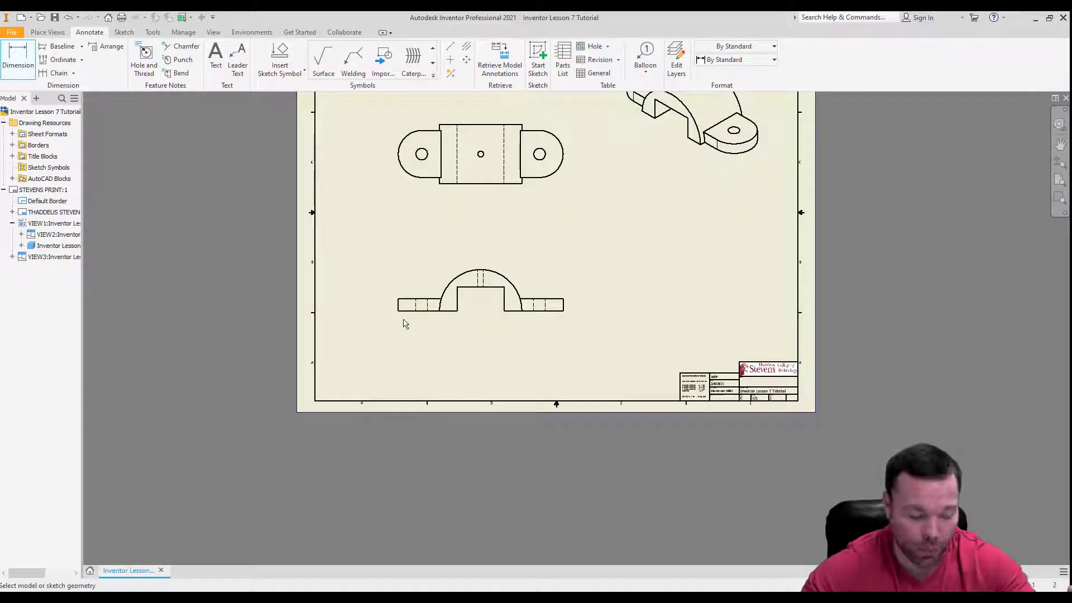
scroll(476, 189, "down", 2)
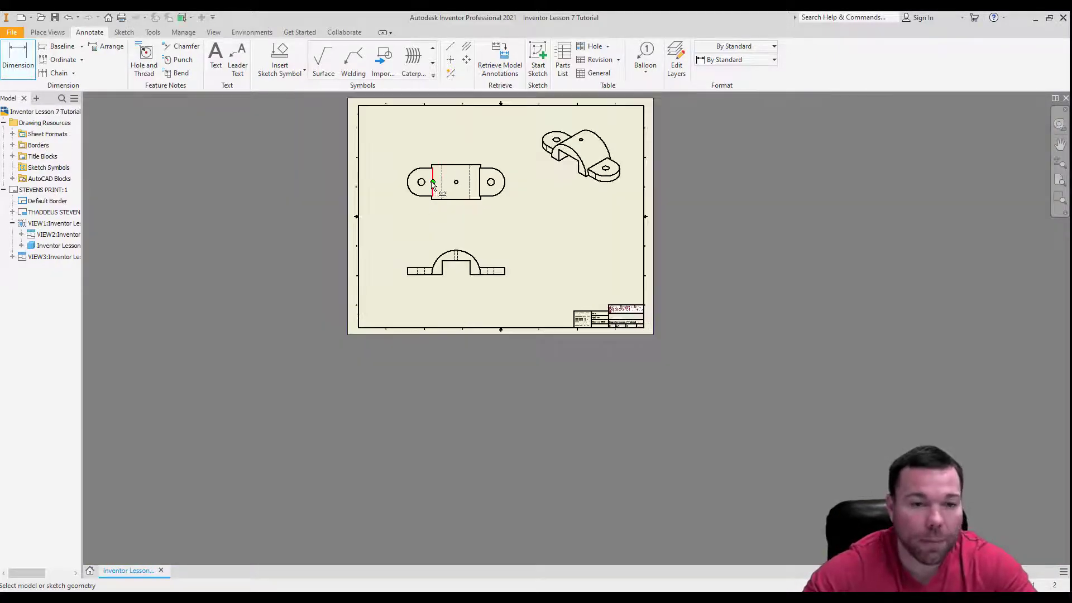
scroll(411, 210, "up", 5)
left_click(403, 210)
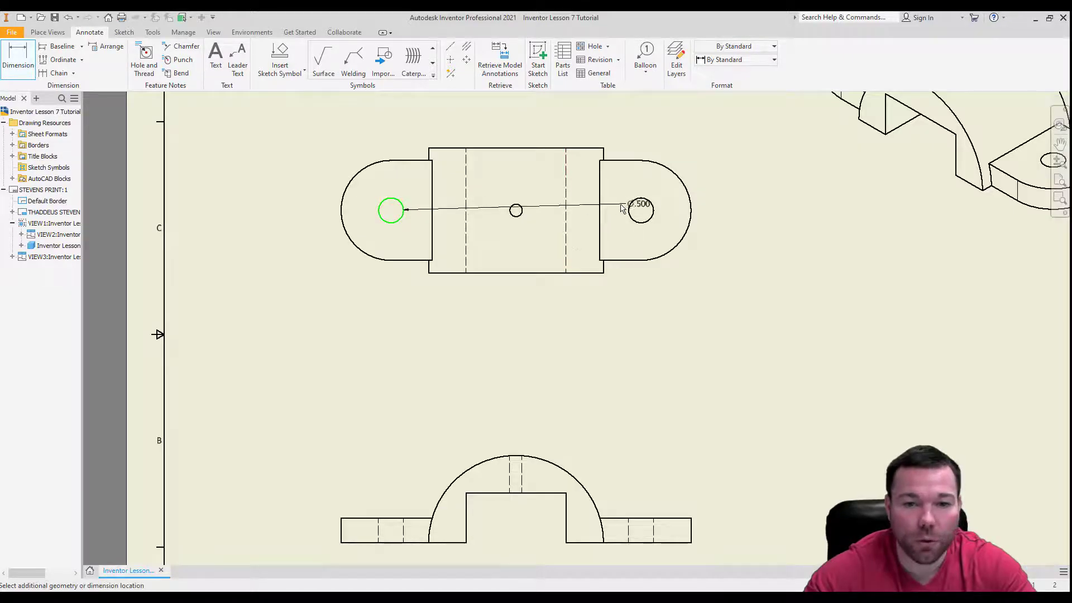
left_click(640, 211)
scroll(510, 246, "down", 4)
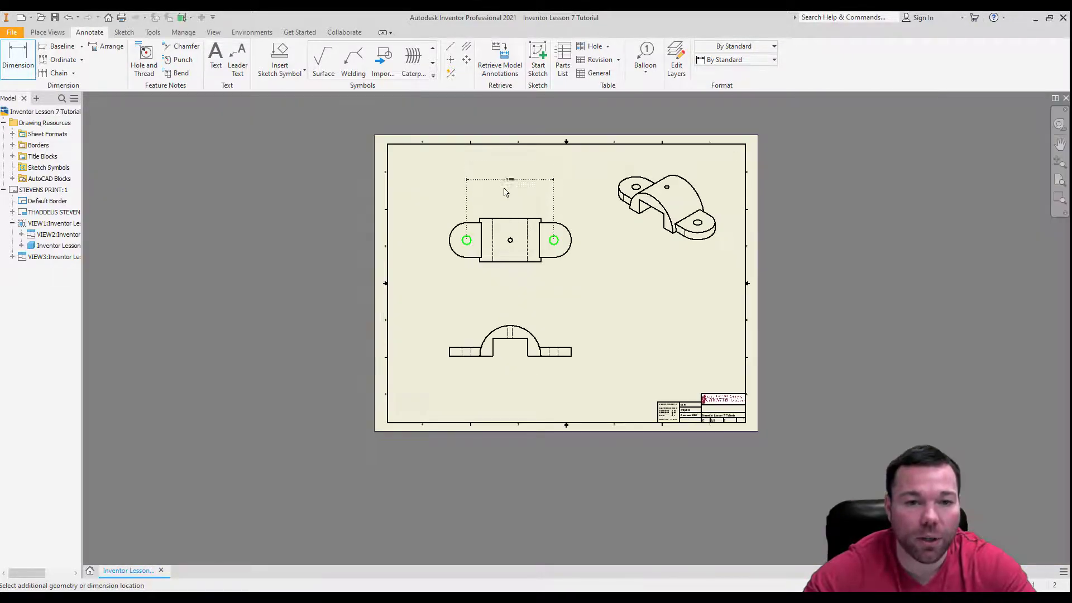
scroll(509, 202, "up", 4)
left_click(509, 203)
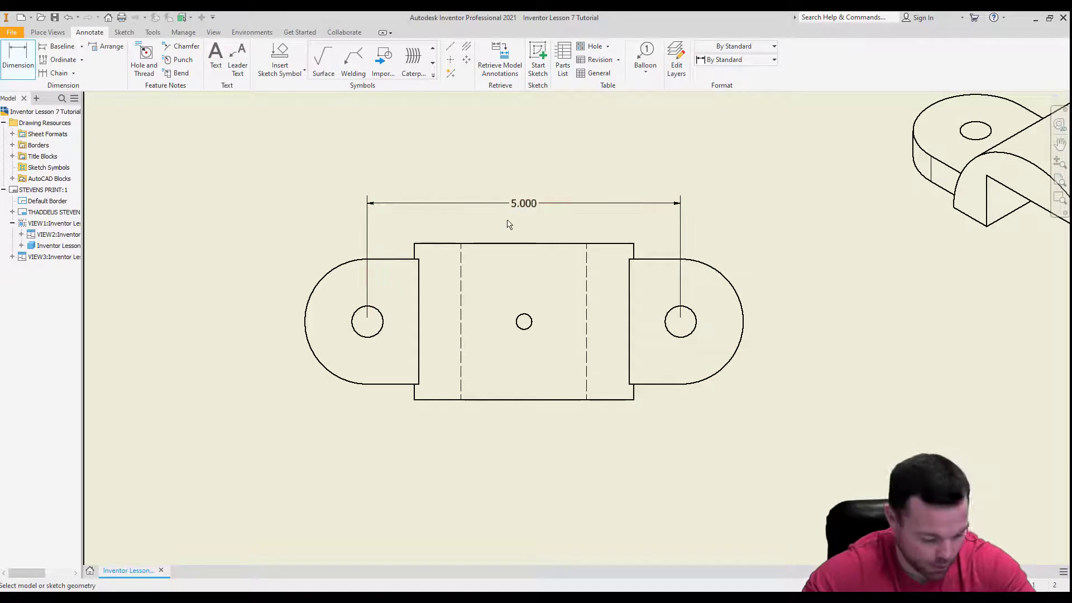
Dimension the distance from the left end hole to the small centre hole, then add a radius dimension to the centre hole.
left_click(384, 311)
left_click(527, 318)
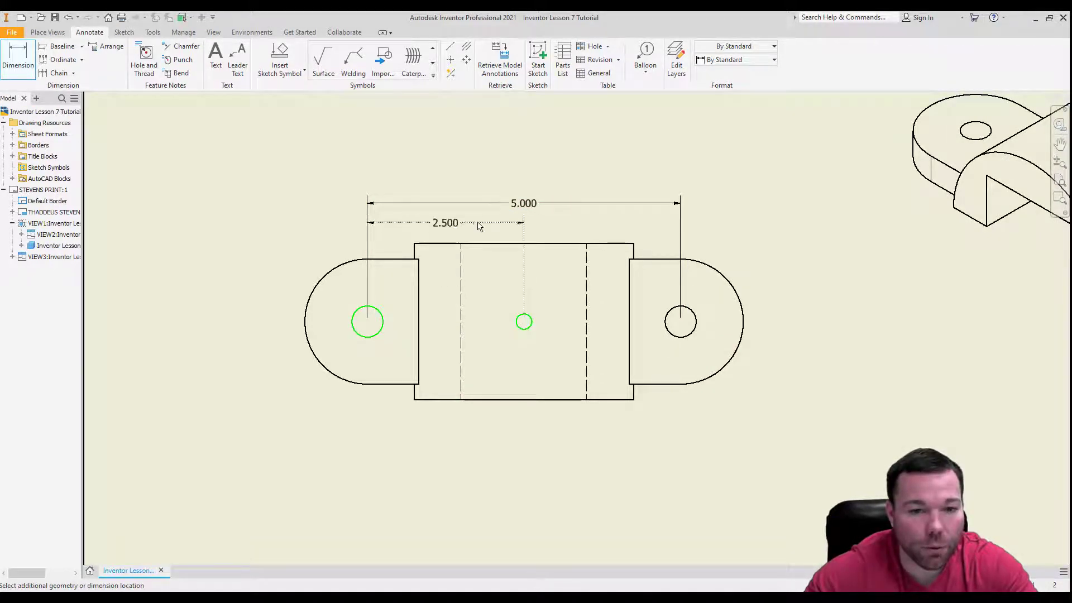
left_click(480, 225)
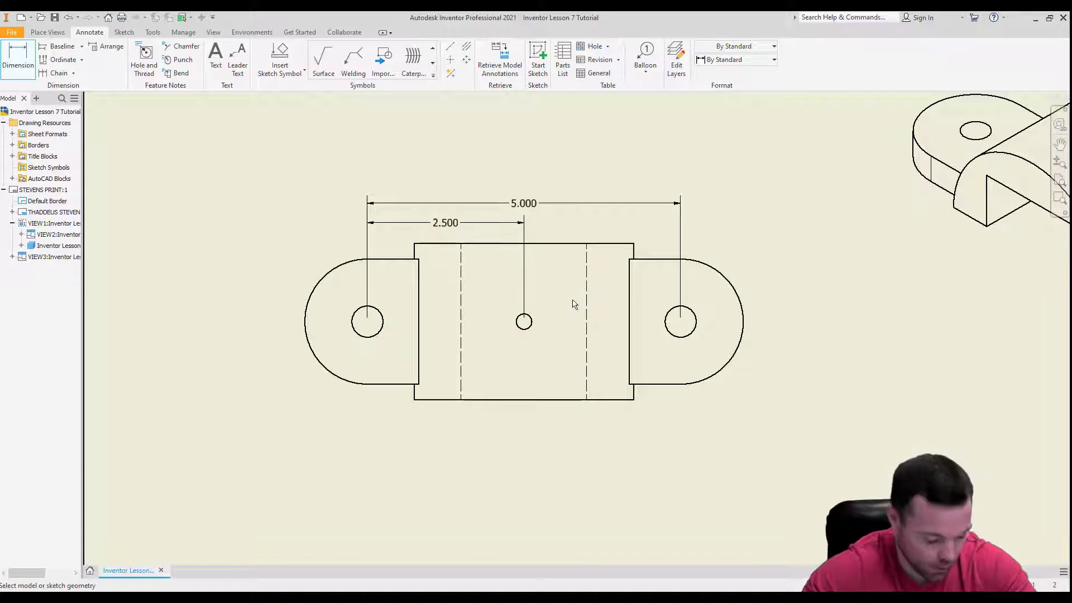
left_click(531, 322)
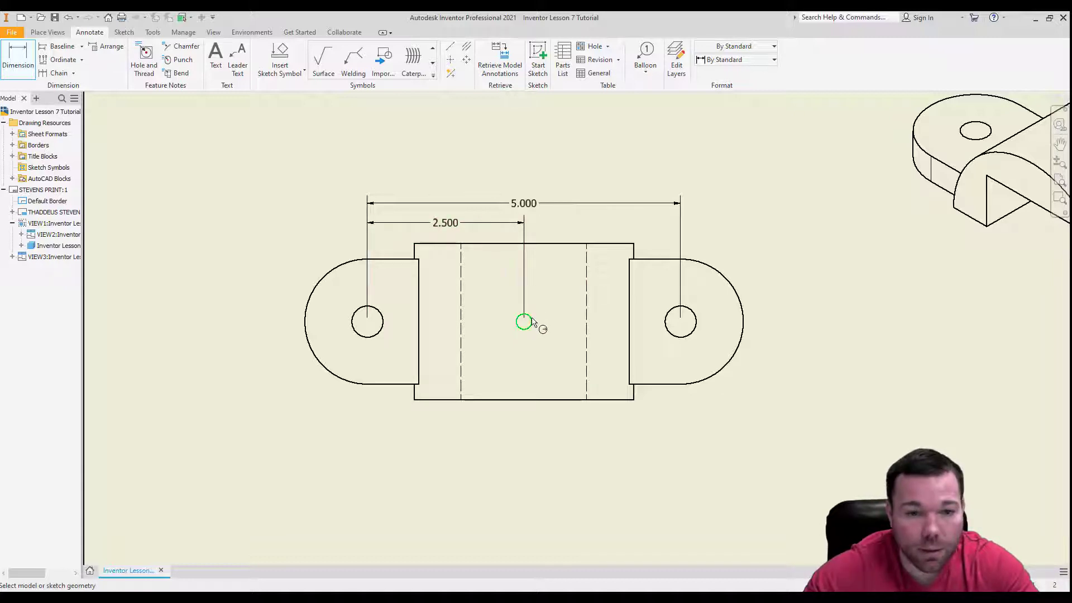
left_click(569, 229)
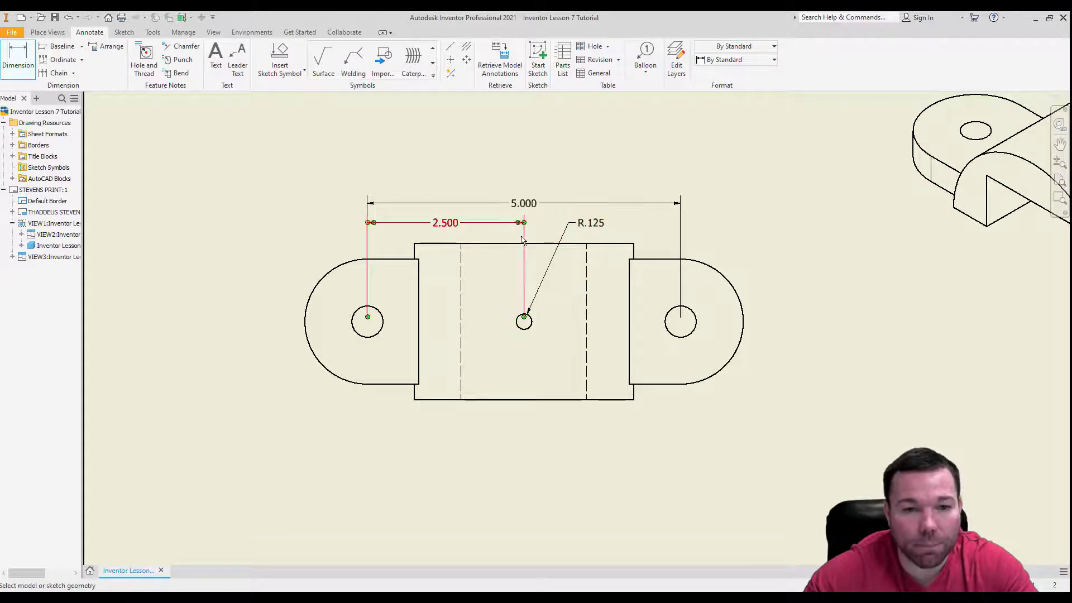
key("Escape")
Pull the end-hole spacing dimension far above the top view and the left-to-centre hole dimension below it, with its text outside the lines.
left_click_drag(524, 203, 543, 84)
left_click_drag(434, 225, 606, 513)
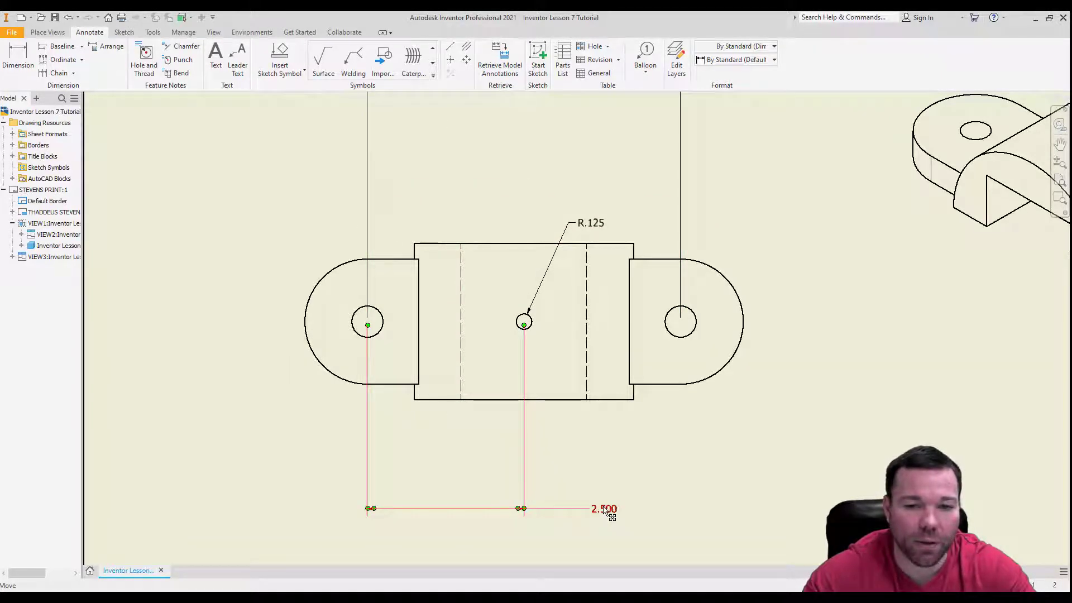
left_click(602, 506)
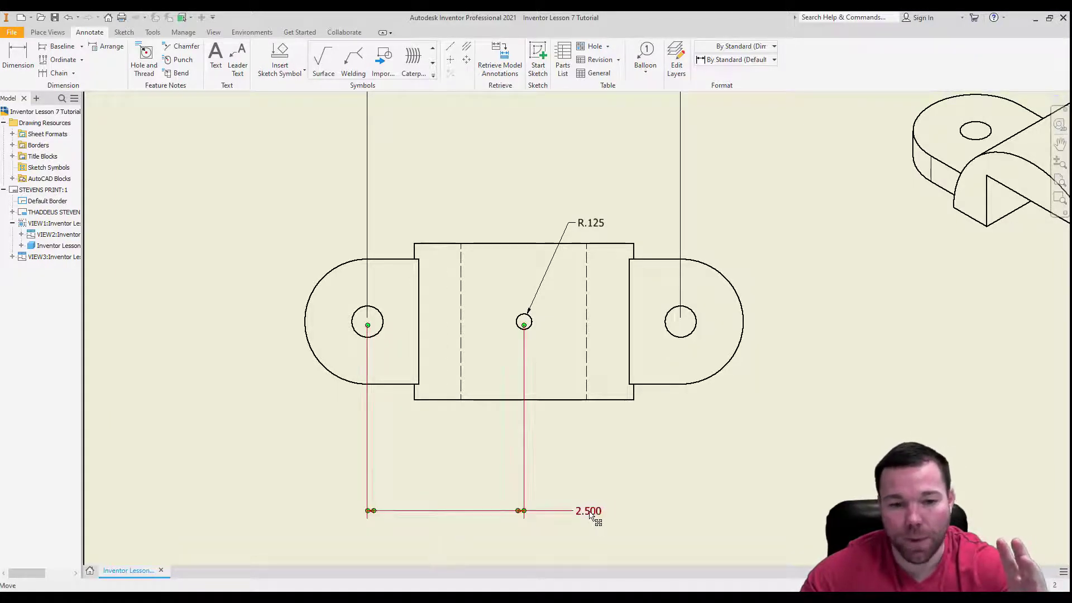
scroll(595, 413, "down", 7)
scroll(593, 385, "up", 6)
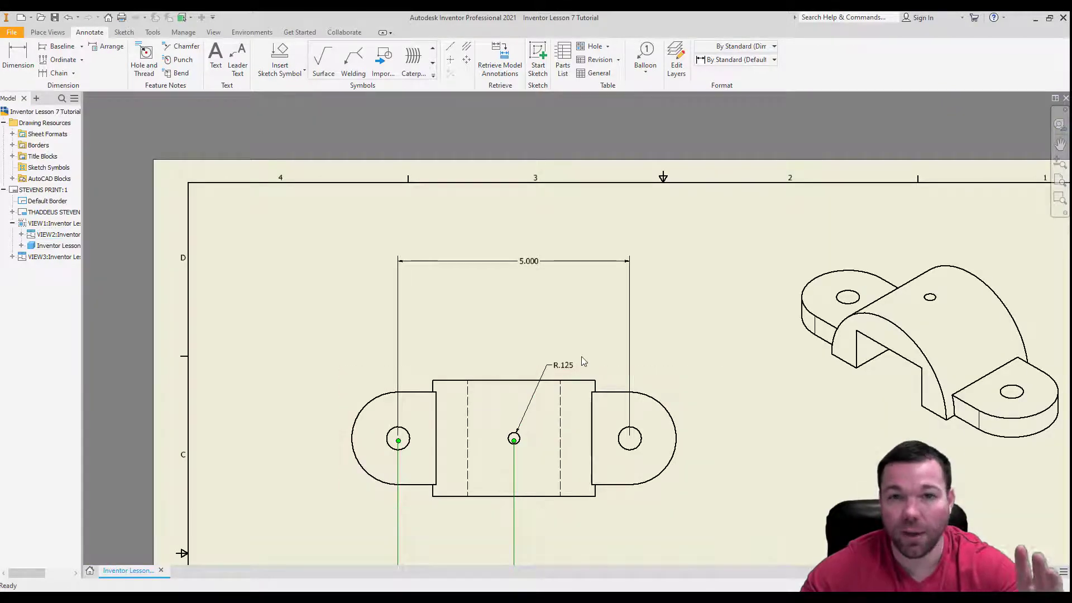
scroll(577, 356, "down", 3)
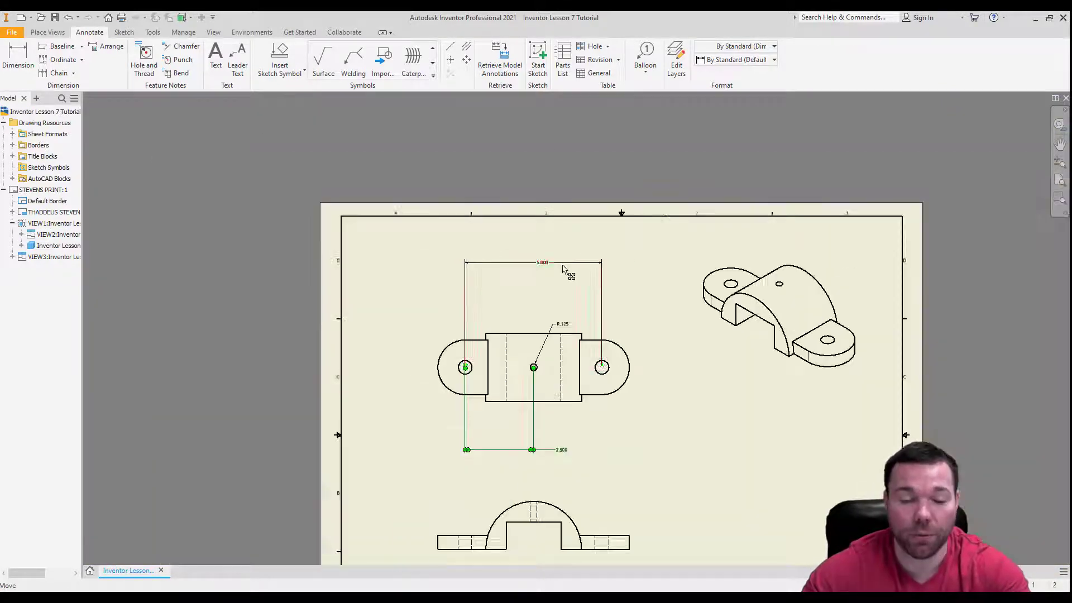
left_click(547, 374)
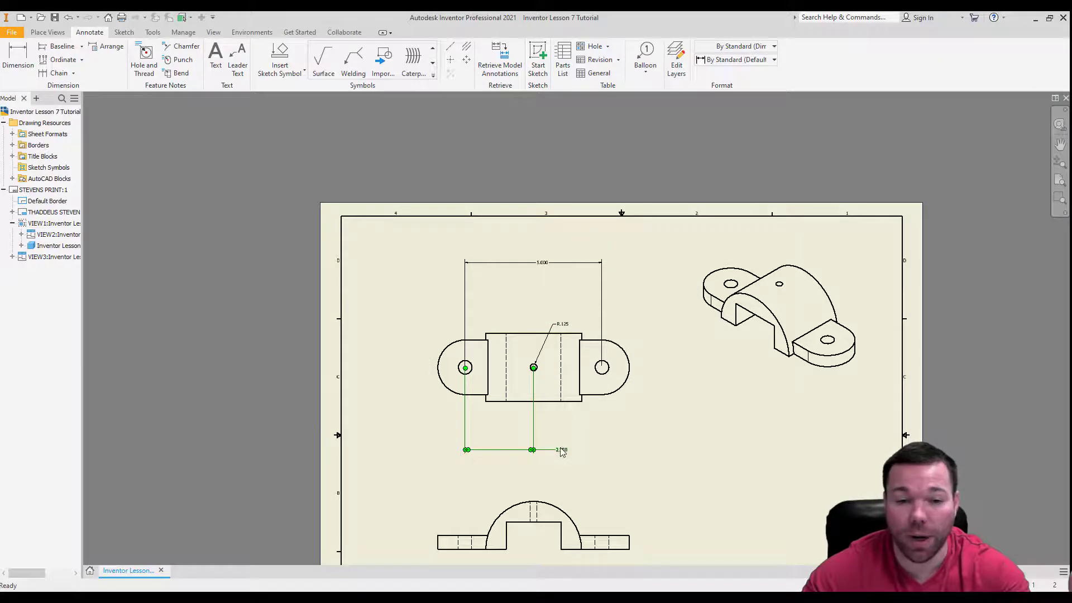
Place the left-to-centre hole dimension just above the top view, and stack the end-hole spacing dimension a short gap above it.
left_click_drag(565, 452, 501, 330)
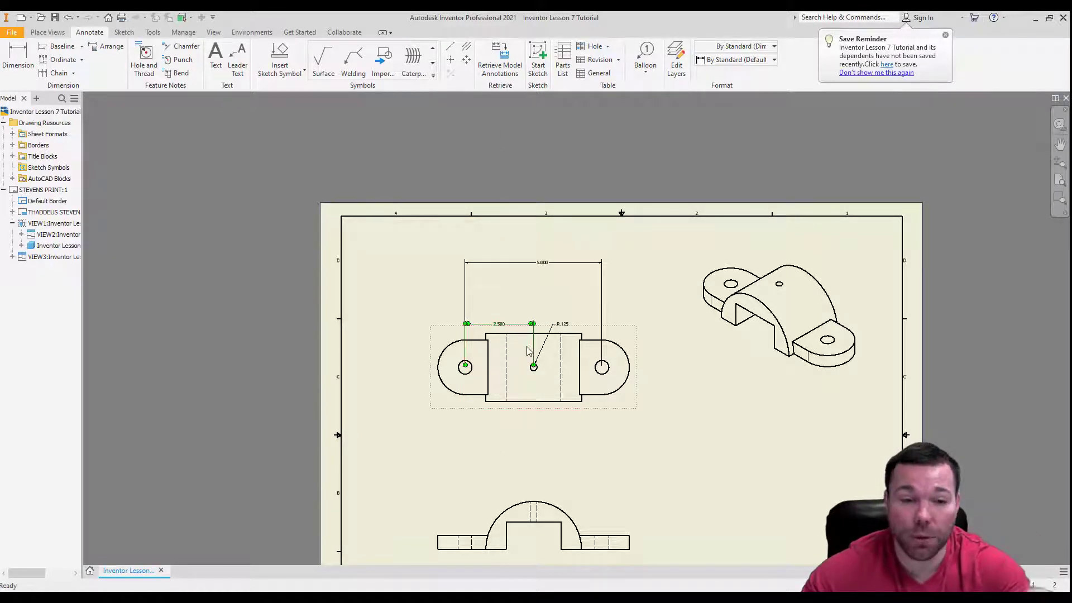
scroll(524, 344, "up", 3)
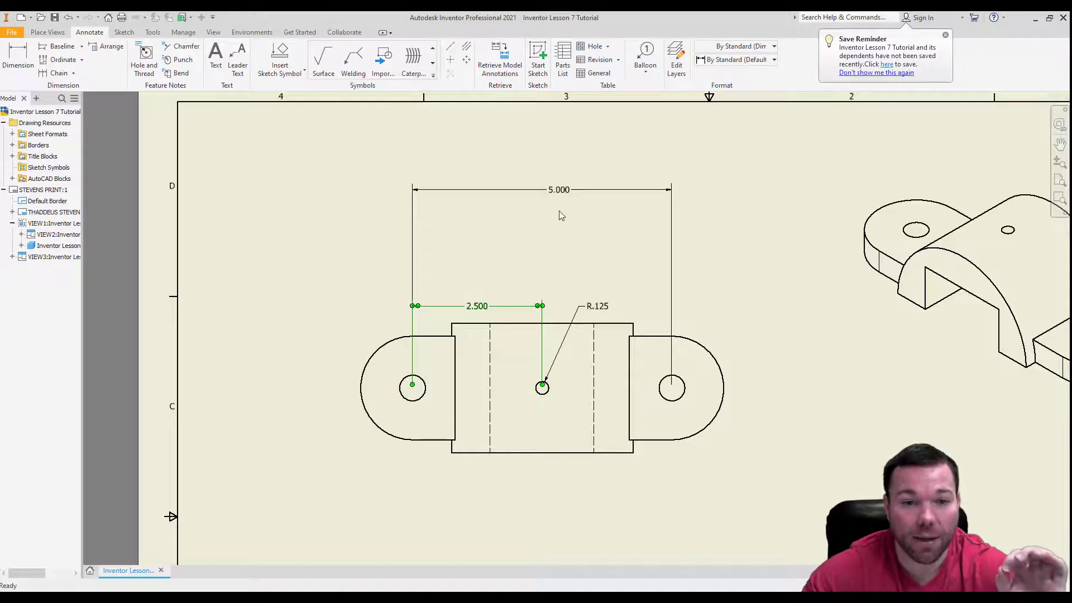
left_click_drag(560, 194, 552, 286)
scroll(532, 306, "up", 3)
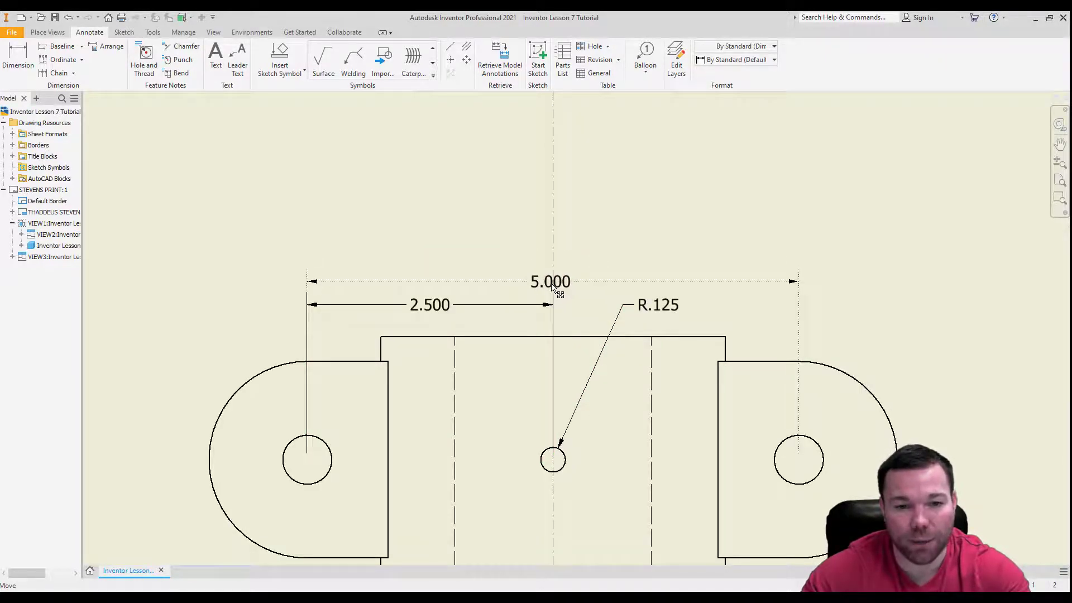
scroll(555, 232, "down", 4)
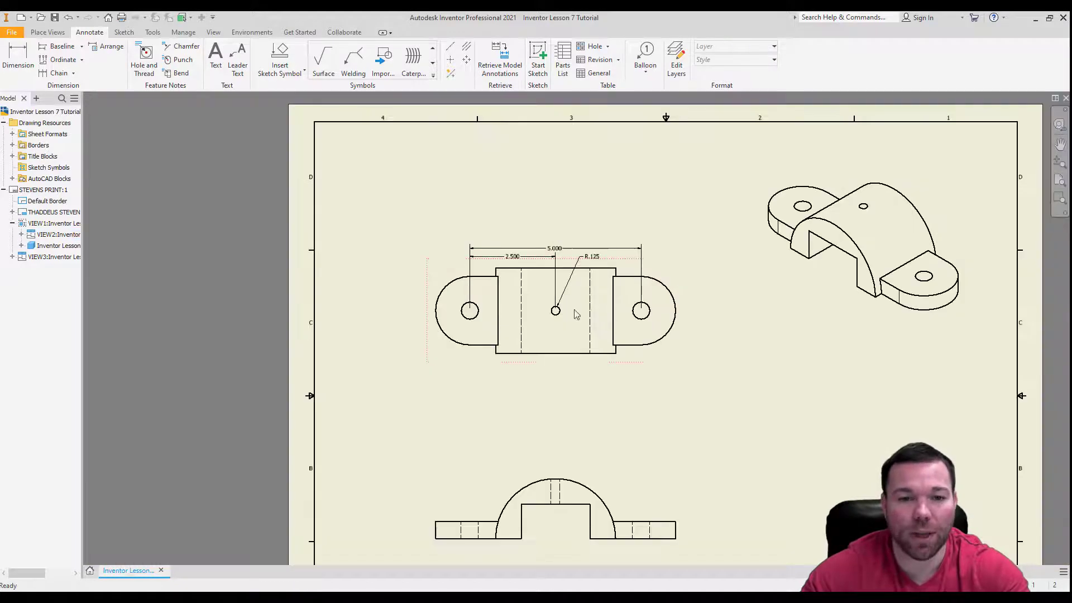
scroll(555, 268, "up", 4)
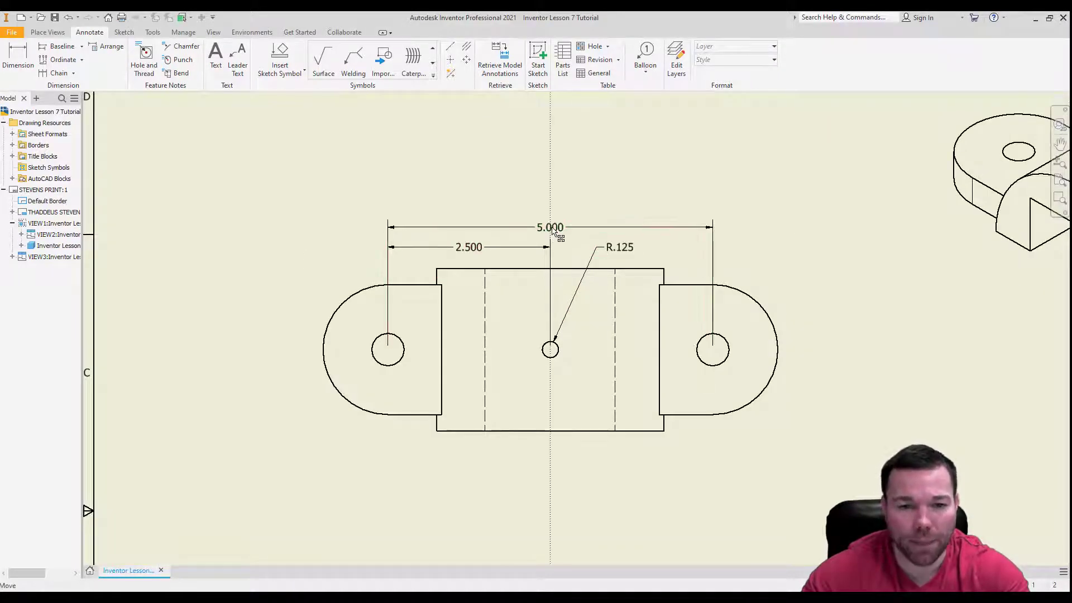
left_click_drag(555, 233, 557, 221)
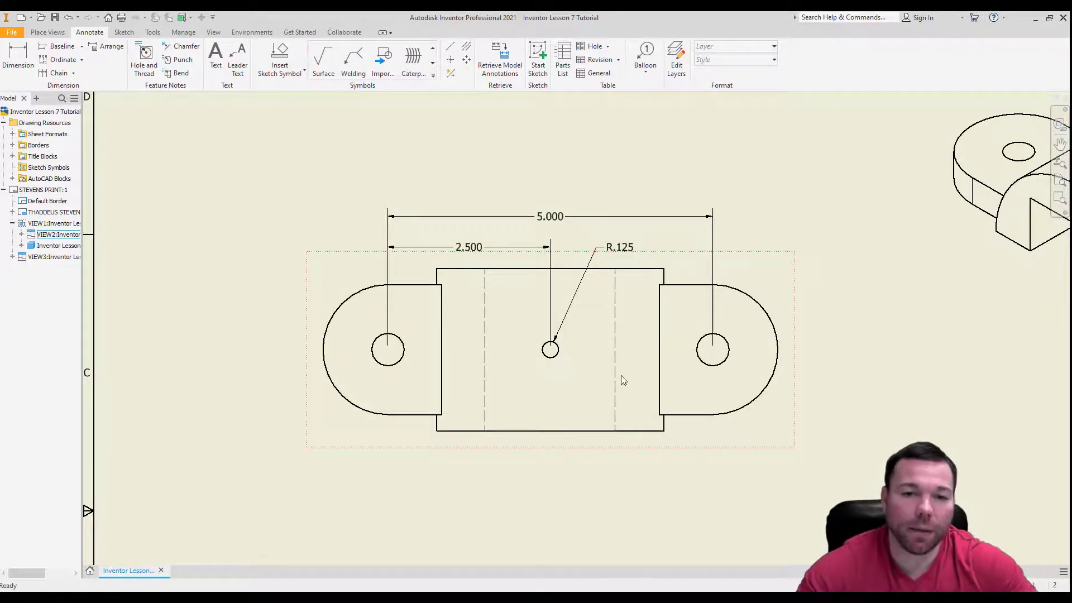
Add a radius dimension to the rounded right end of the top view, placing it outside to the upper right.
scroll(620, 378, "down", 2)
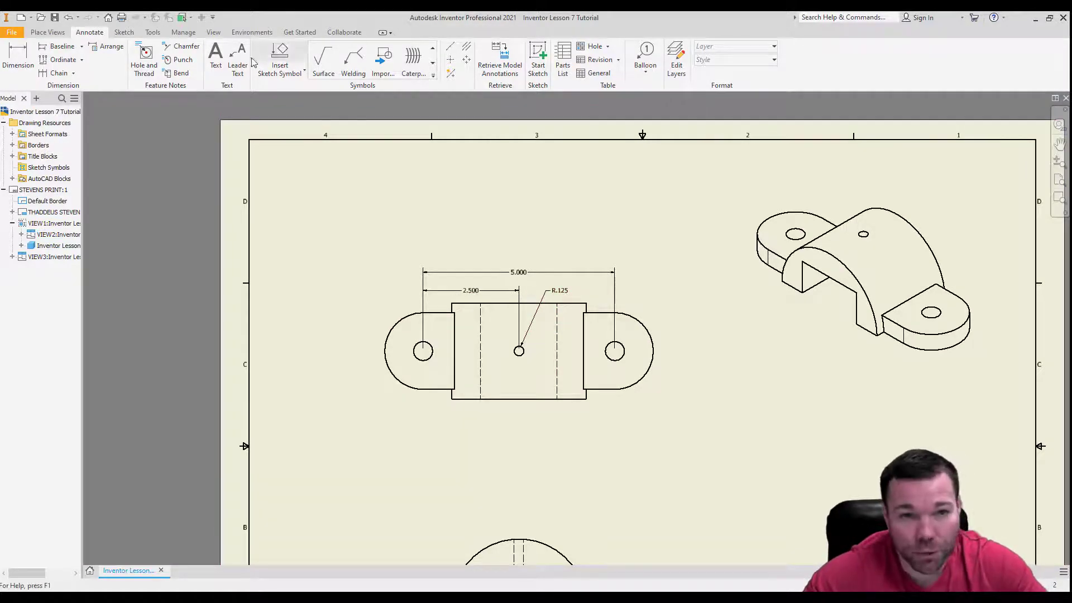
left_click(18, 58)
scroll(642, 315, "up", 5)
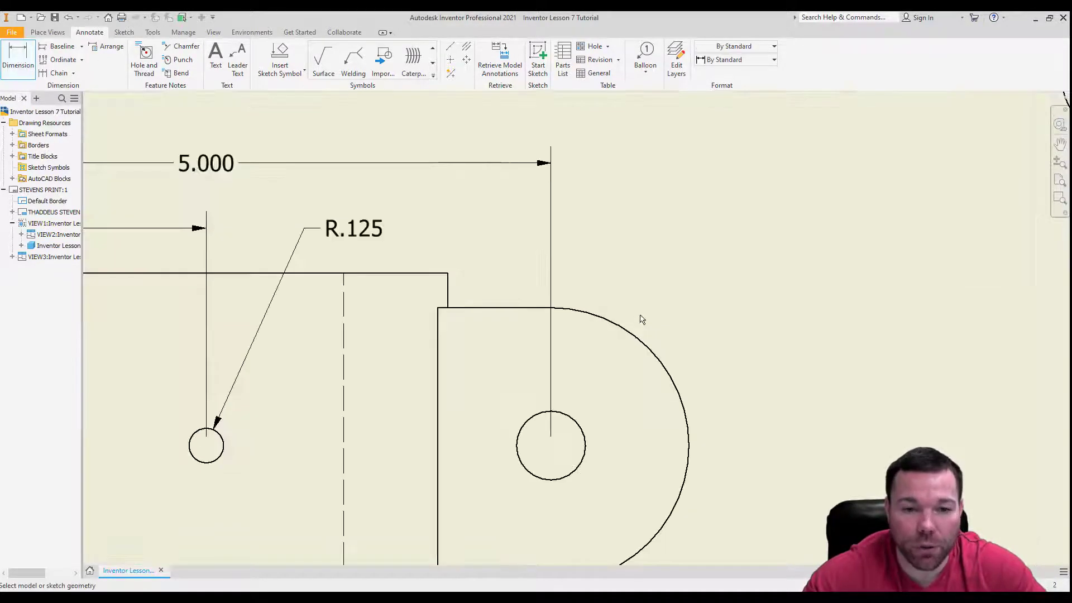
left_click(636, 337)
scroll(613, 324, "down", 4)
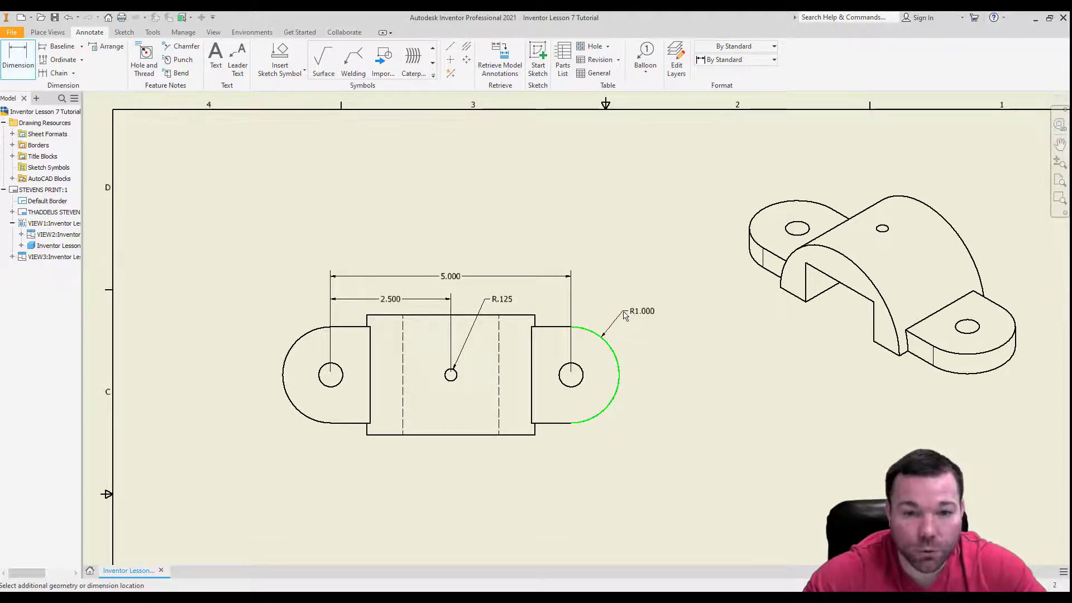
left_click(624, 316)
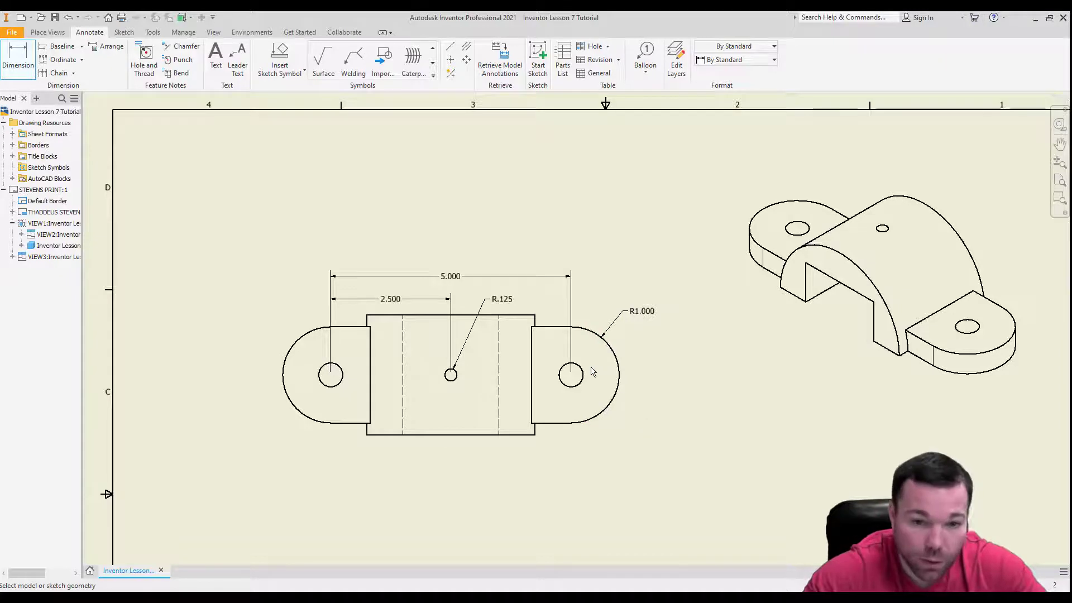
Add a diameter dimension to the right end hole, placed below right of the view, and append 2X to its text.
left_click(582, 383)
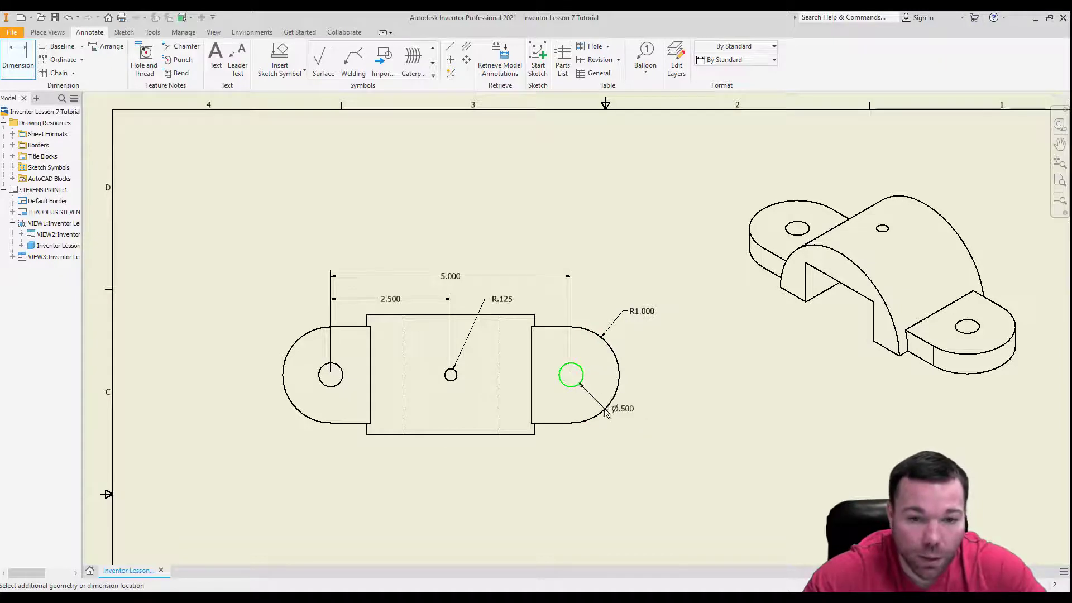
left_click(621, 435)
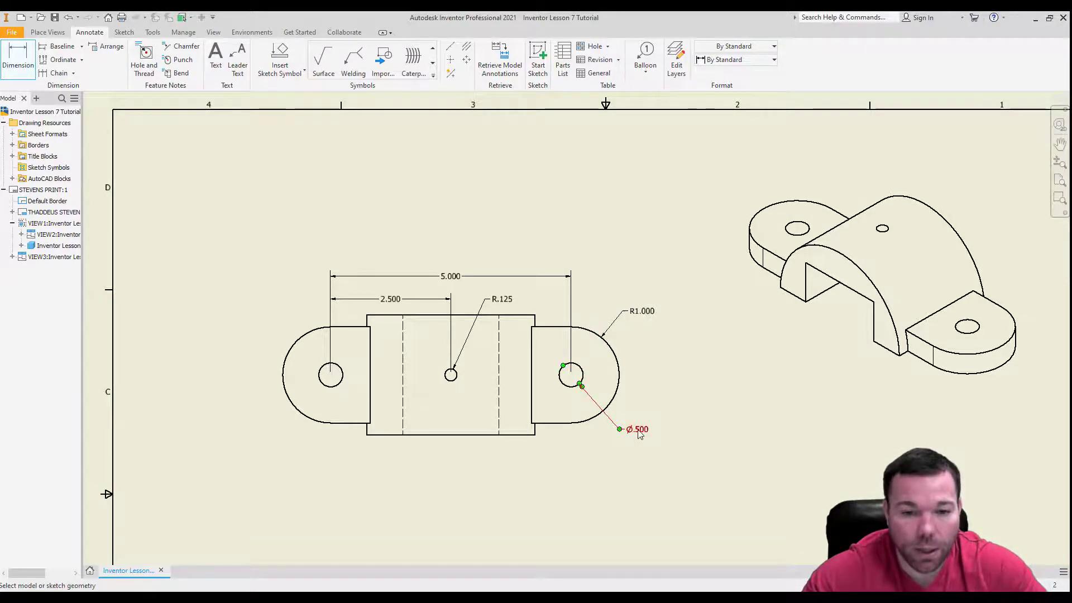
double_click(639, 431)
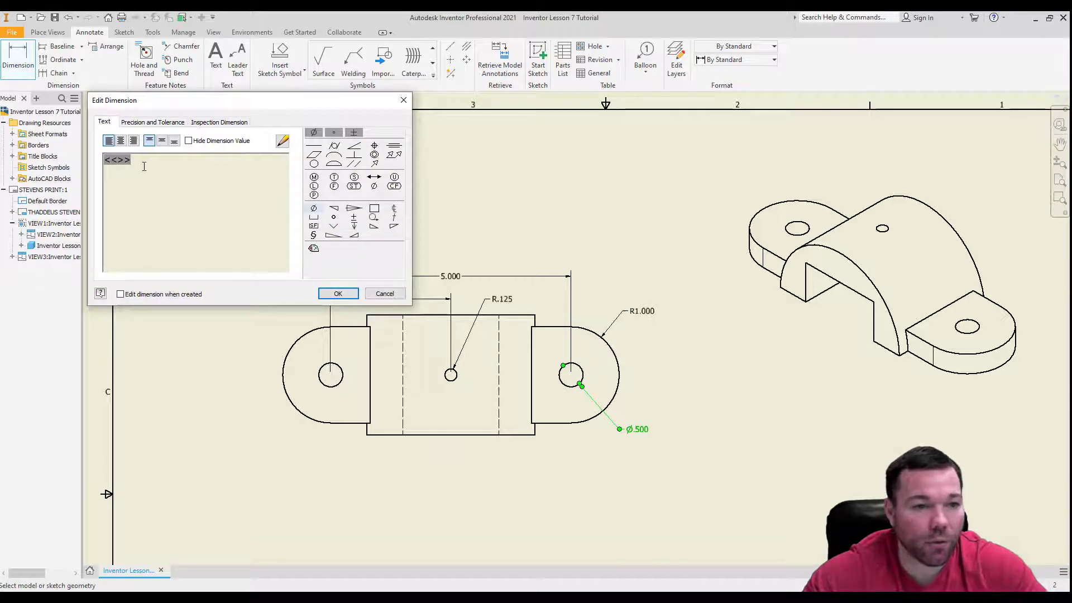
type("2X")
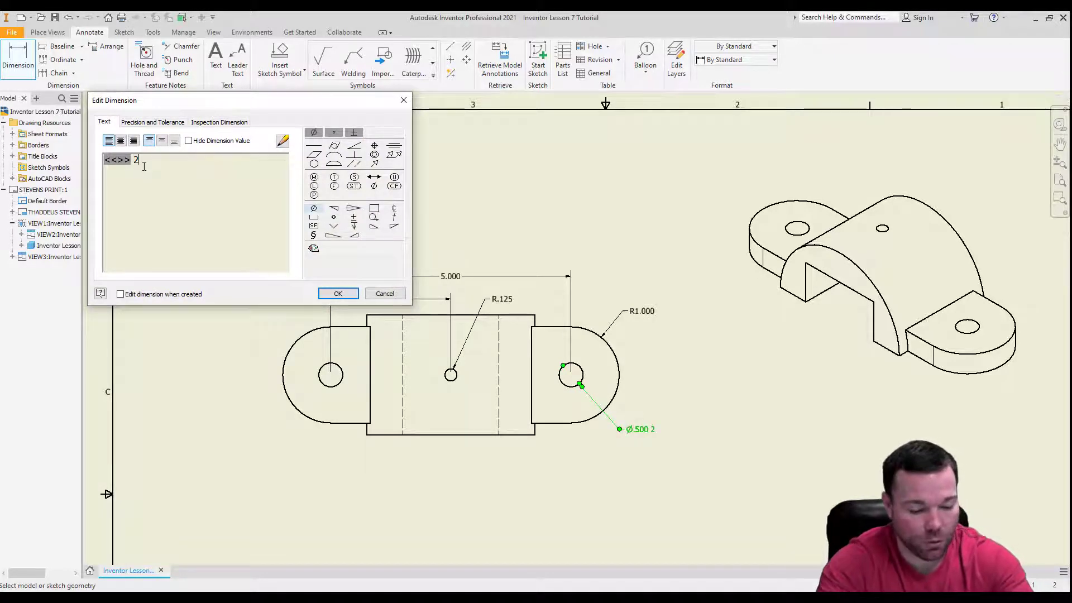
left_click(333, 293)
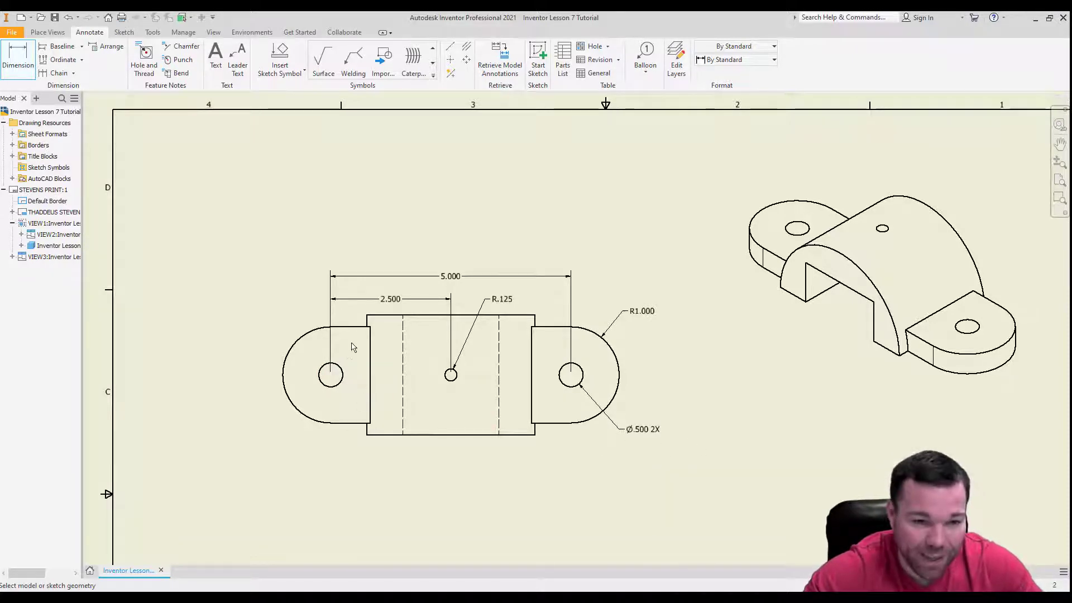
Dimension the central block's full height between its upper and lower edges, placing it left of the top view.
left_click(391, 316)
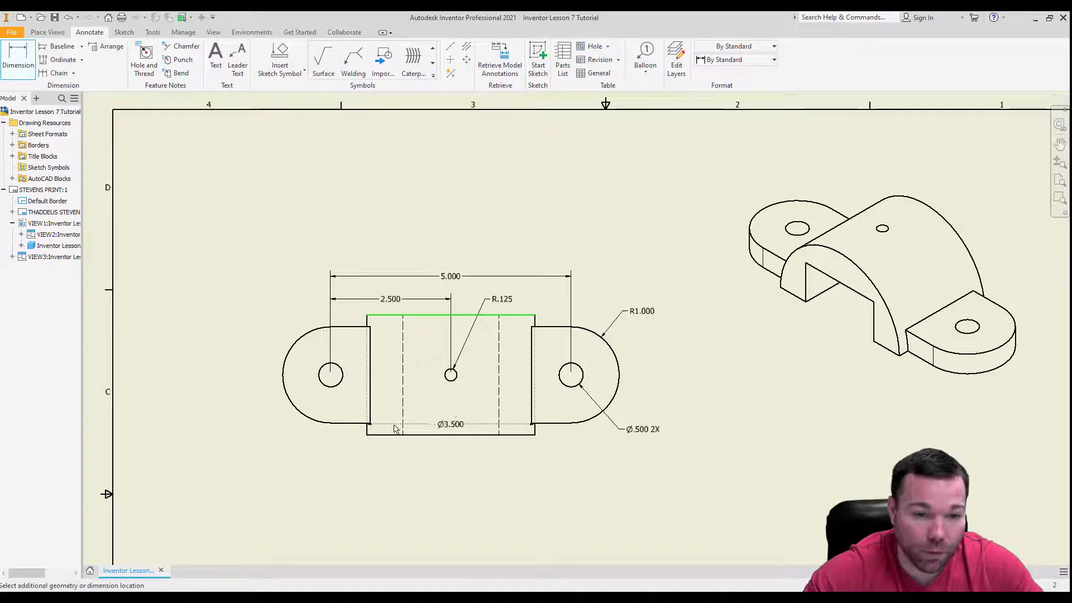
left_click(395, 434)
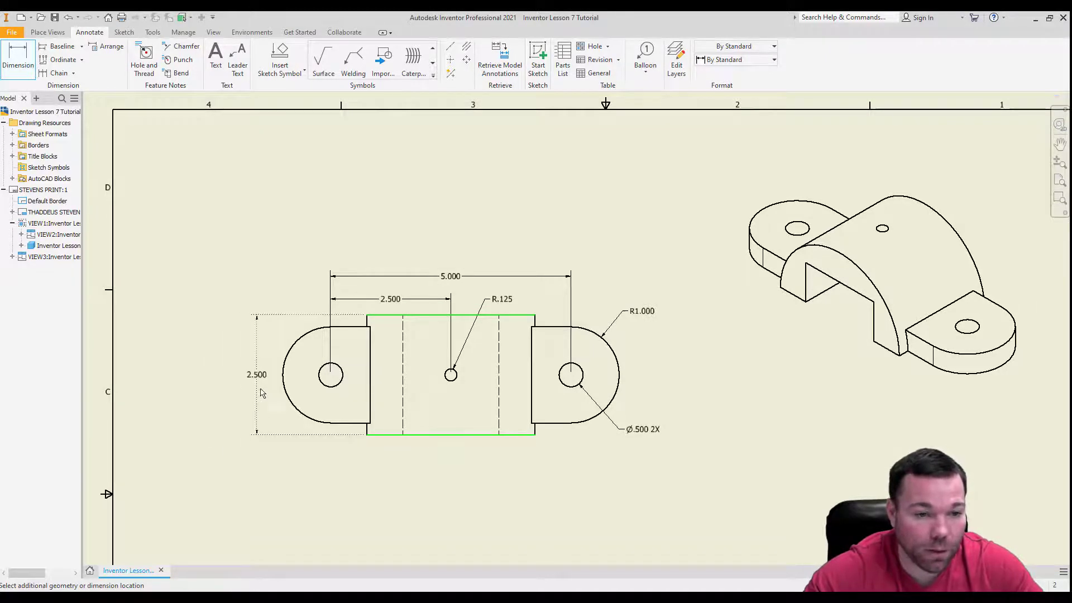
left_click(259, 390)
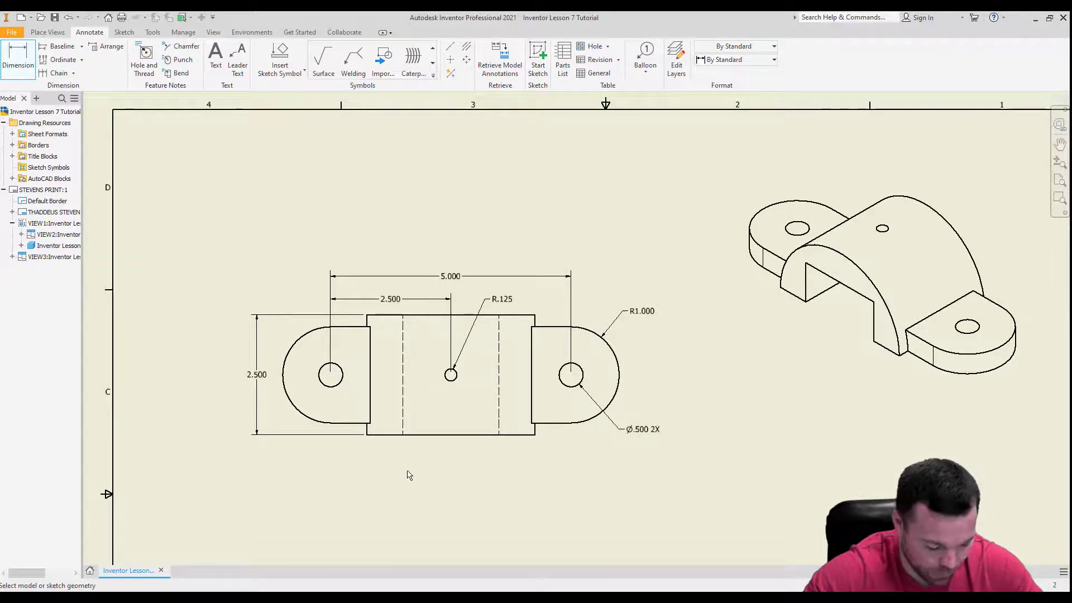
scroll(423, 324, "down", 3)
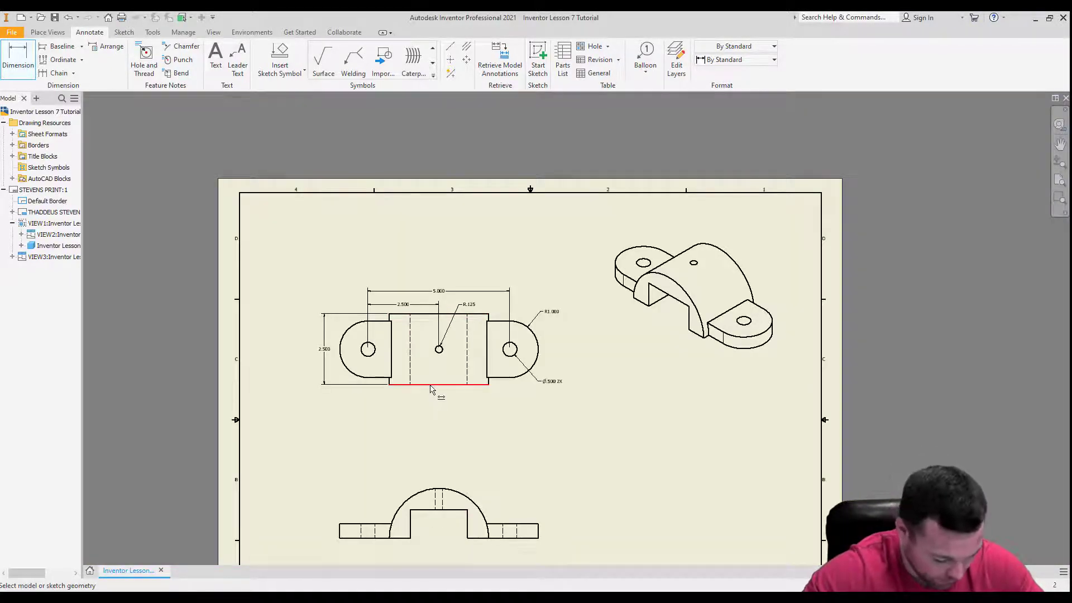
scroll(431, 387, "down", 2)
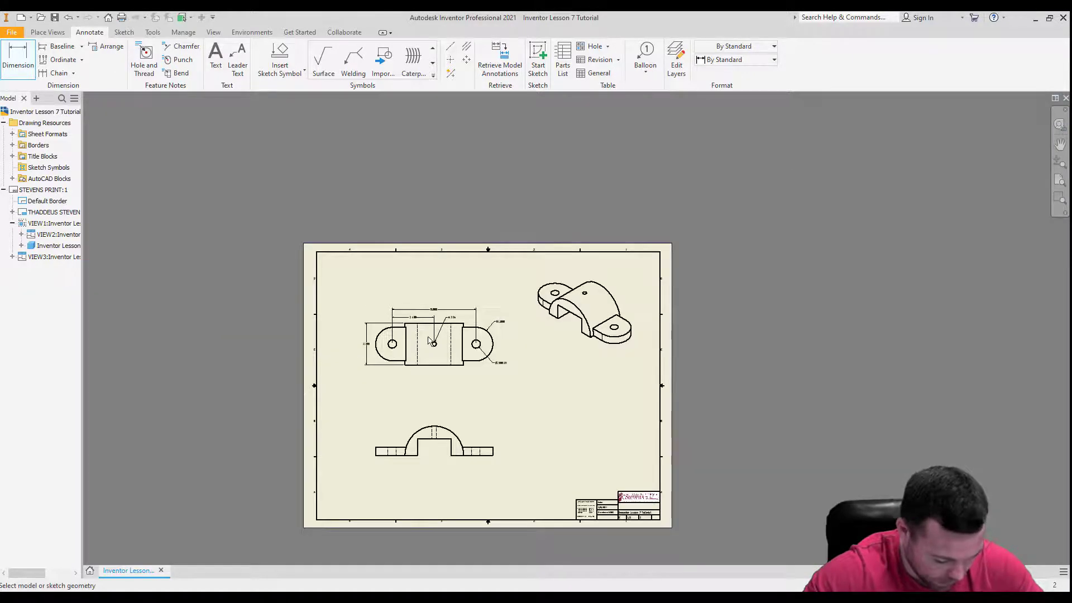
Start saving the drawing and browse to Documents > Stevens Curriculum > 4th Semester > CAD-CAM III > Inventor Tutorials as the destination folder.
scroll(418, 468, "up", 6)
scroll(371, 441, "down", 4)
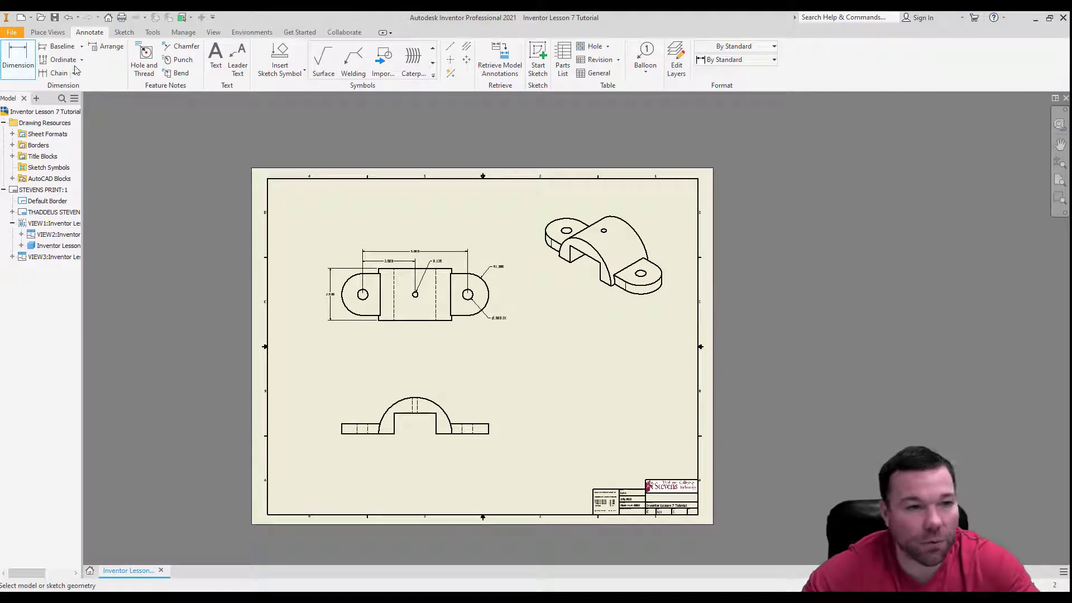
left_click(56, 20)
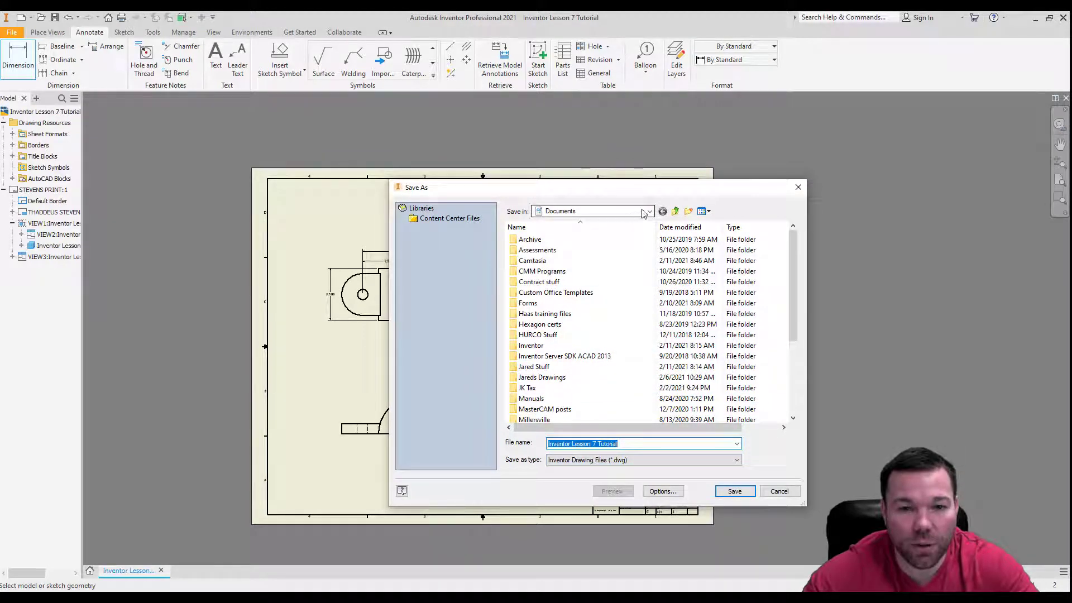
scroll(572, 366, "down", 2)
scroll(572, 366, "down", 1)
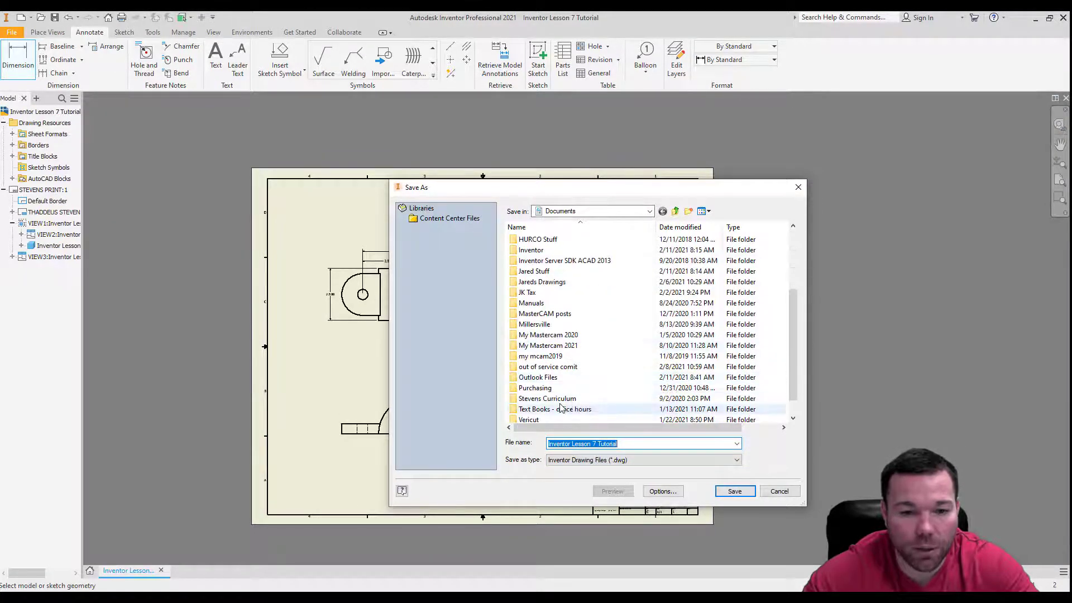
double_click(573, 409)
left_click(550, 270)
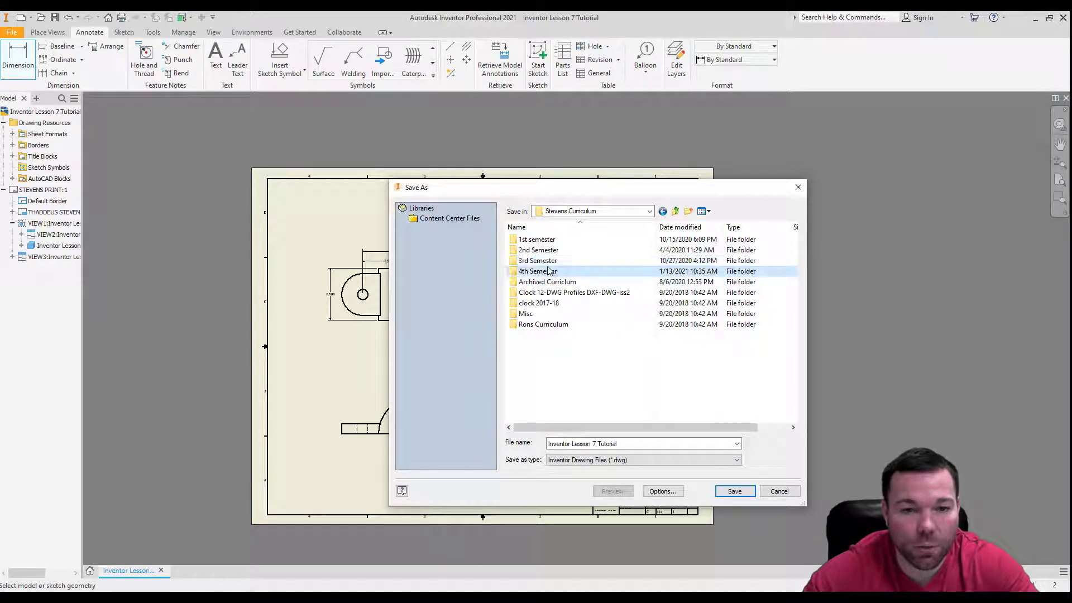
left_click(551, 271)
double_click(551, 271)
left_click(514, 273)
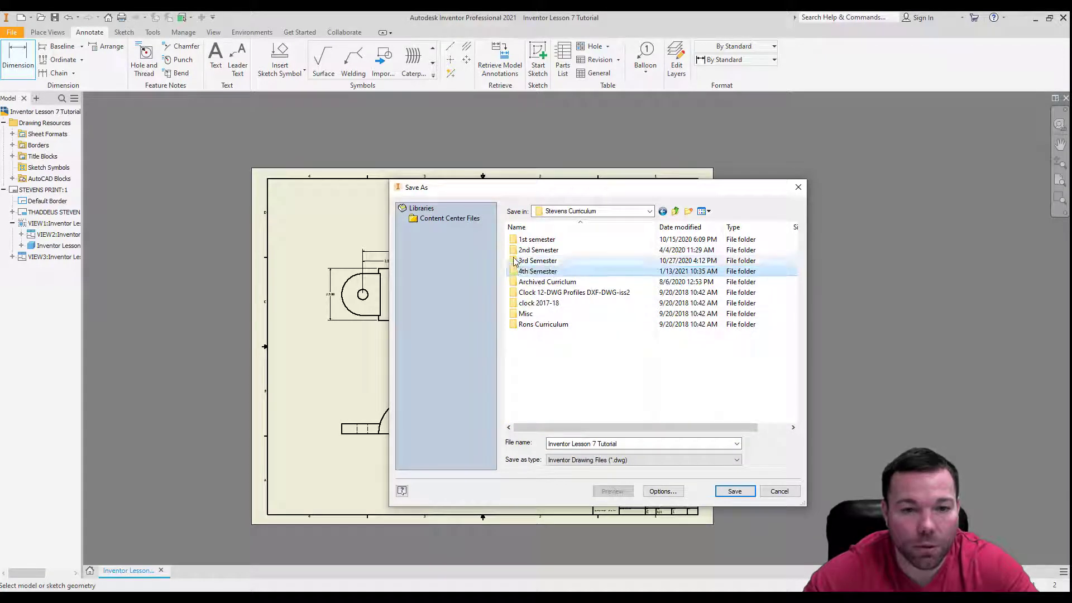
double_click(514, 273)
double_click(514, 272)
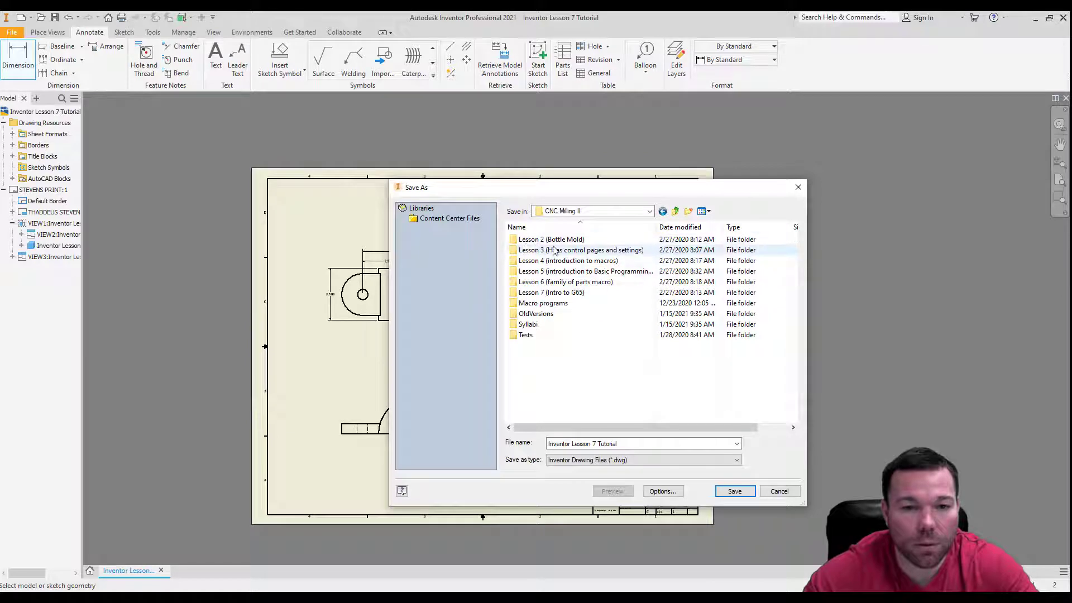
left_click(675, 211)
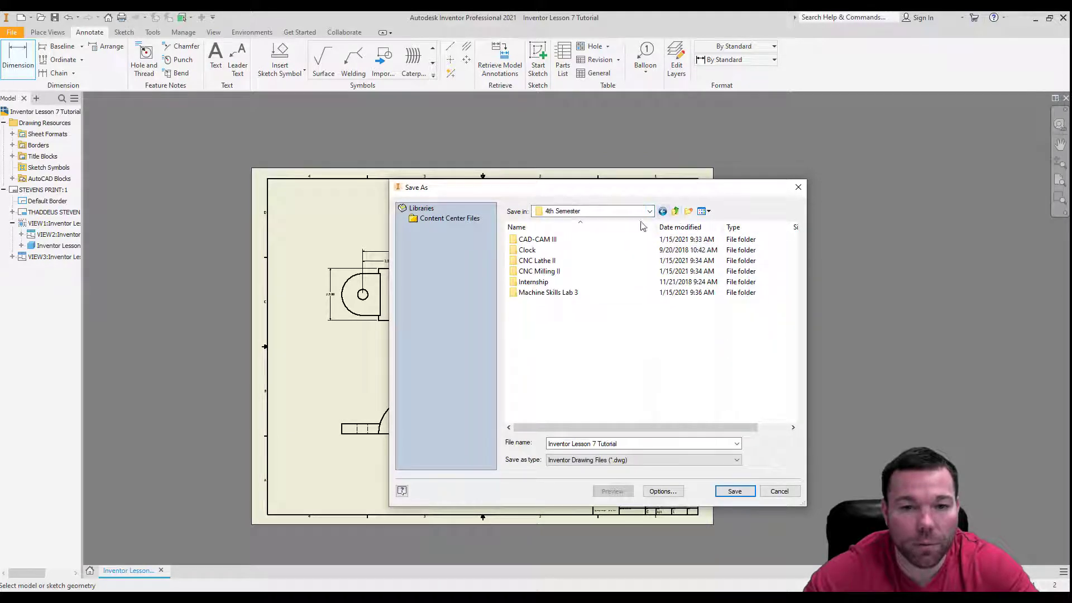
double_click(546, 240)
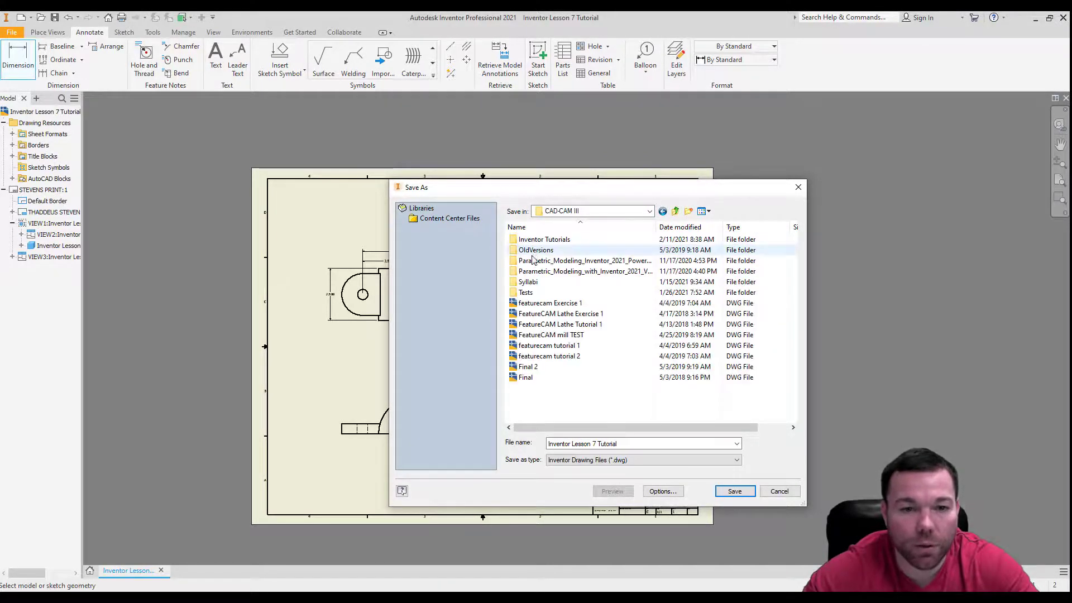
double_click(546, 240)
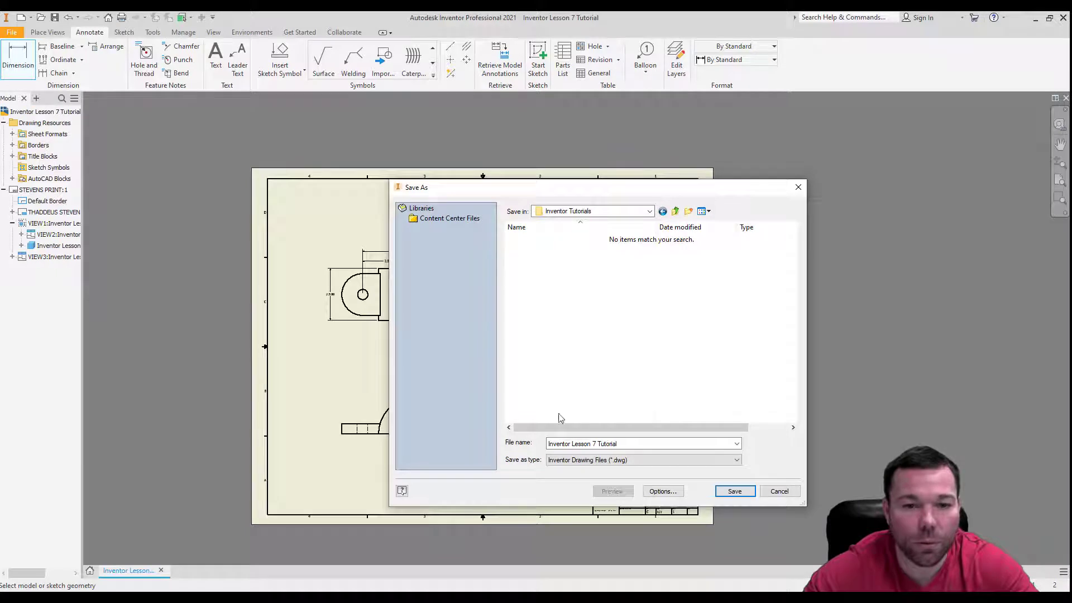
Change the file name to Inventor Lesson 8 Tutorial and save the drawing as an Inventor DWG file.
left_click(600, 443)
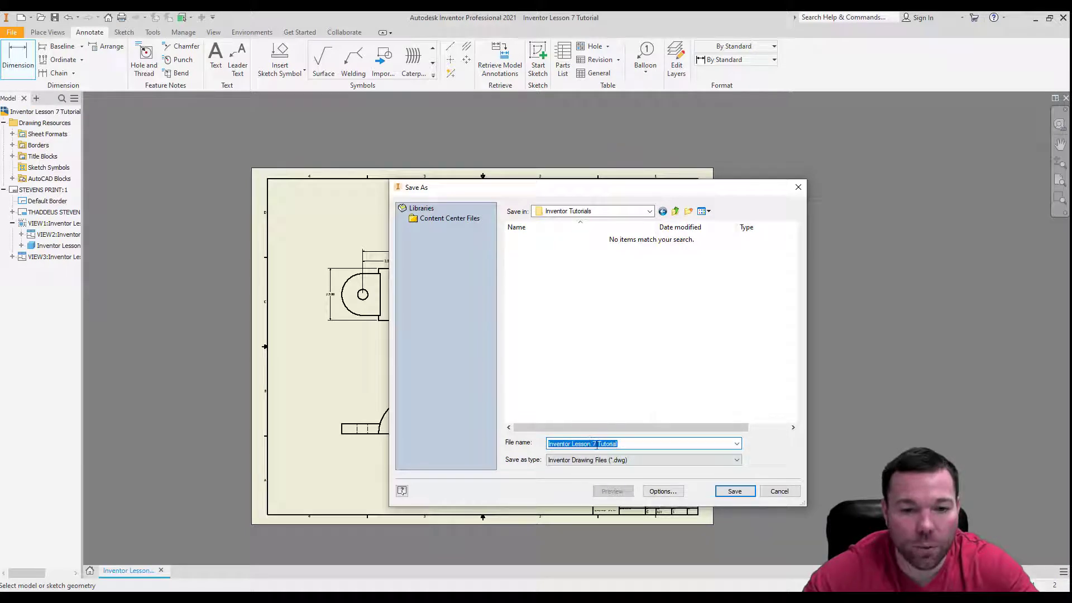
left_click(596, 445)
key("BackSpace")
type("8")
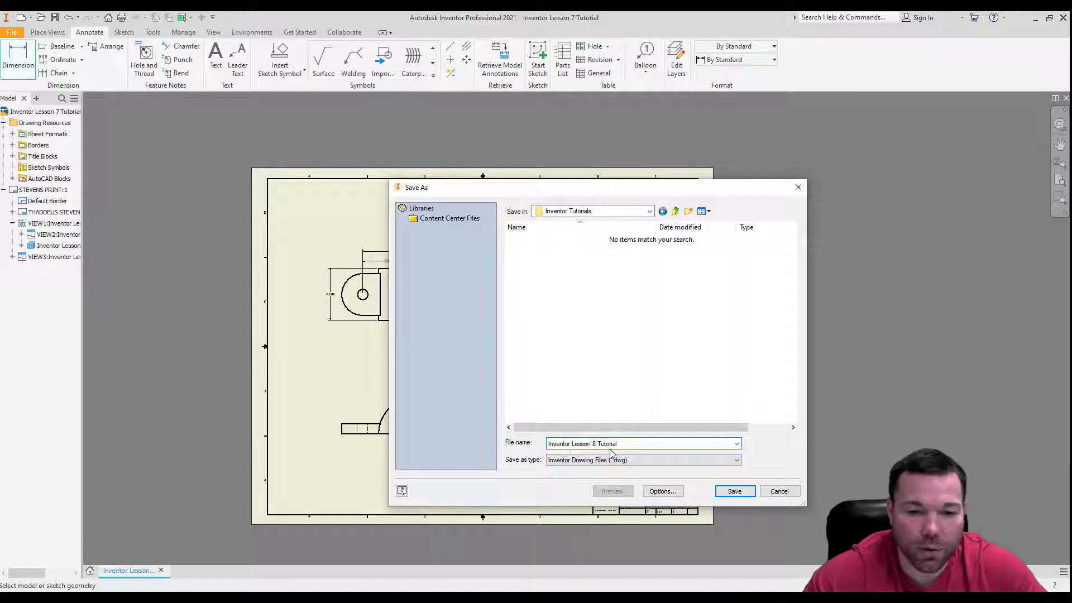
left_click(735, 491)
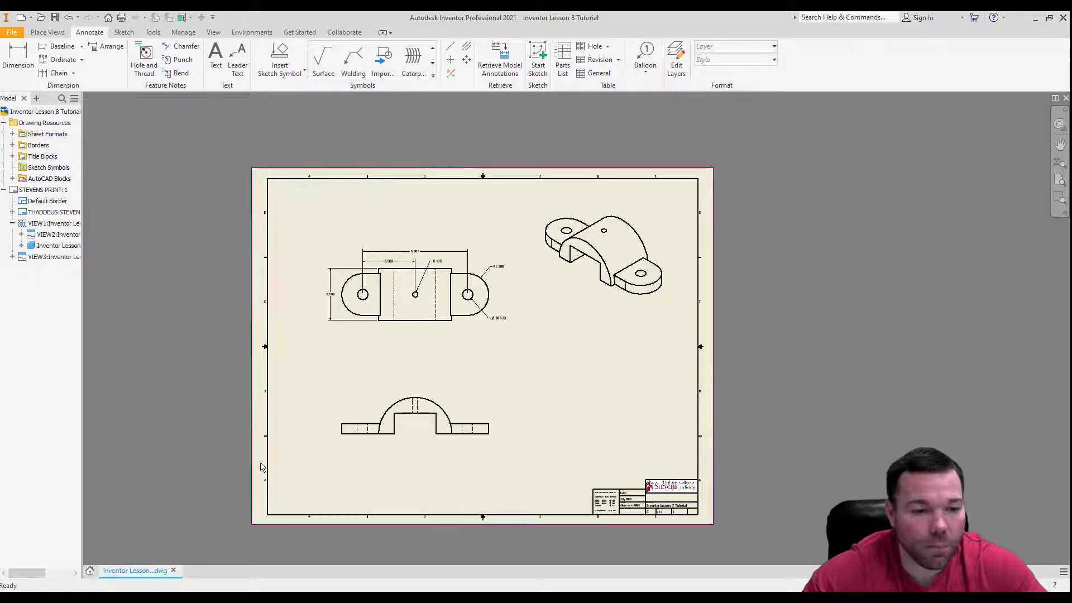
Open the Inventor Lesson 7 Tutorial part file from the Inventor Tutorials folder.
left_click(41, 17)
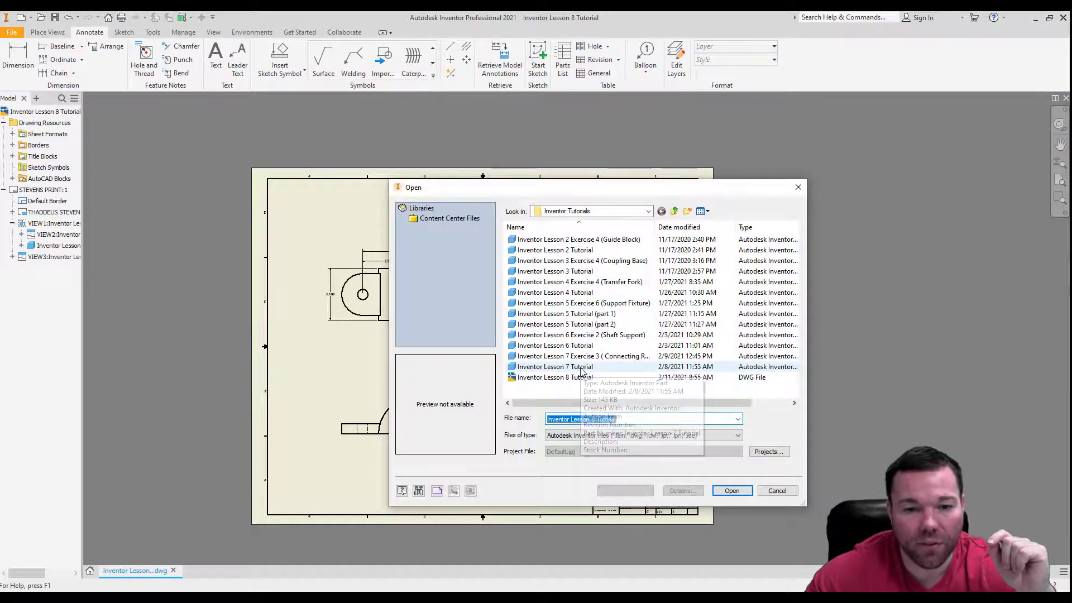
left_click(581, 369)
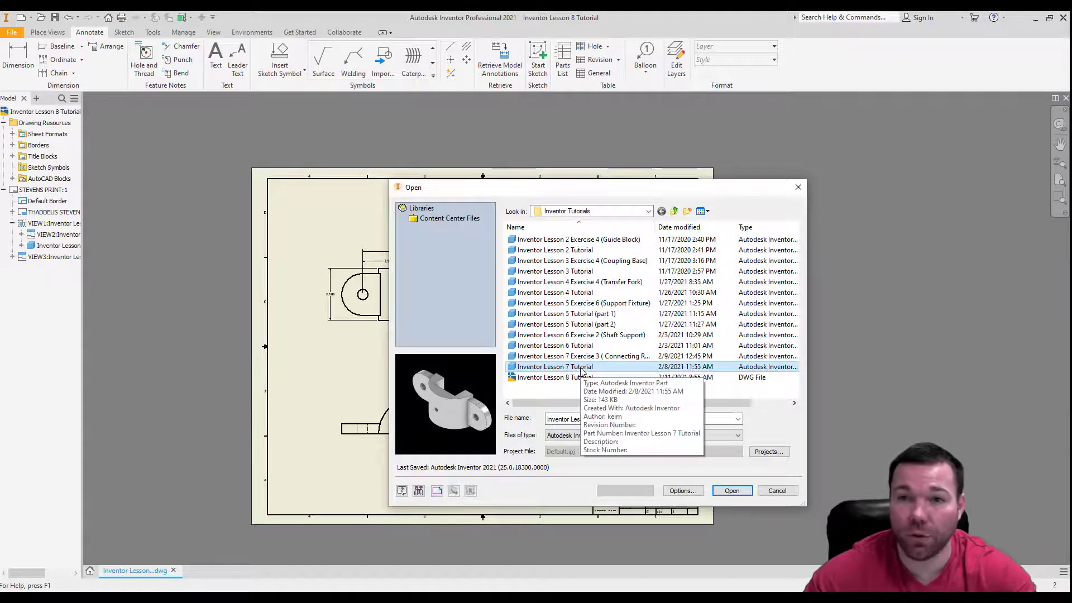
double_click(580, 368)
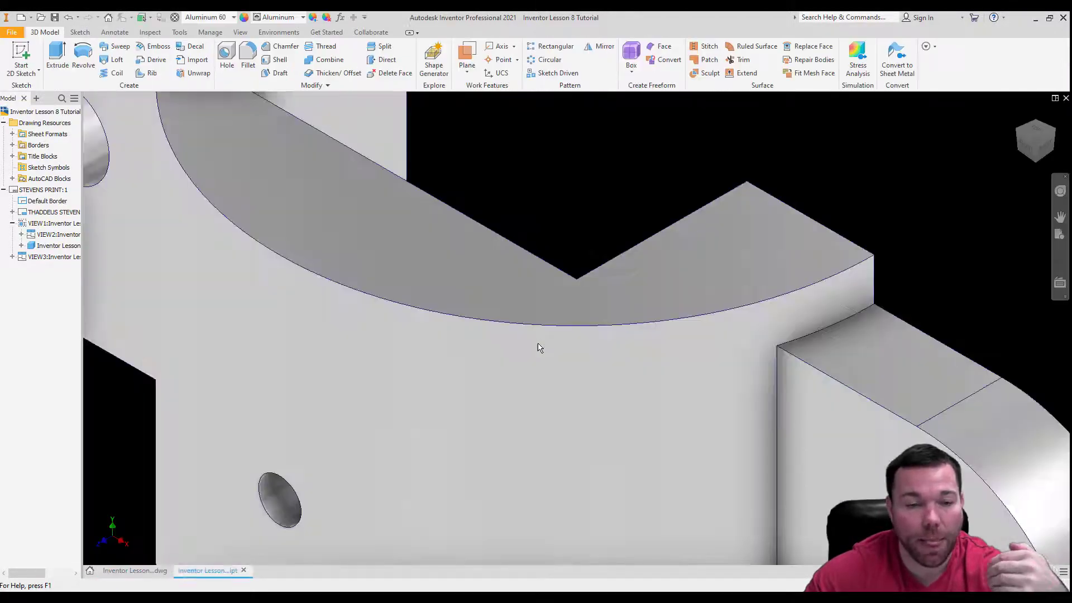
Unsuppress the 2.5 arc cut feature and suppress the rec cut feature of the part.
left_click(4, 201)
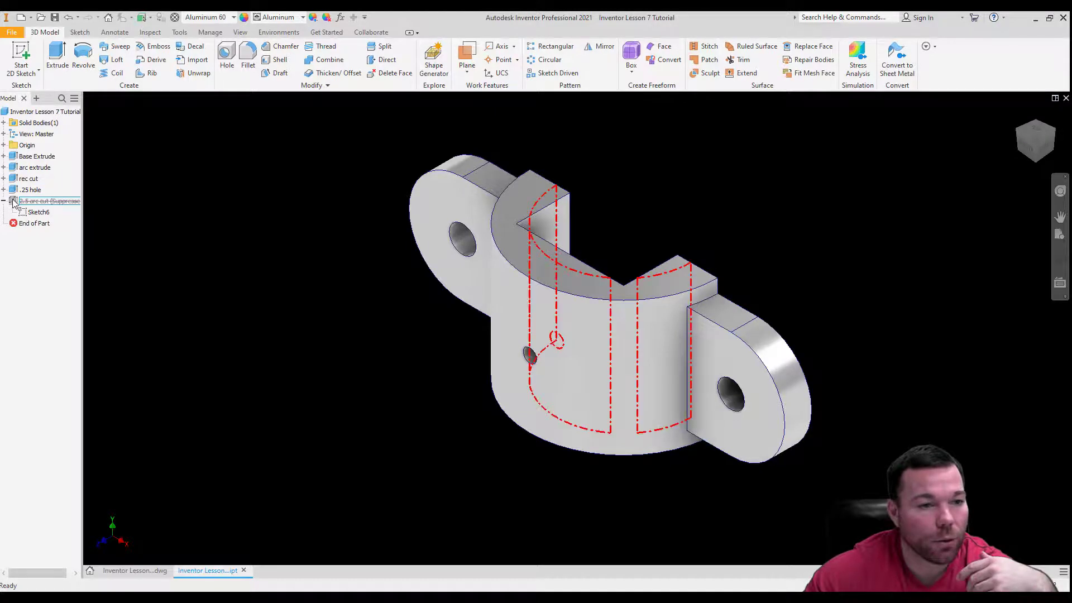
right_click(12, 200)
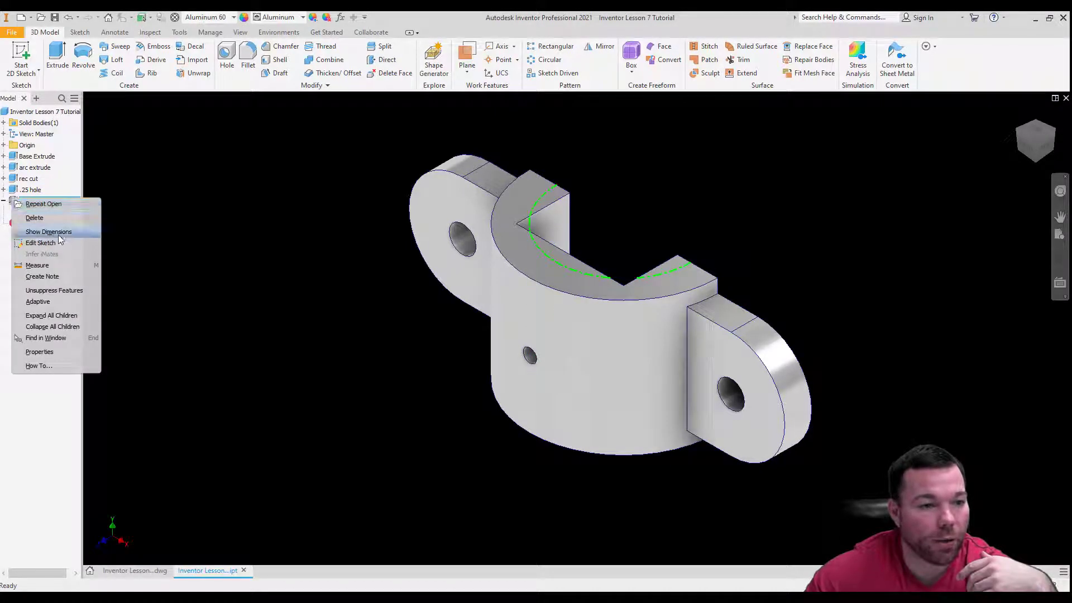
left_click(56, 291)
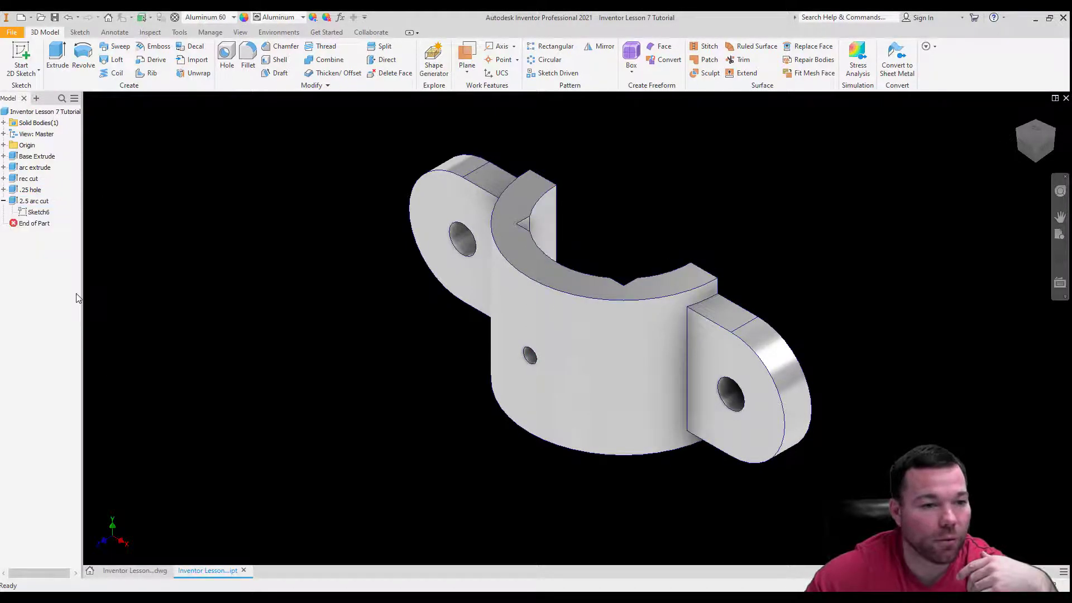
left_click(16, 180)
right_click(15, 180)
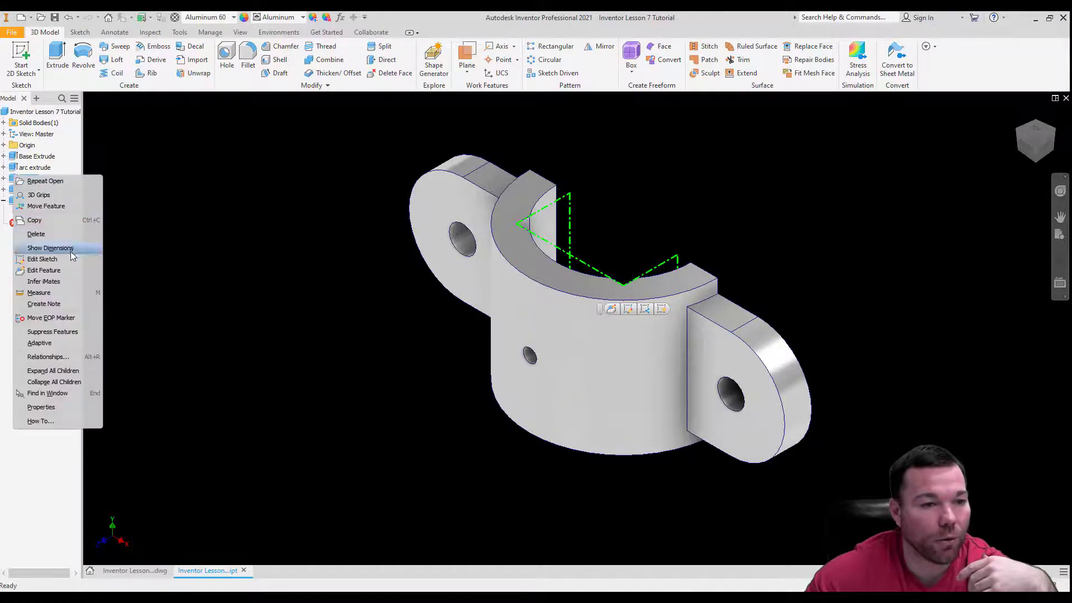
left_click(70, 332)
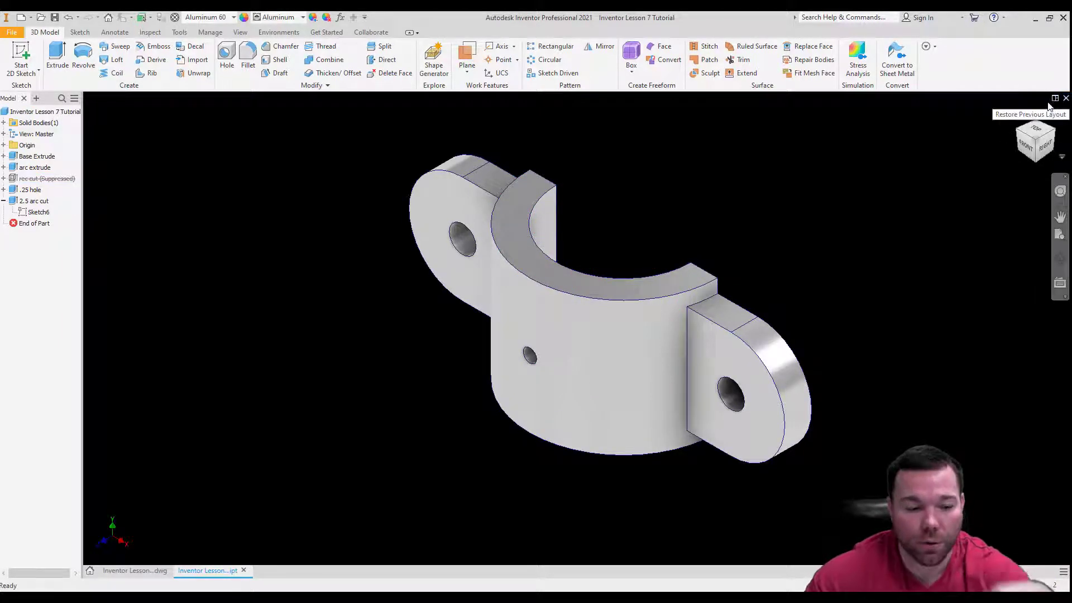
In the Inventor Lesson 8 Tutorial drawing, add a radius dimension to the front view's inner arc and move its text inside the arc's left half.
left_click(134, 571)
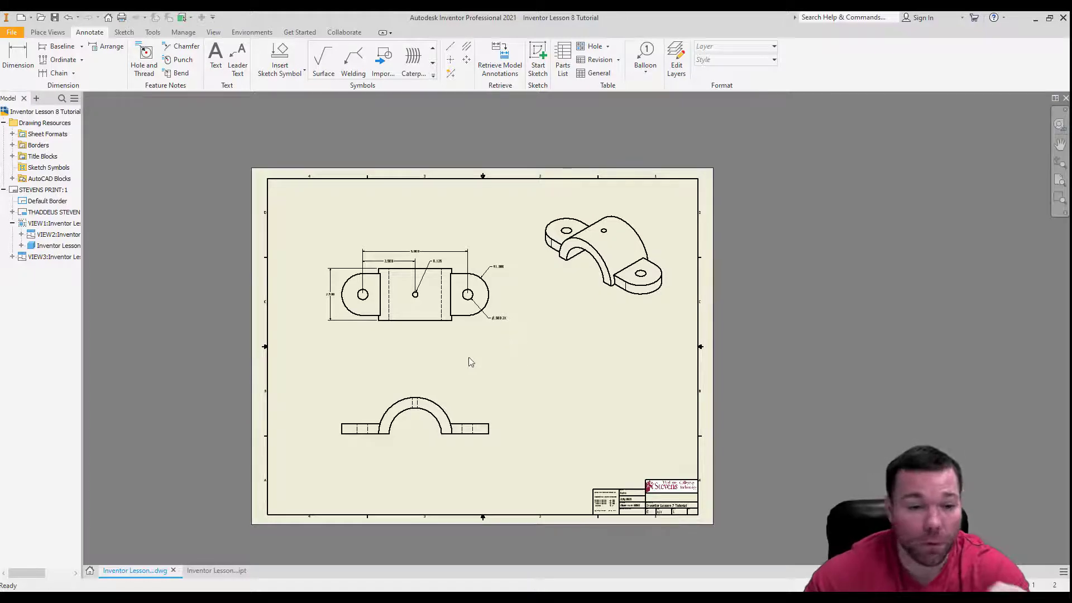
scroll(325, 351, "up", 5)
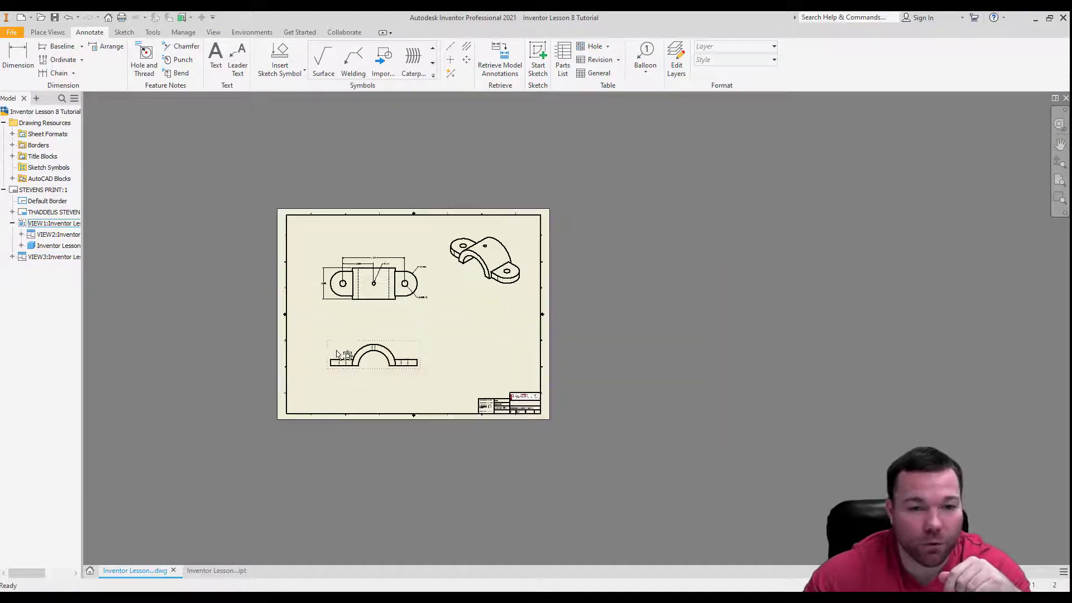
scroll(342, 351, "down", 6)
scroll(363, 374, "down", 3)
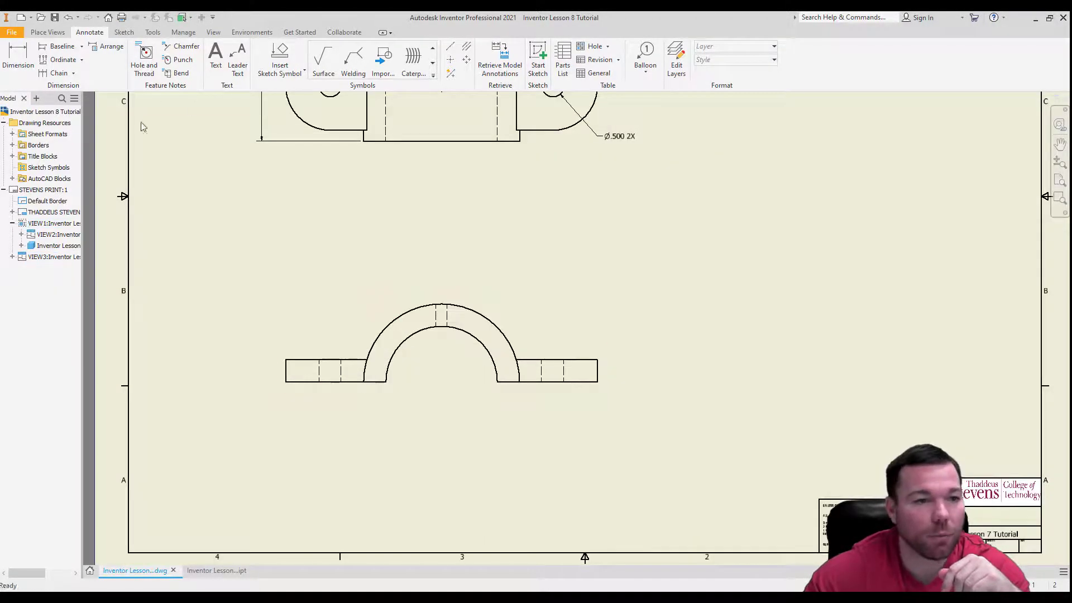
left_click(18, 56)
left_click(478, 345)
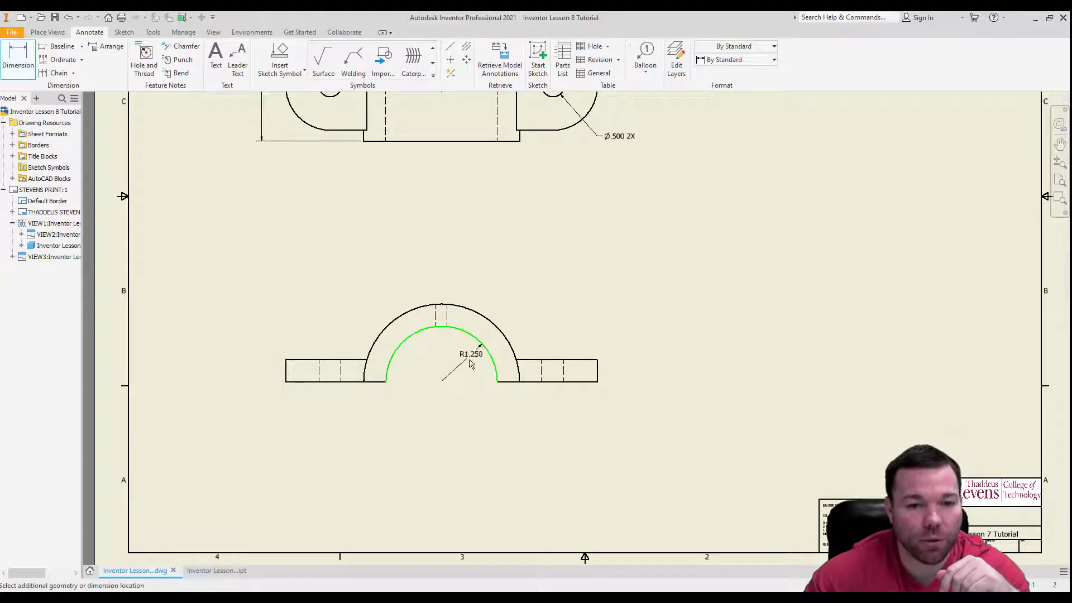
left_click(458, 360)
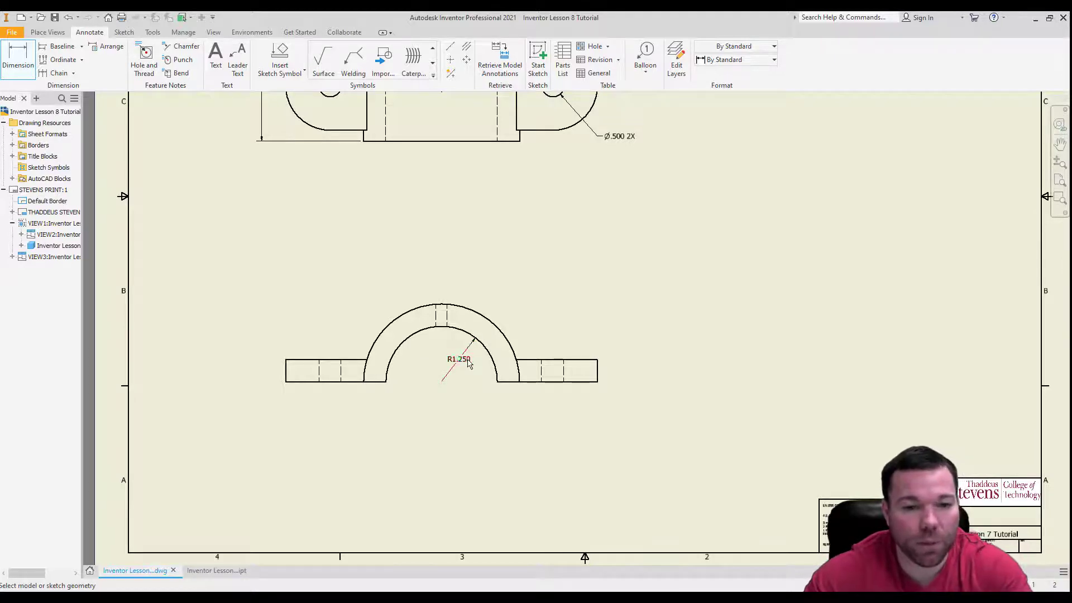
key("Escape")
left_click_drag(459, 360, 423, 361)
left_click_drag(430, 365, 431, 364)
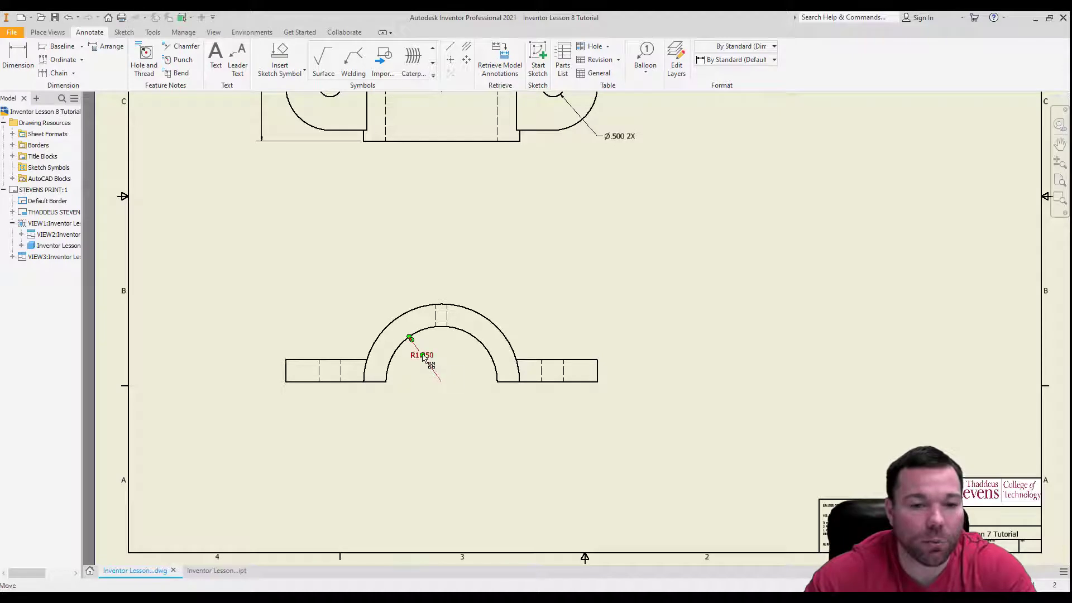
Add a radius dimension to the front view's outer arc, placing its text inside the arch, right of the inner-radius dimension.
key("d")
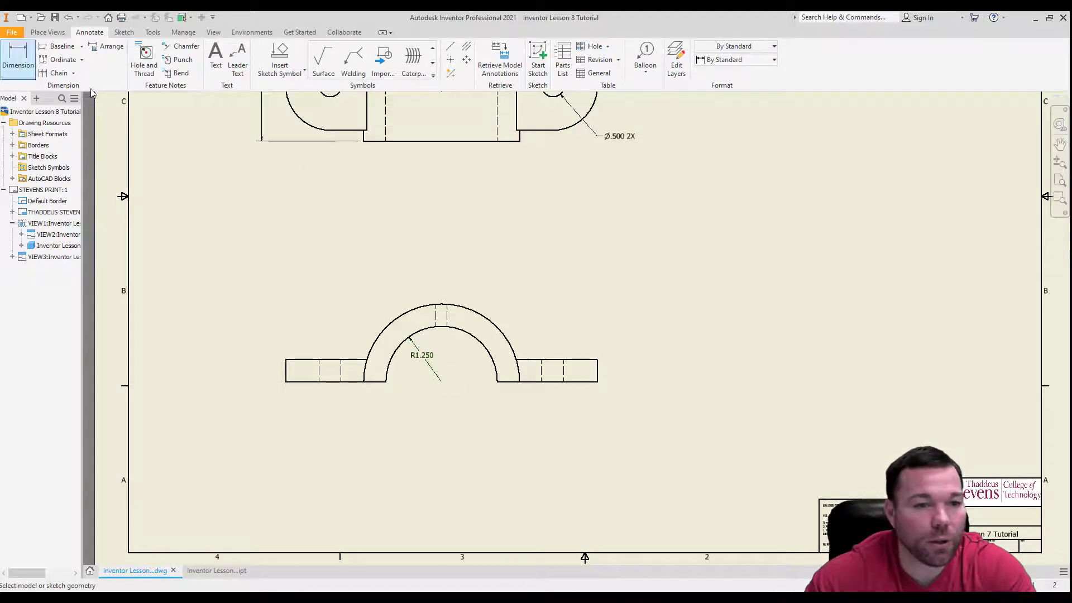
left_click(496, 332)
left_click(464, 366)
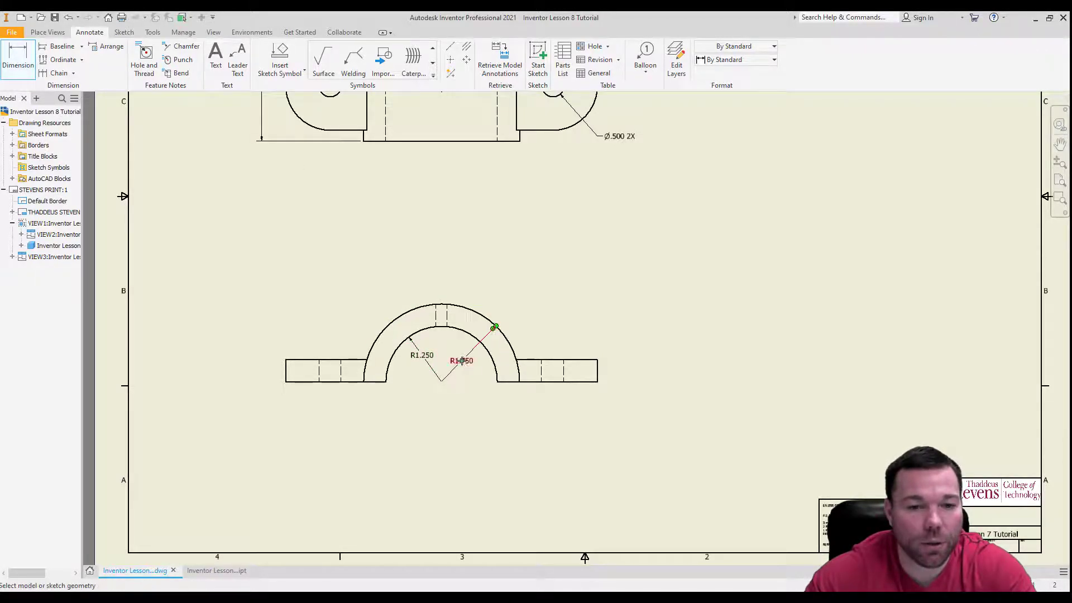
key("Escape")
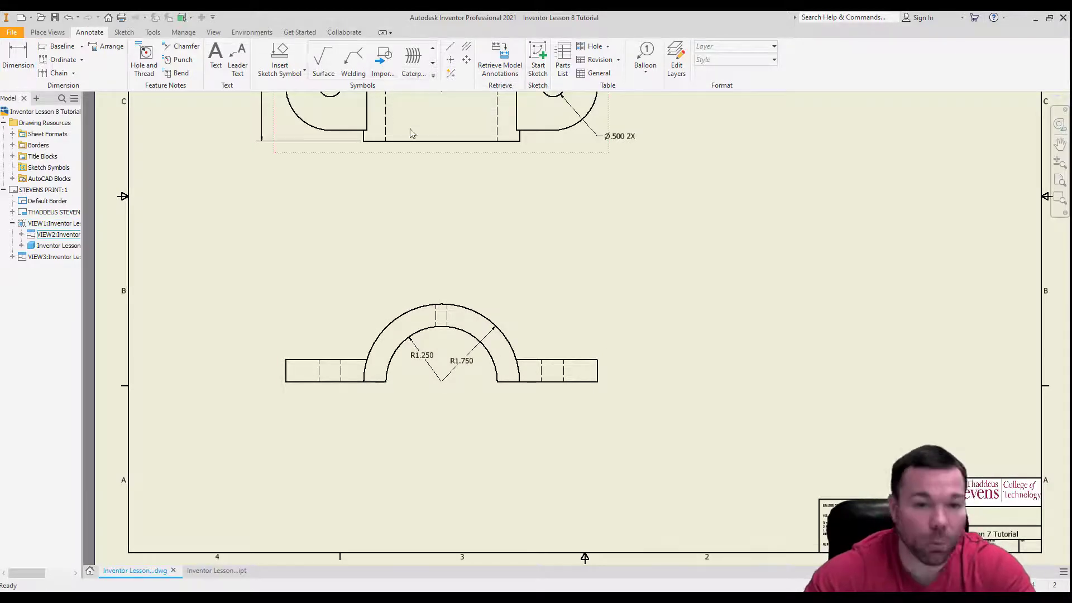
Add a center mark to the inner arc of the front view.
left_click(452, 61)
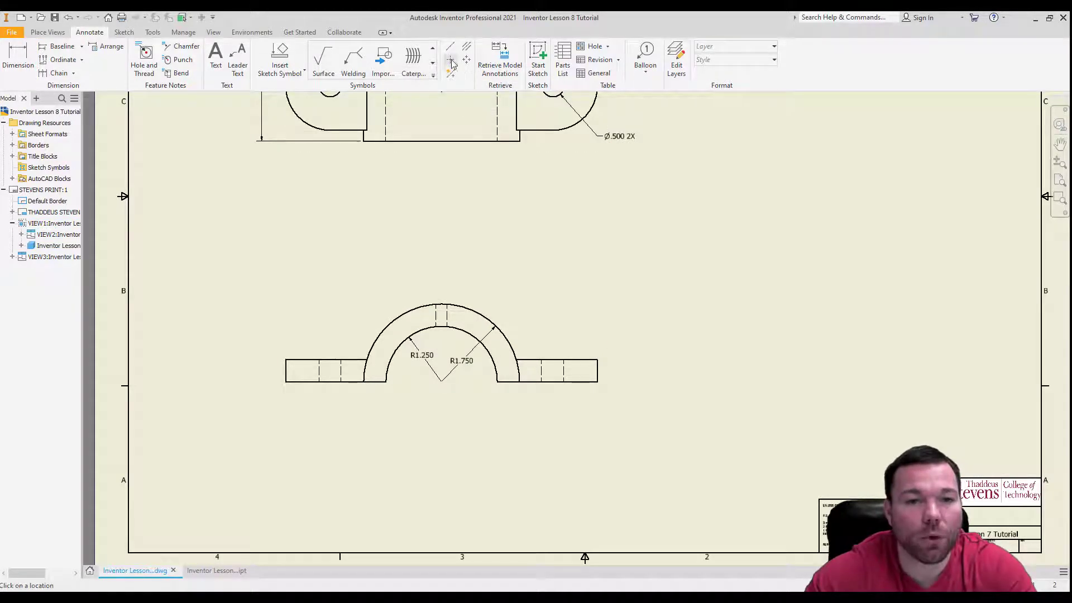
left_click(486, 347)
key("Escape")
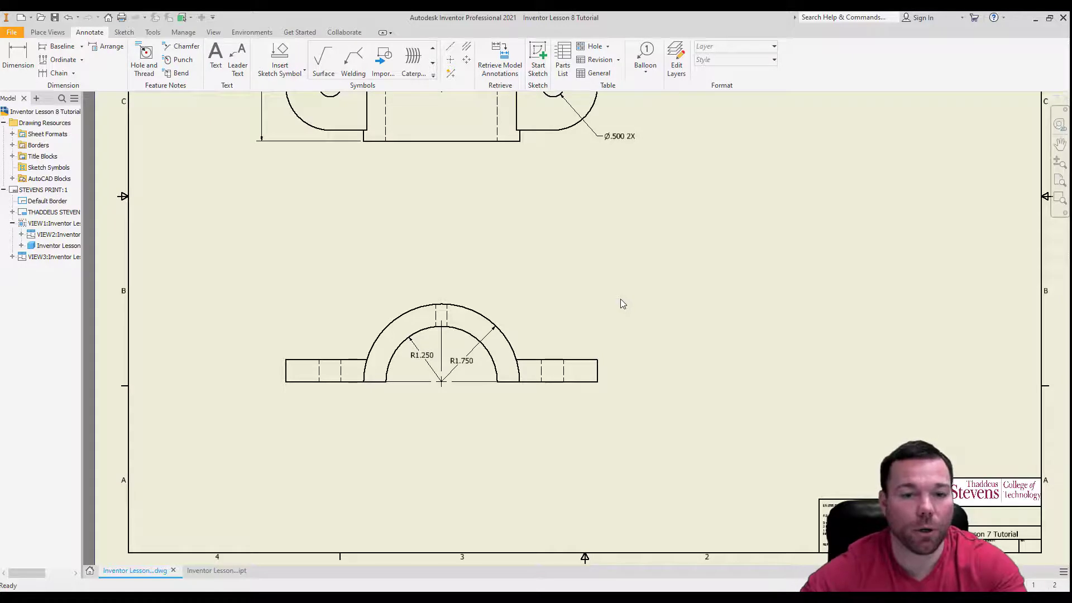
left_click(446, 385)
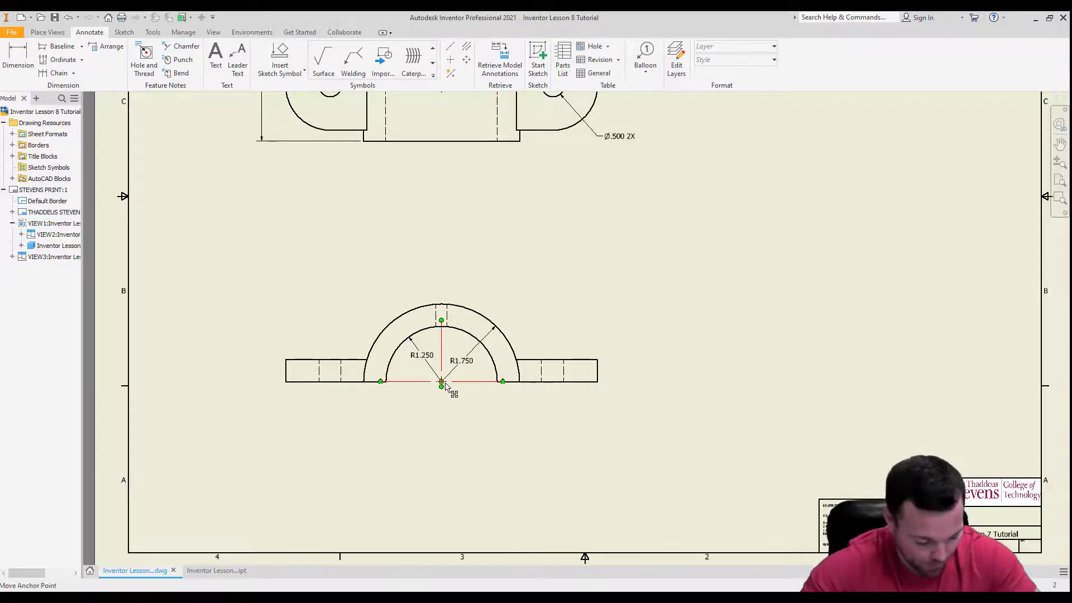
key("Escape")
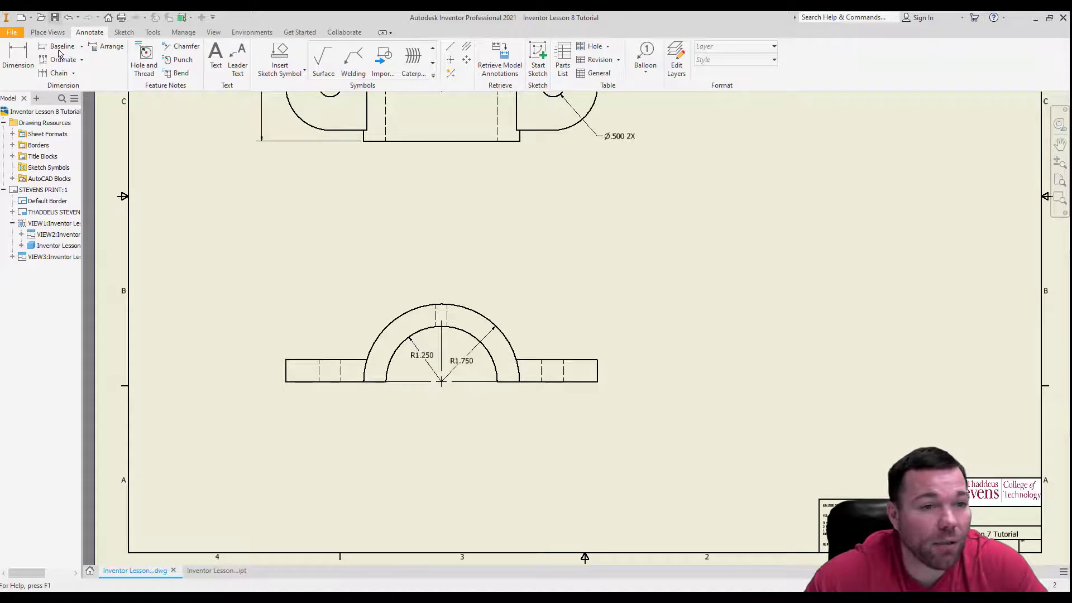
scroll(393, 394, "down", 5)
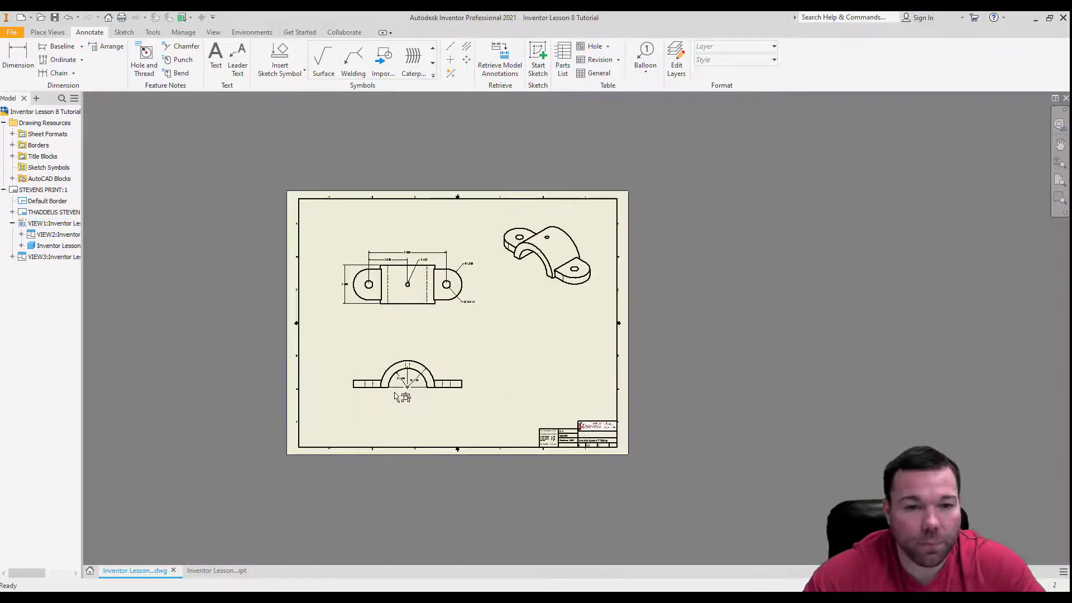
scroll(390, 326, "up", 4)
scroll(477, 403, "down", 5)
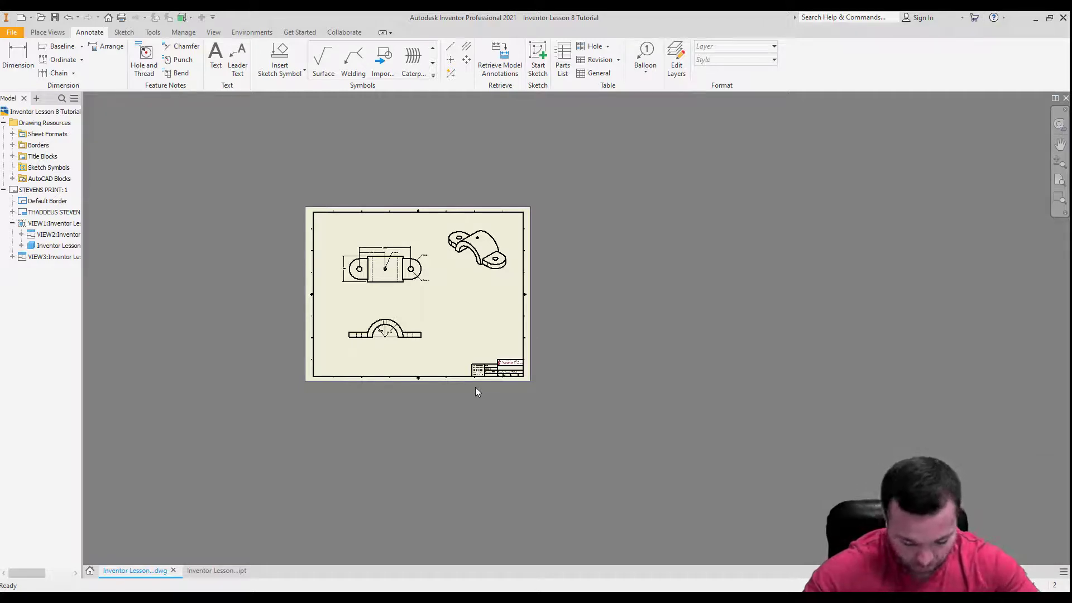
In the iProperties summary of the Inventor Lesson 7 Tutorial part, set the title to Tutorial 7 and apply it.
scroll(476, 373, "up", 5)
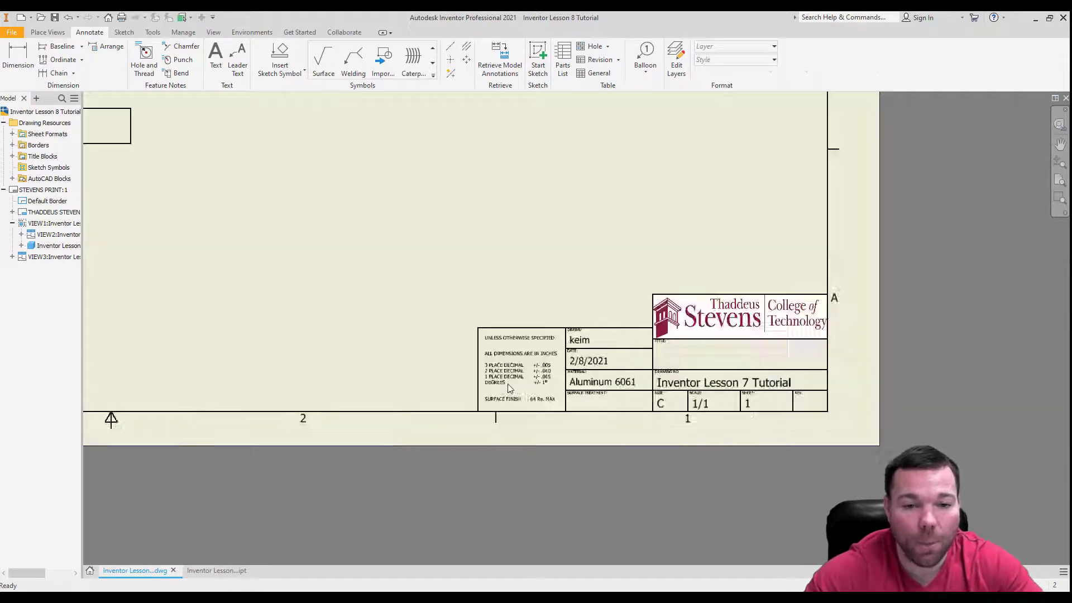
scroll(509, 388, "up", 3)
scroll(558, 379, "down", 2)
scroll(603, 370, "up", 3)
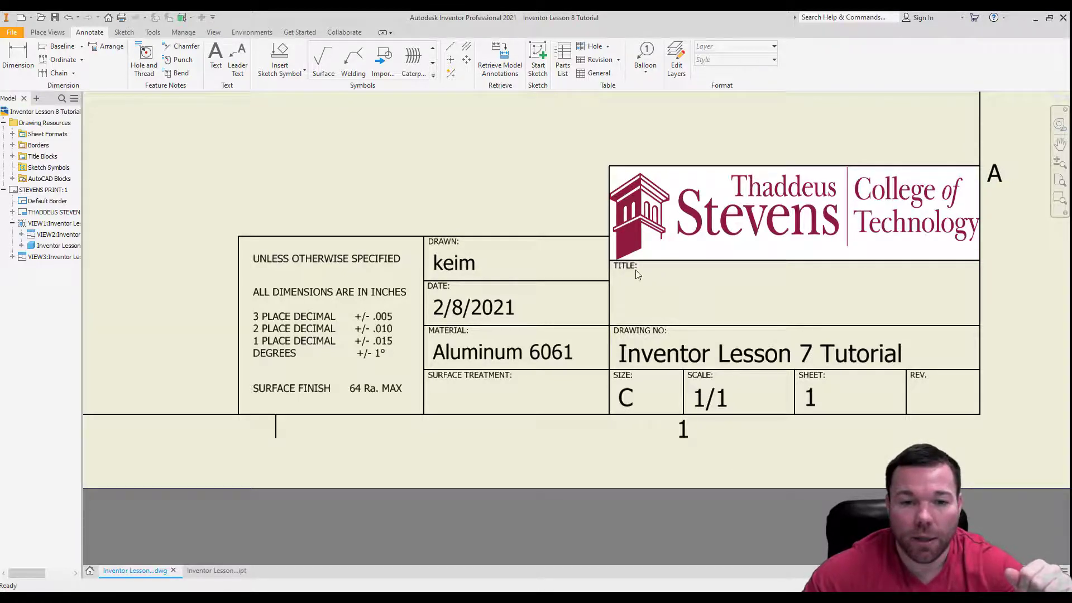
left_click(216, 570)
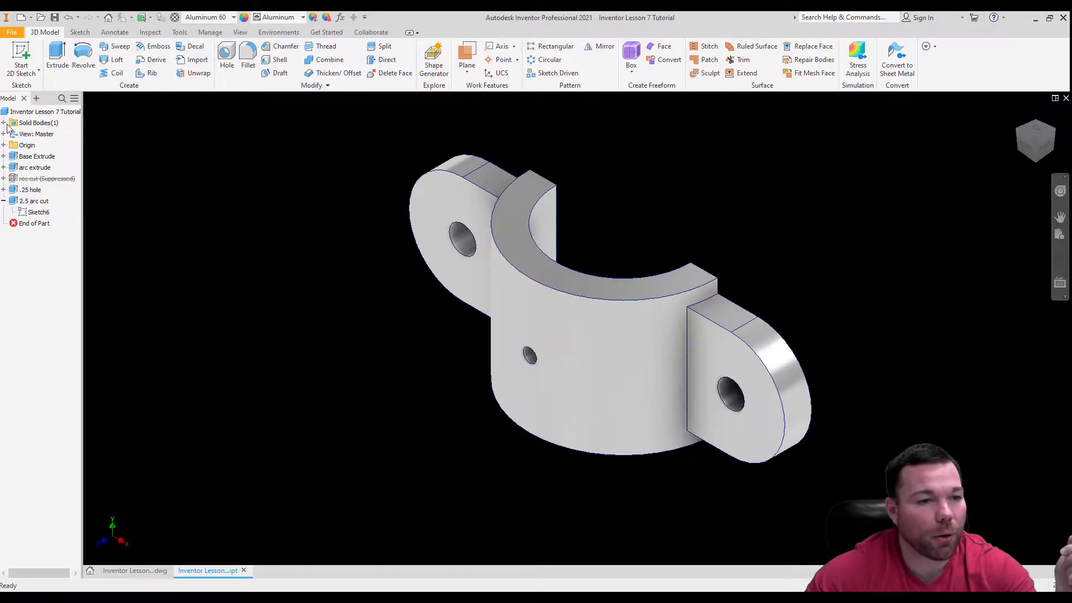
left_click(21, 113)
right_click(20, 114)
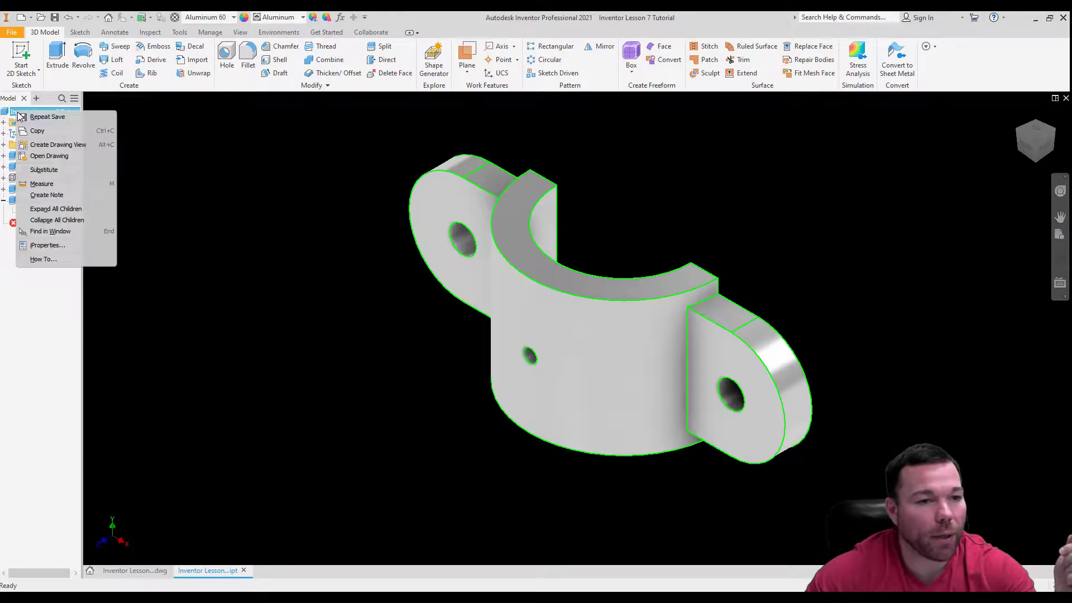
left_click(45, 245)
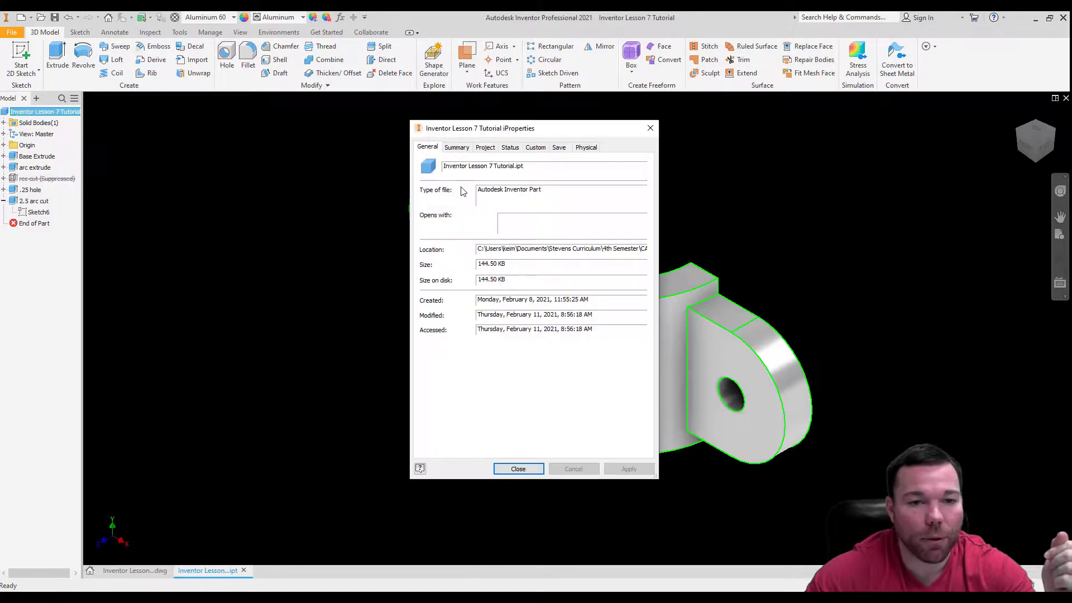
left_click(463, 148)
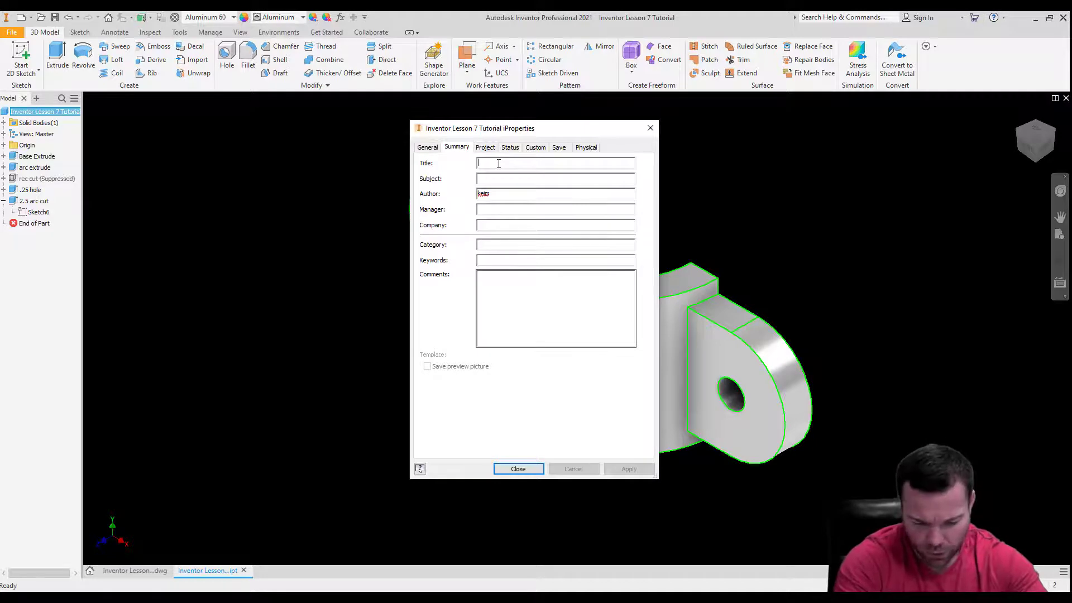
type("Tuto")
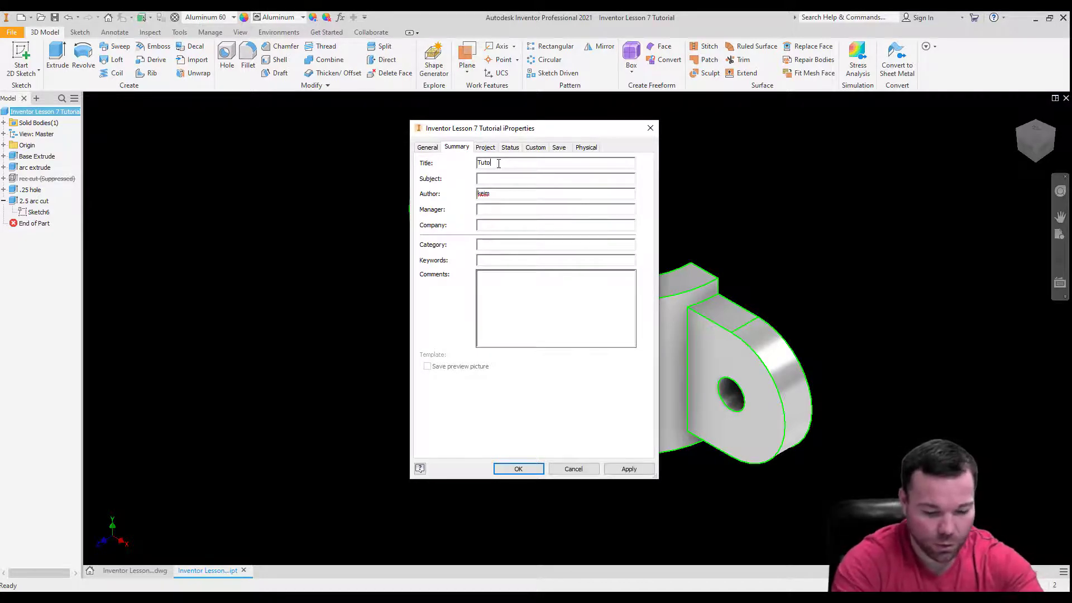
type("rial 7")
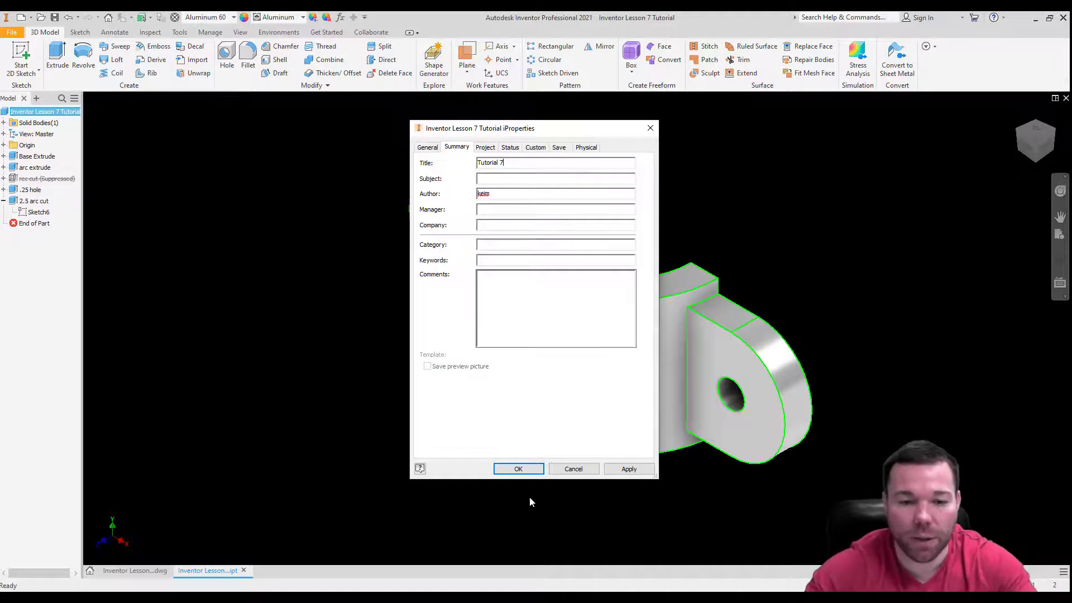
left_click(624, 469)
left_click(515, 468)
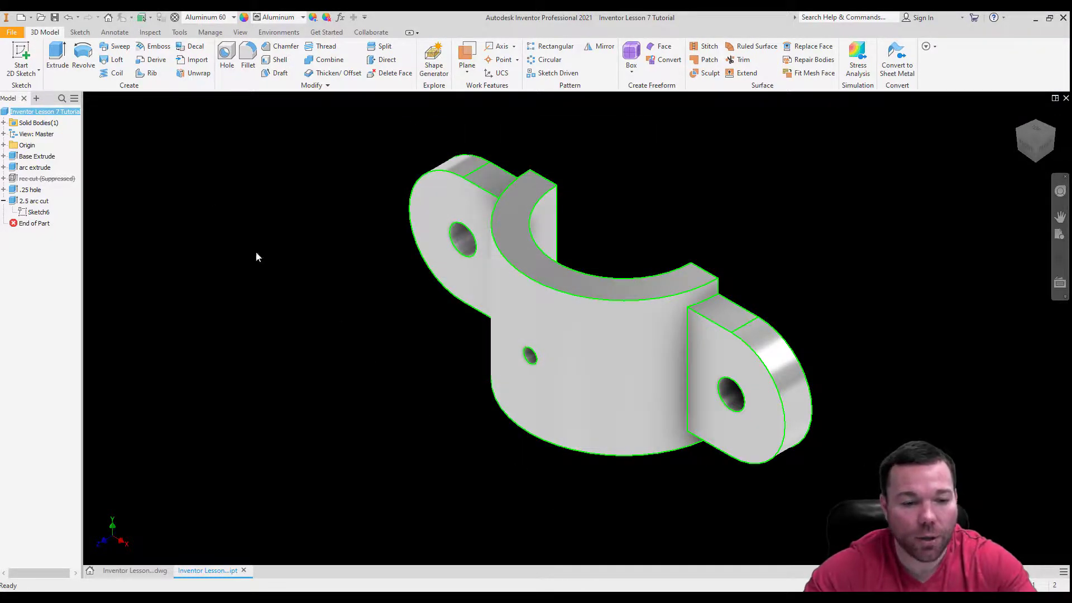
Return to the Inventor Lesson 8 Tutorial drawing and examine the title block's title and other filled-in fields.
left_click(144, 570)
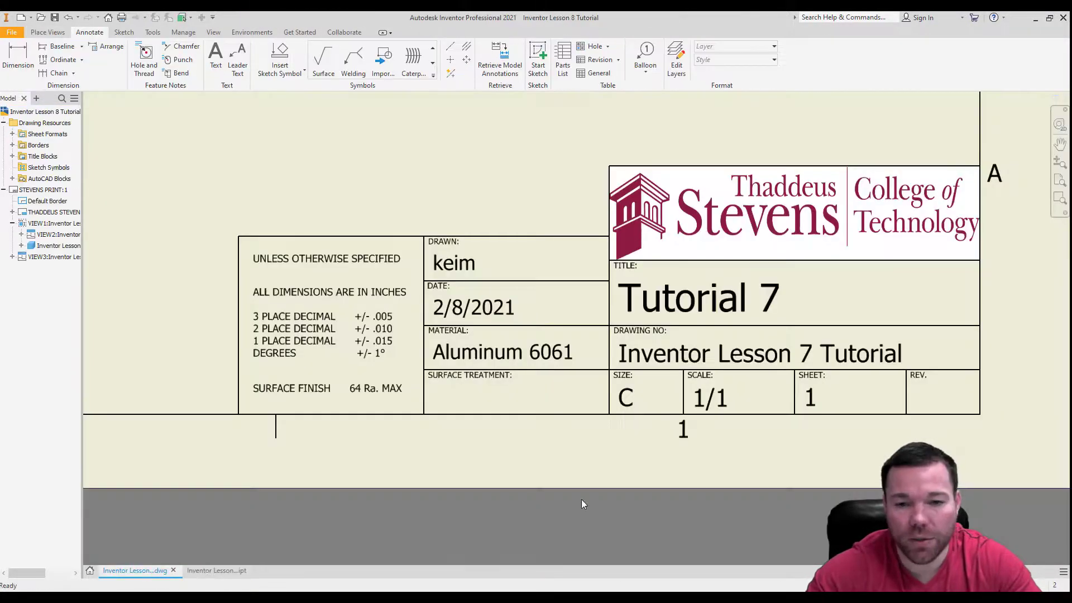
scroll(529, 408, "down", 3)
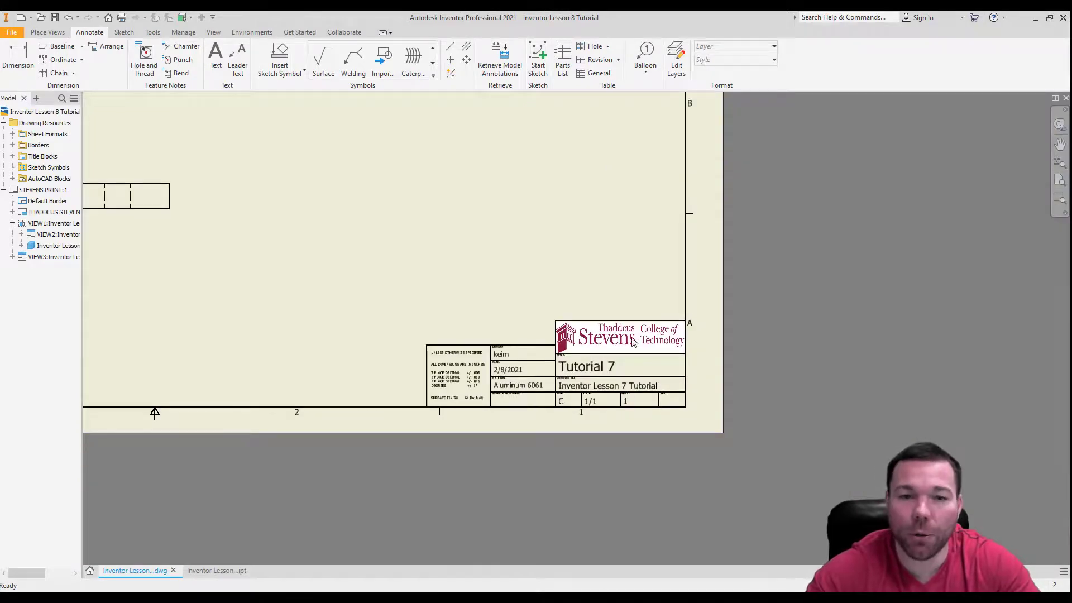
scroll(615, 350, "up", 3)
scroll(709, 397, "down", 2)
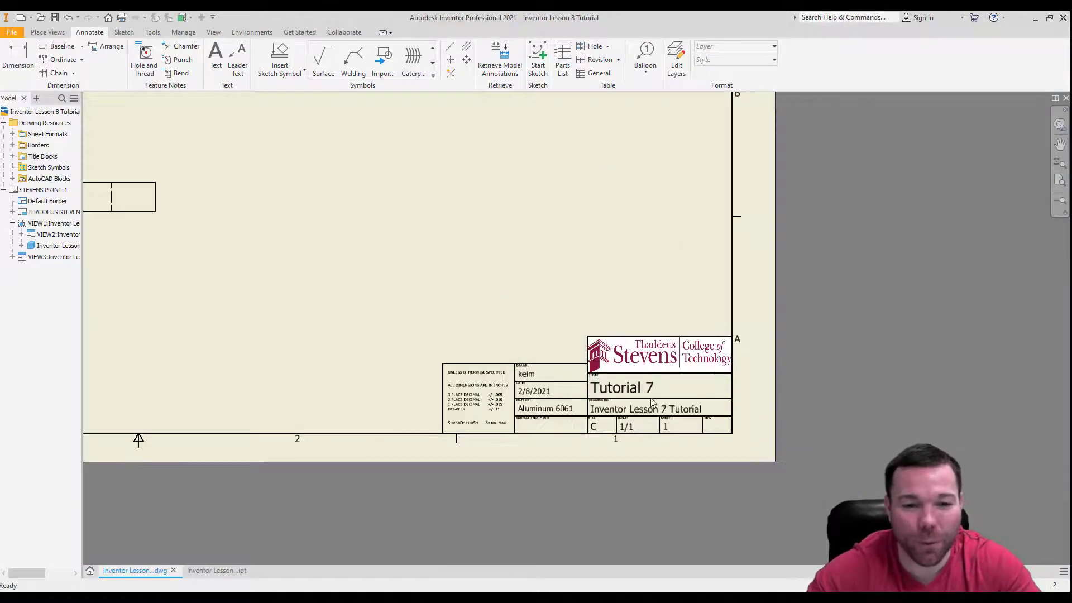
scroll(561, 409, "up", 3)
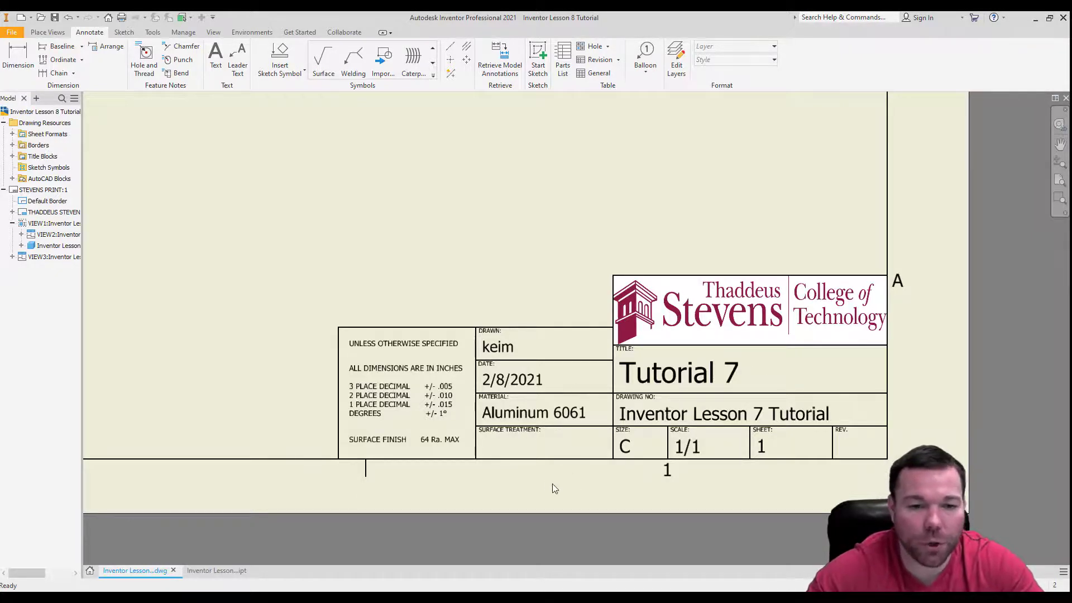
scroll(606, 467, "down", 5)
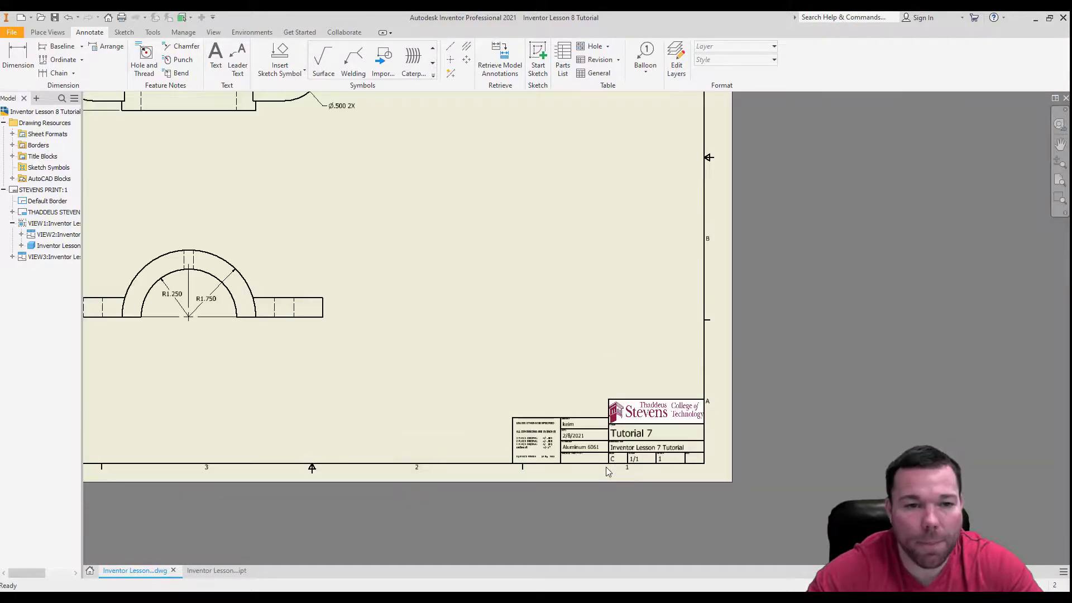
scroll(494, 396, "up", 3)
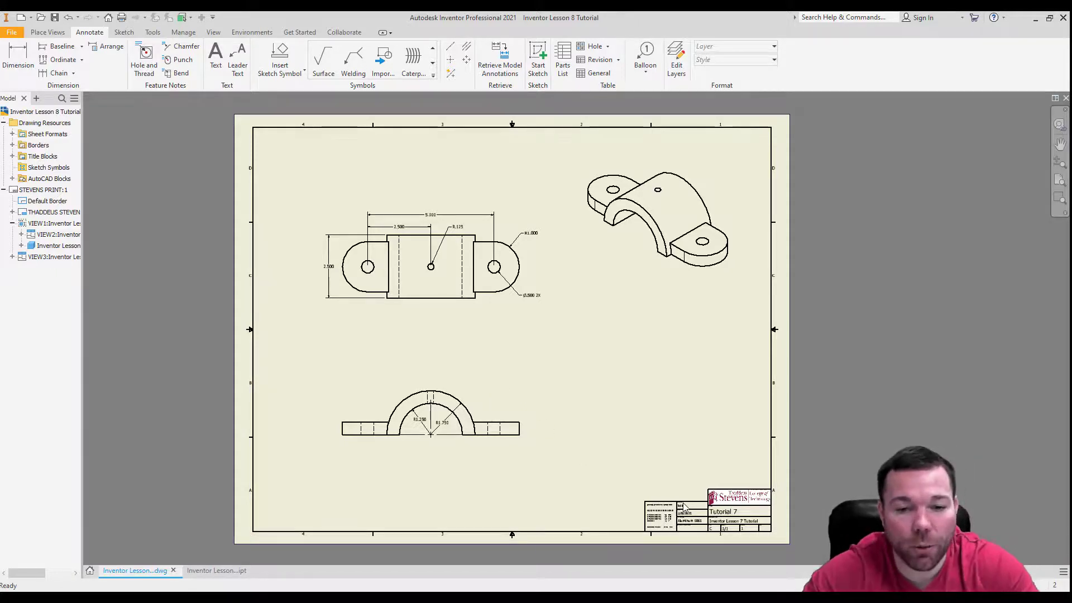
left_click(15, 191)
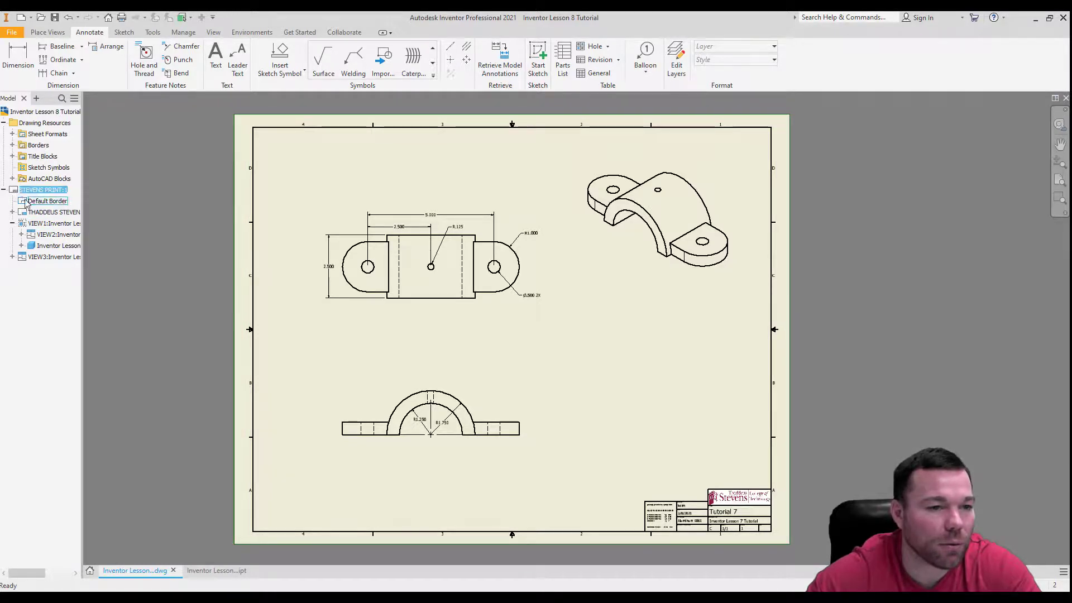
right_click(23, 195)
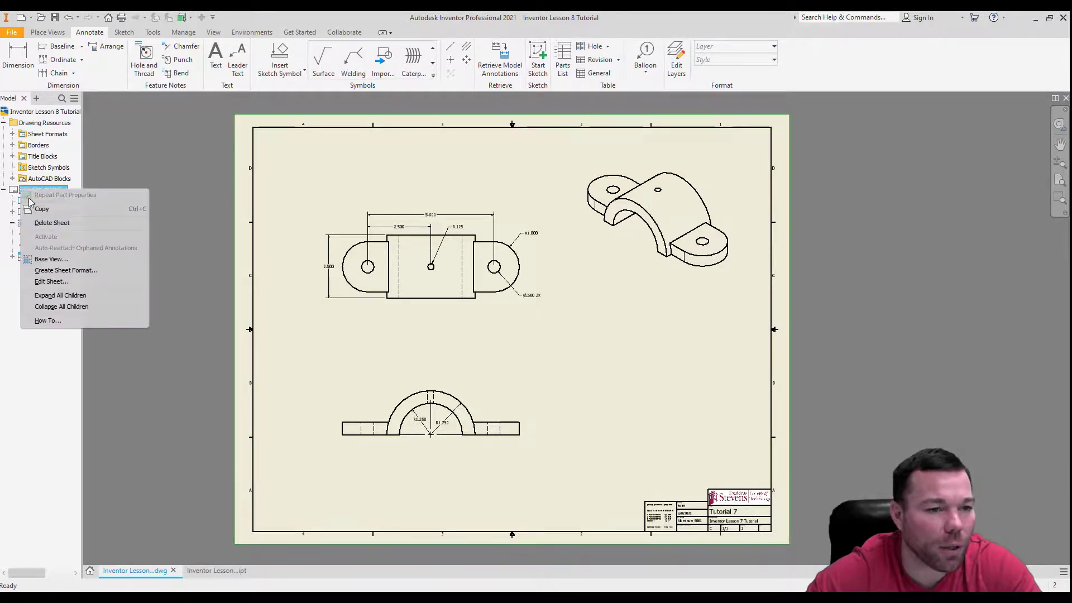
left_click(69, 284)
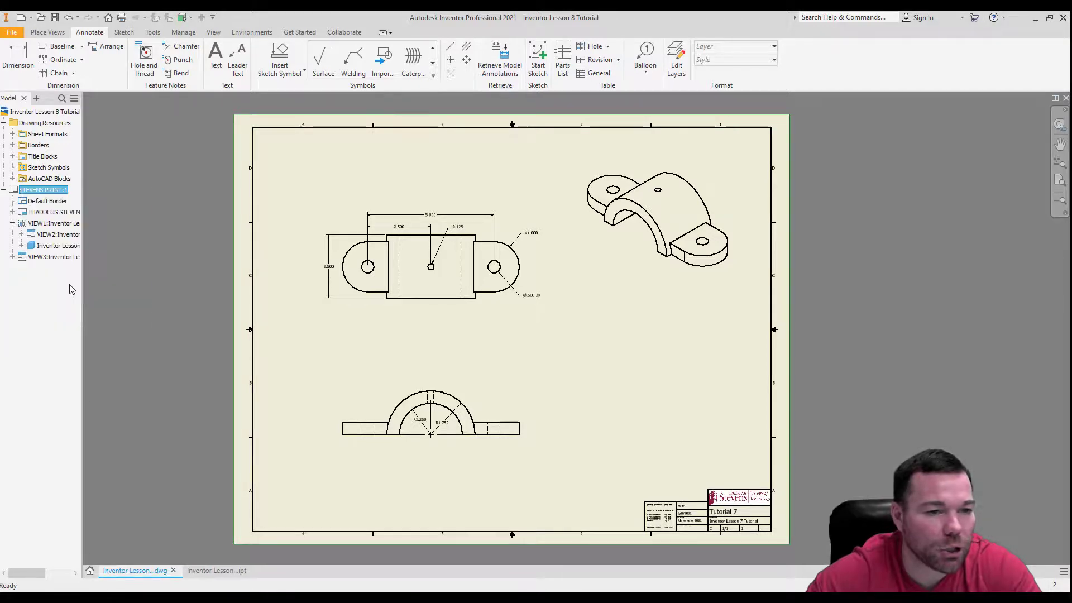
left_click(204, 263)
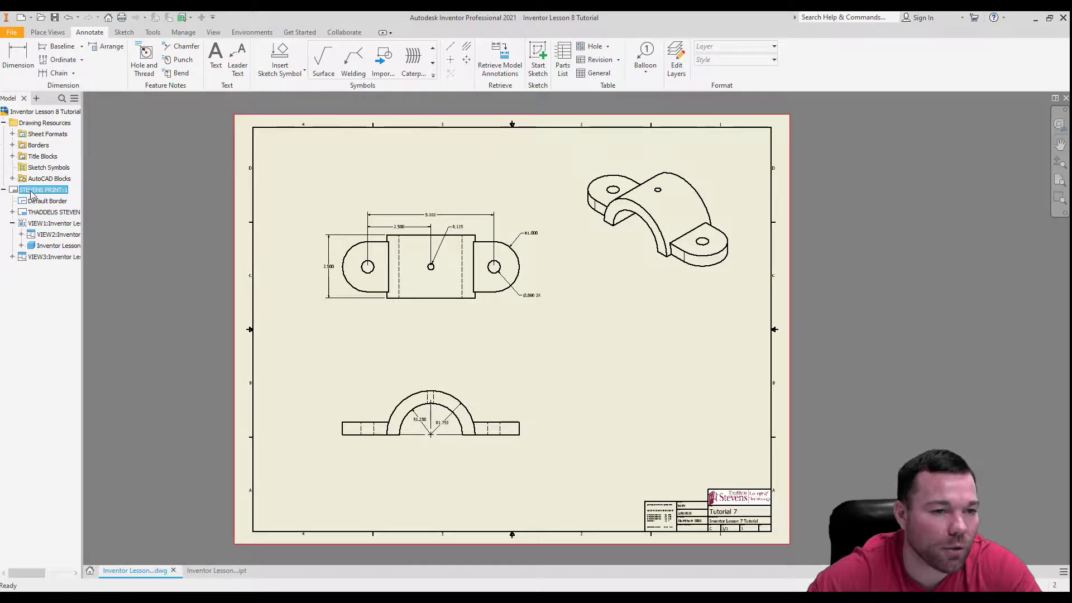
Open the sheet's Thaddeus Stevens title block definition, examine which properties its text fields use, and finish the sketch.
right_click(33, 213)
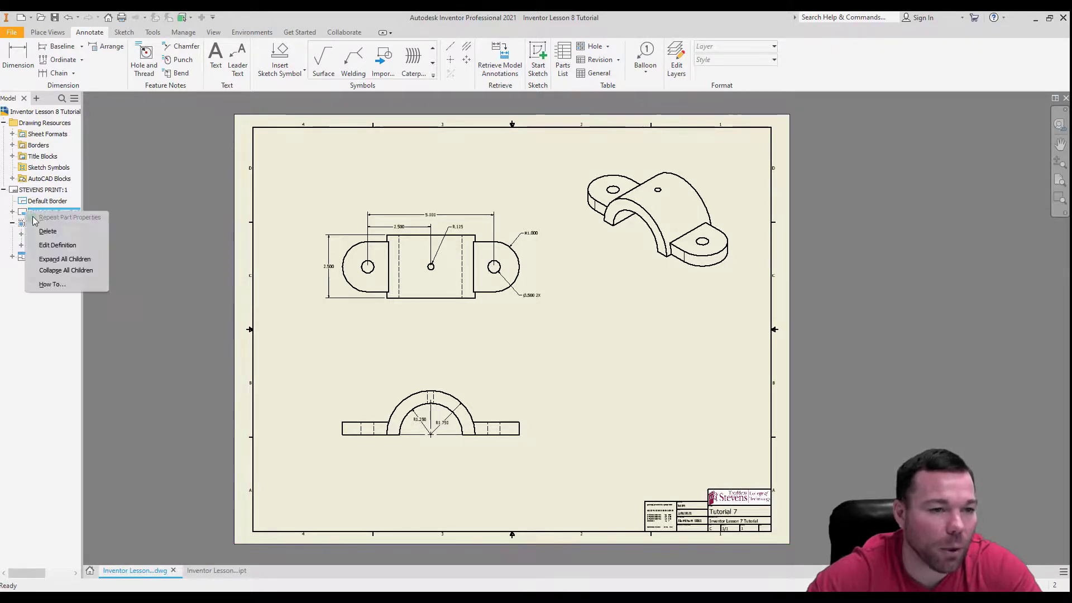
left_click(57, 245)
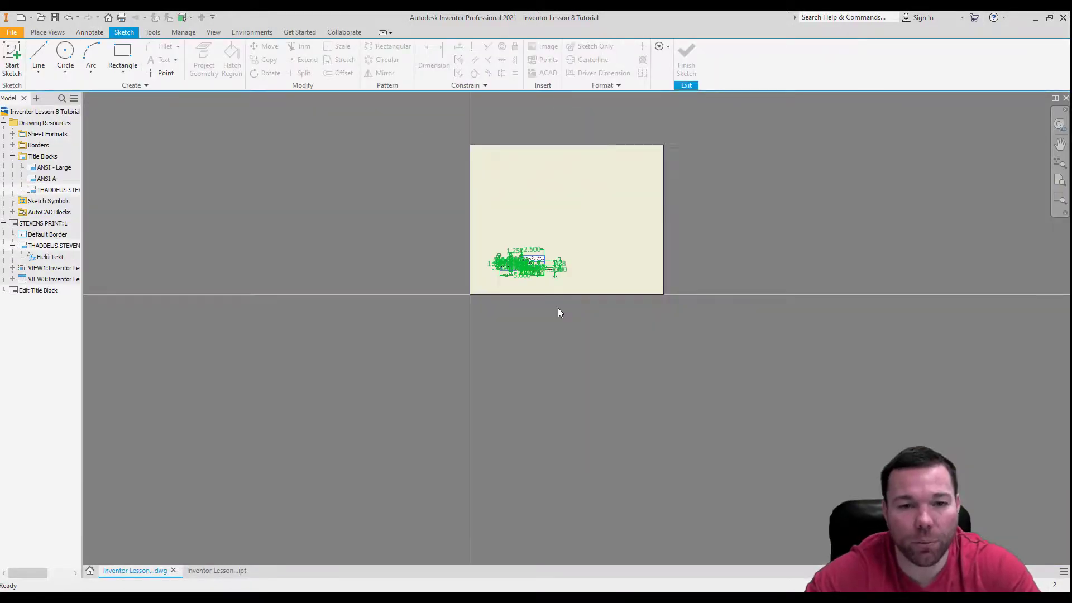
scroll(548, 269, "up", 12)
scroll(609, 272, "down", 2)
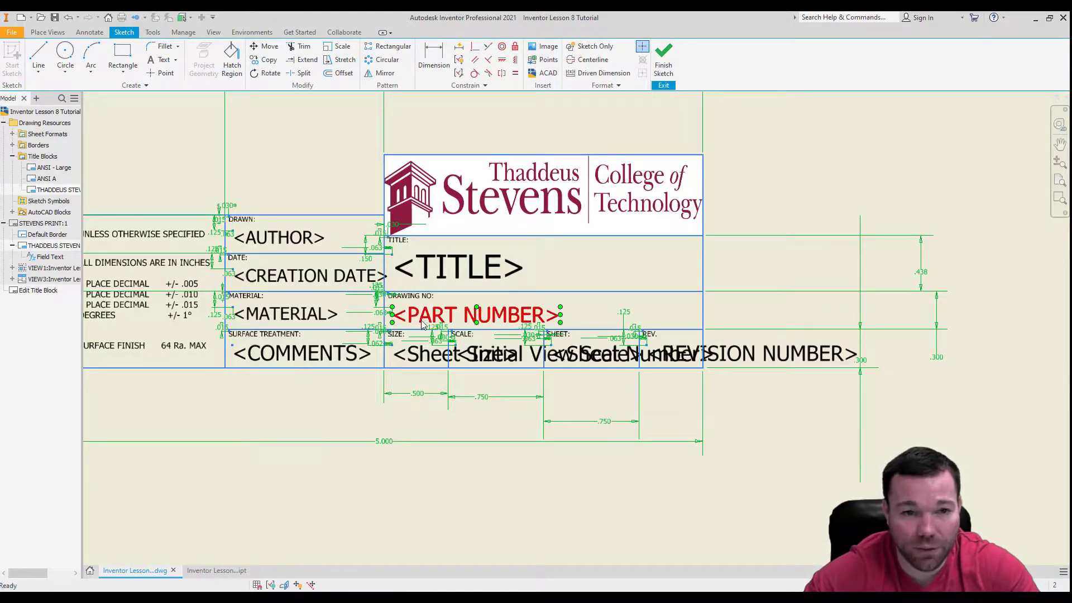
scroll(423, 324, "down", 5)
scroll(345, 303, "up", 3)
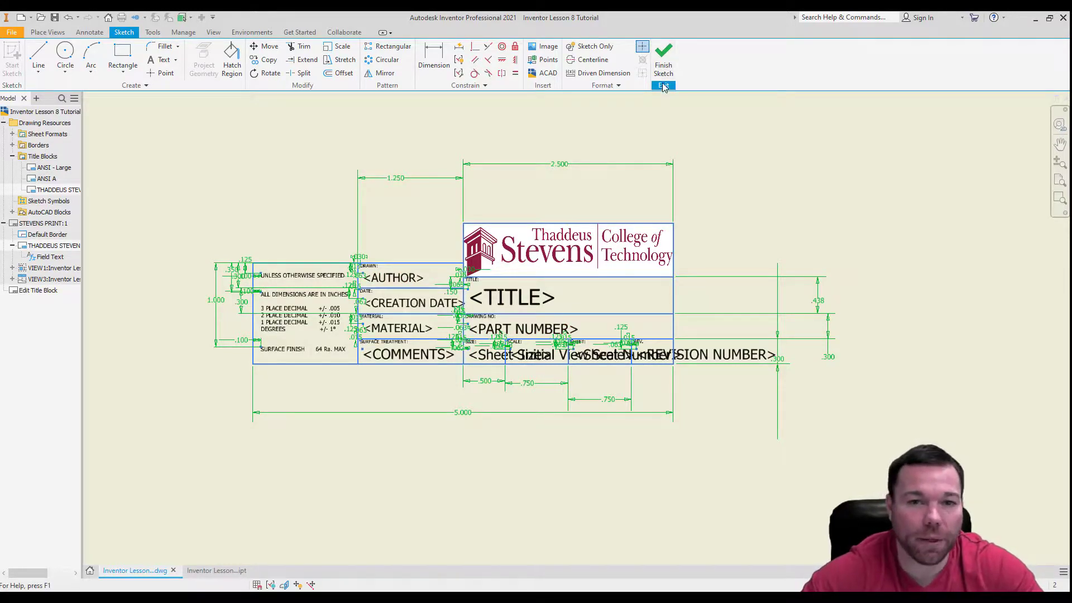
left_click(664, 61)
left_click(511, 319)
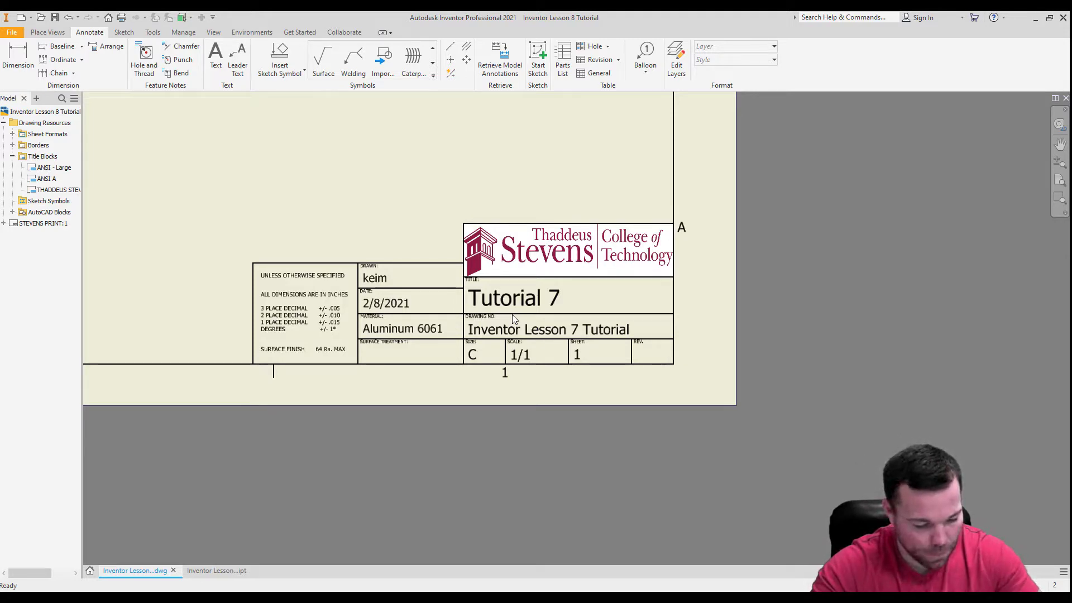
Save the Inventor Lesson 8 Tutorial drawing together with the changed Inventor Lesson 7 Tutorial part.
scroll(673, 407, "down", 3)
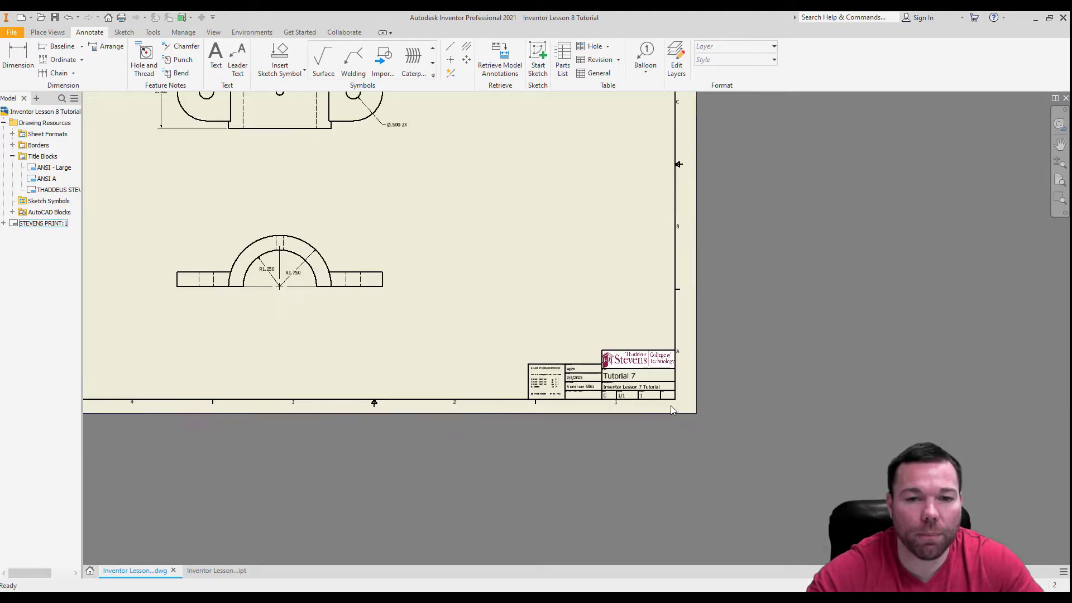
scroll(450, 313, "down", 3)
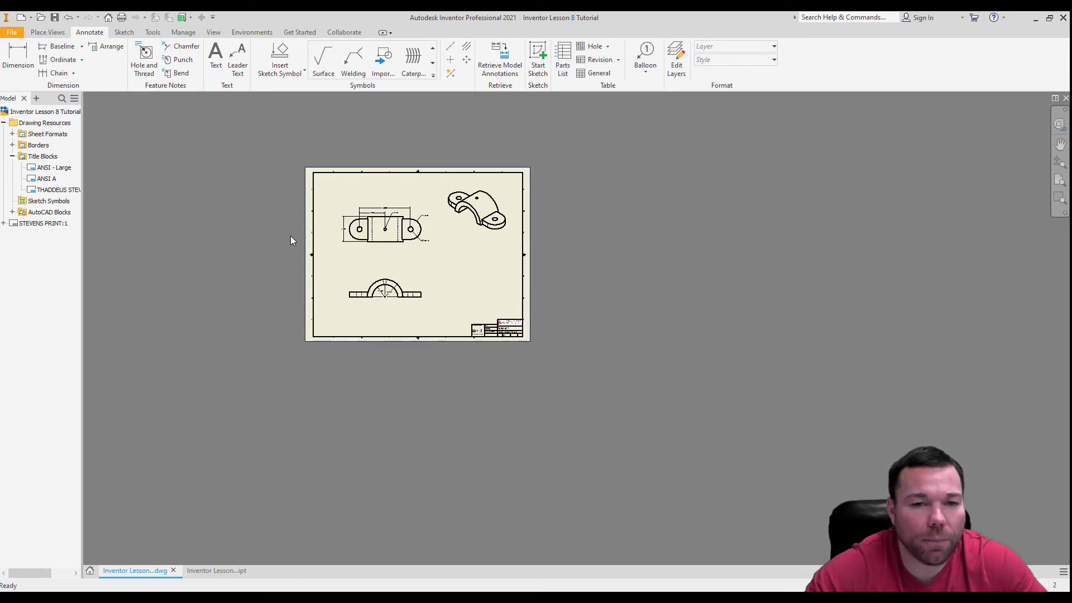
scroll(291, 236, "up", 3)
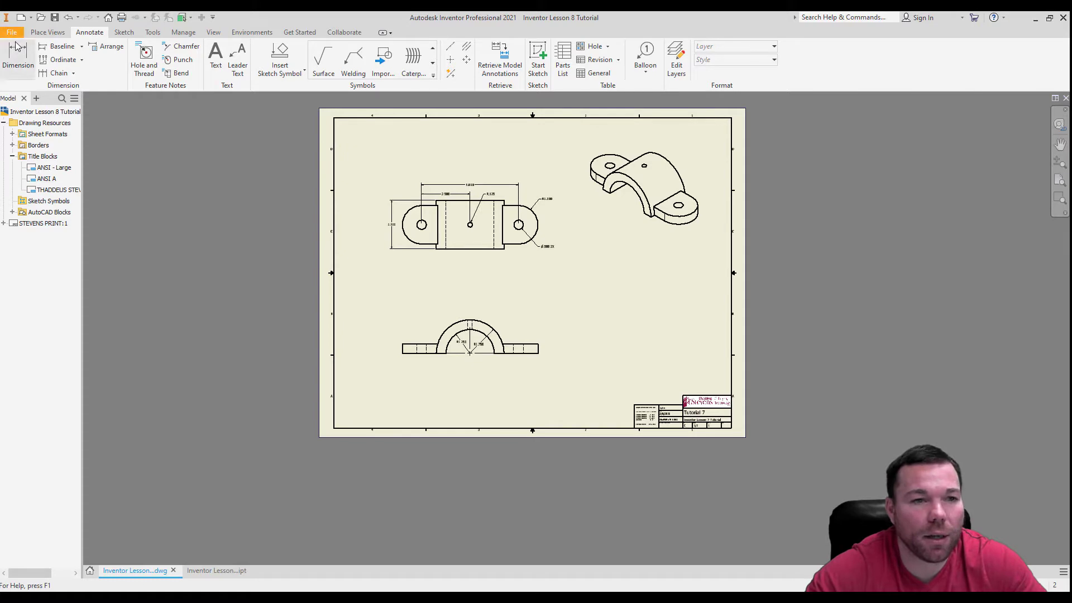
left_click(55, 18)
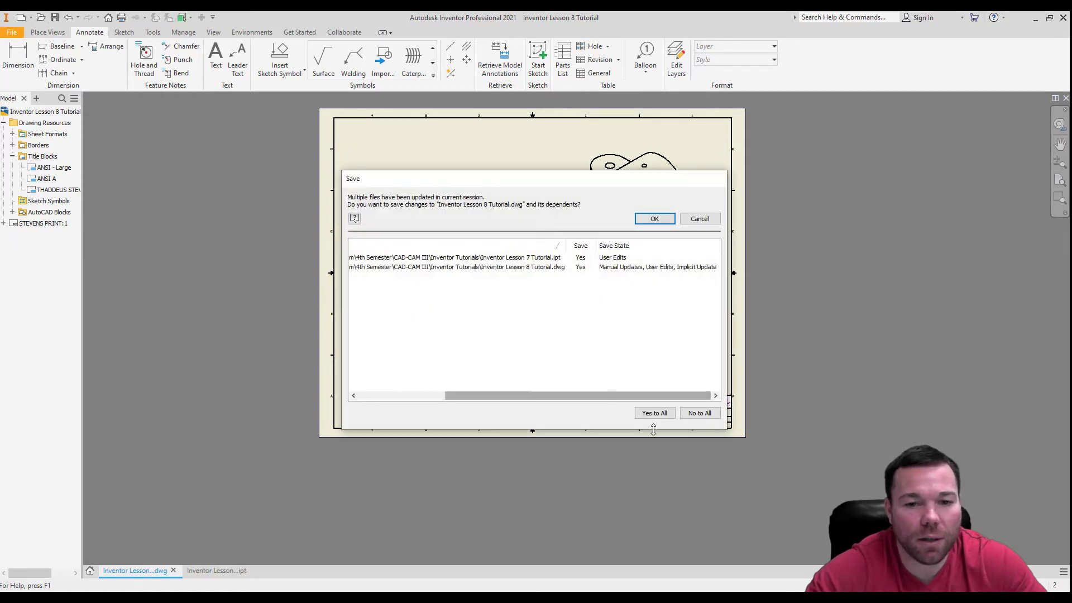
left_click(655, 219)
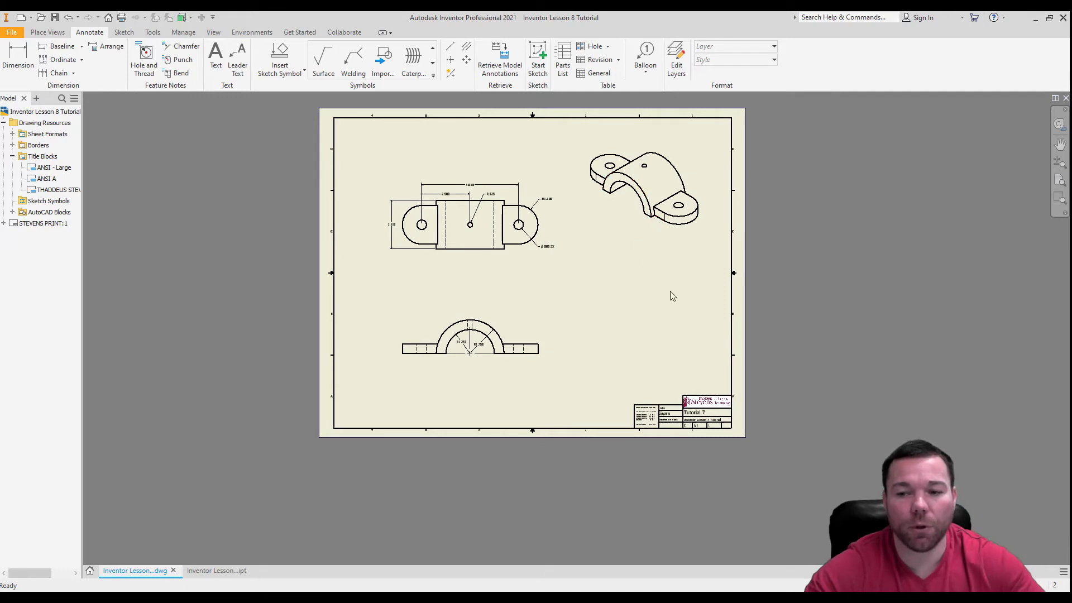